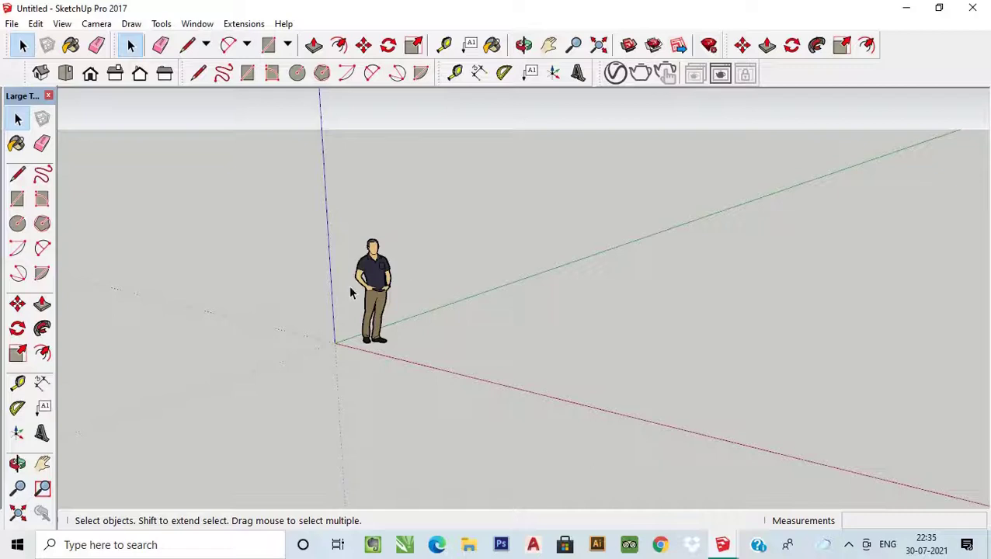
# Delete the default person figure from the scene.
pyautogui.moveTo(498, 350); pyautogui.dragTo(670, 366, button='middle')
pyautogui.click(370, 297)
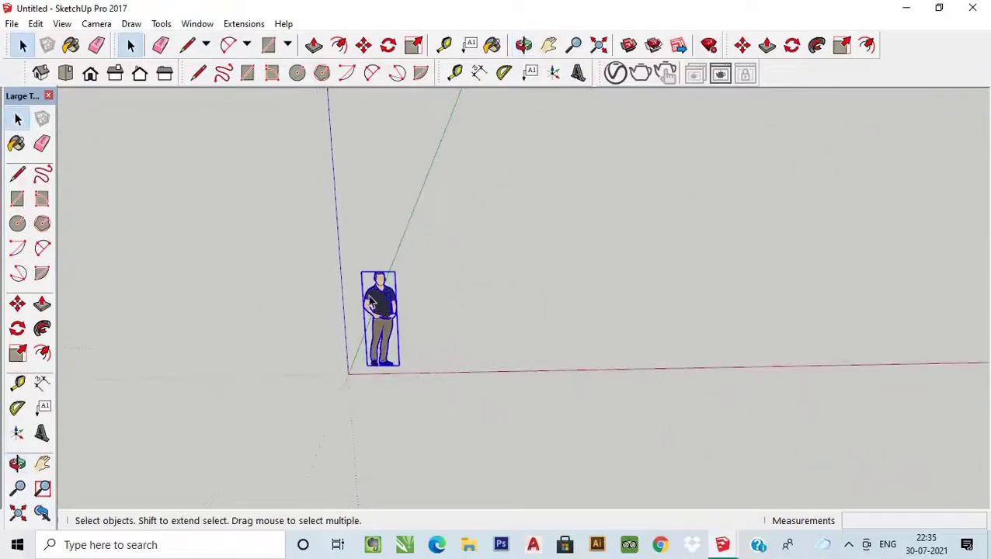
pyautogui.press('Delete')
# In Top view, draw a 60" by 15" rectangle starting at the origin.
pyautogui.click(91, 73)
pyautogui.click(65, 75)
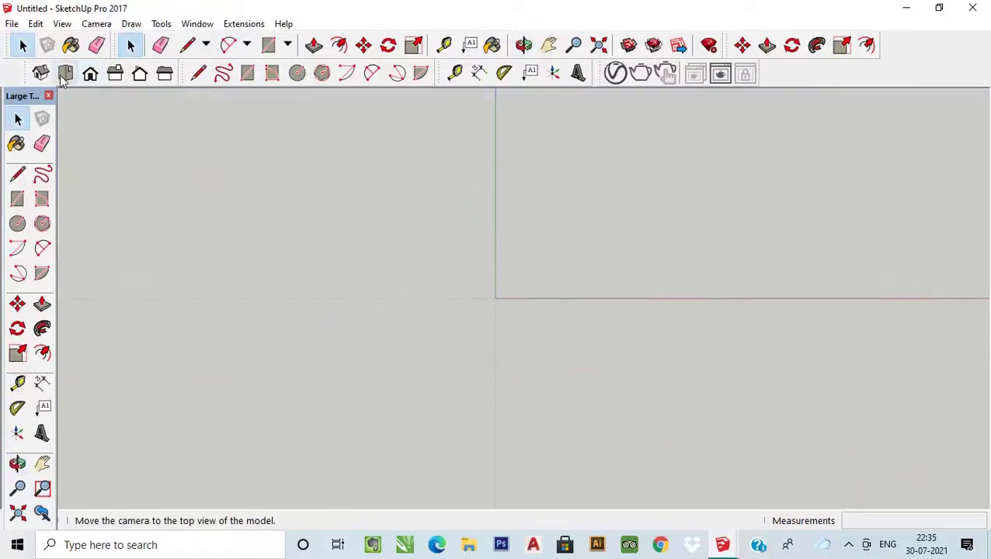
pyautogui.click(17, 198)
pyautogui.keyDown('shift'); pyautogui.moveTo(522, 272); pyautogui.dragTo(443, 312, button='middle'); pyautogui.keyUp('shift')
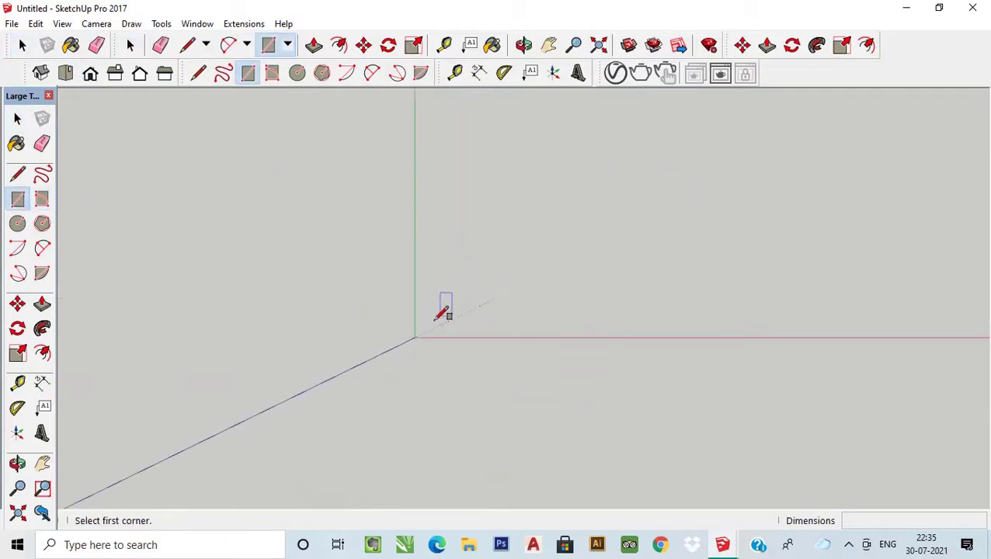
pyautogui.click(415, 337)
pyautogui.write('60')
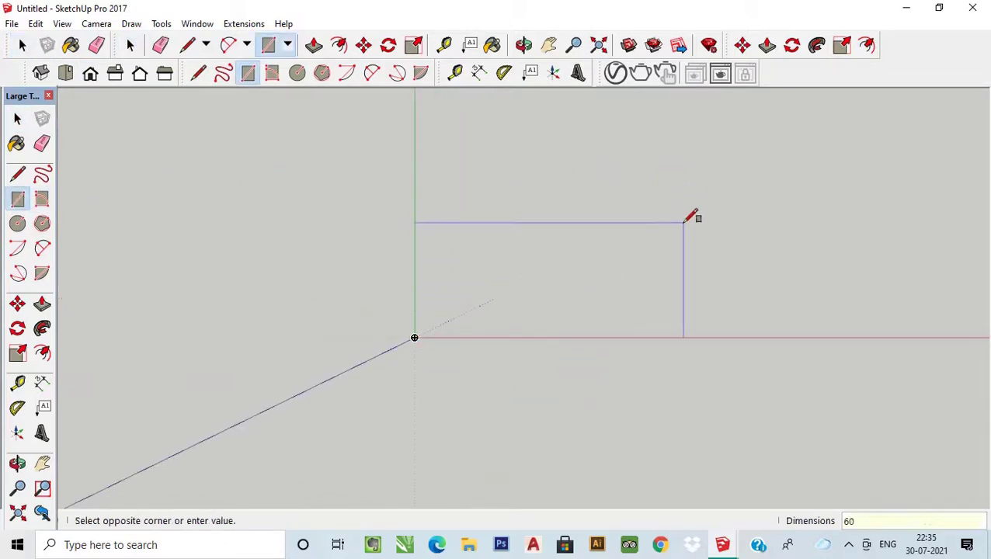
pyautogui.write('"')
pyautogui.write('0"')
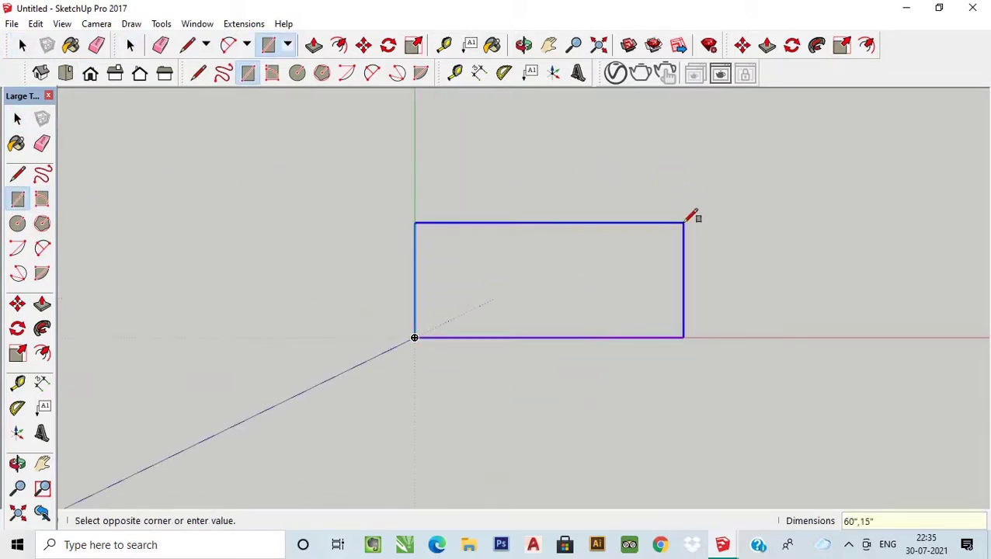
pyautogui.press('Return')
pyautogui.scroll(2, 552, 293)
pyautogui.scroll(2, 373, 357)
pyautogui.scroll(1, 365, 358)
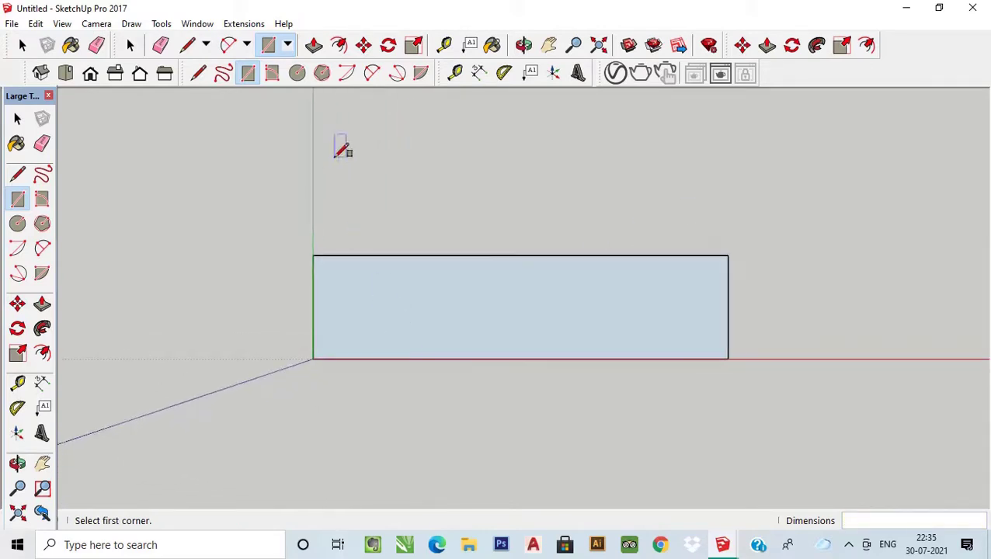
# Place guide lines 1 inch inside the rectangle's top and left edges.
pyautogui.click(457, 73)
pyautogui.click(484, 255)
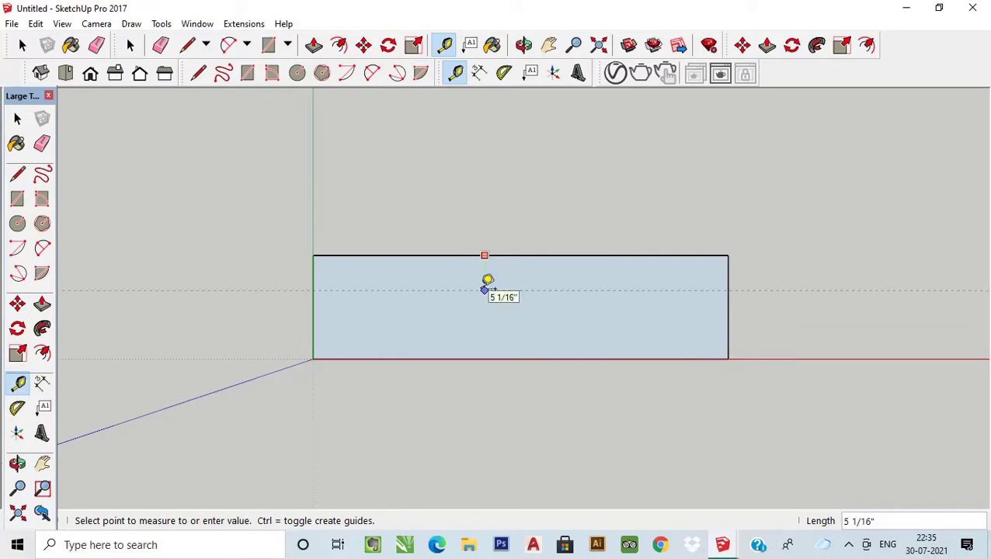
pyautogui.write('1')
pyautogui.press('Return')
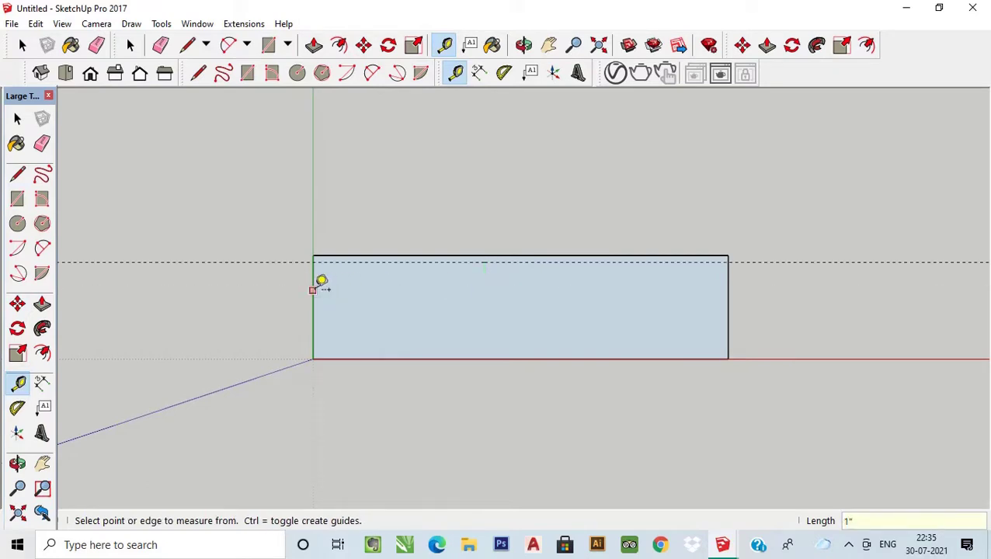
pyautogui.click(313, 289)
pyautogui.write('1')
pyautogui.press('Return')
# Add guide lines 1 inch inside the right and bottom edges.
pyautogui.click(727, 308)
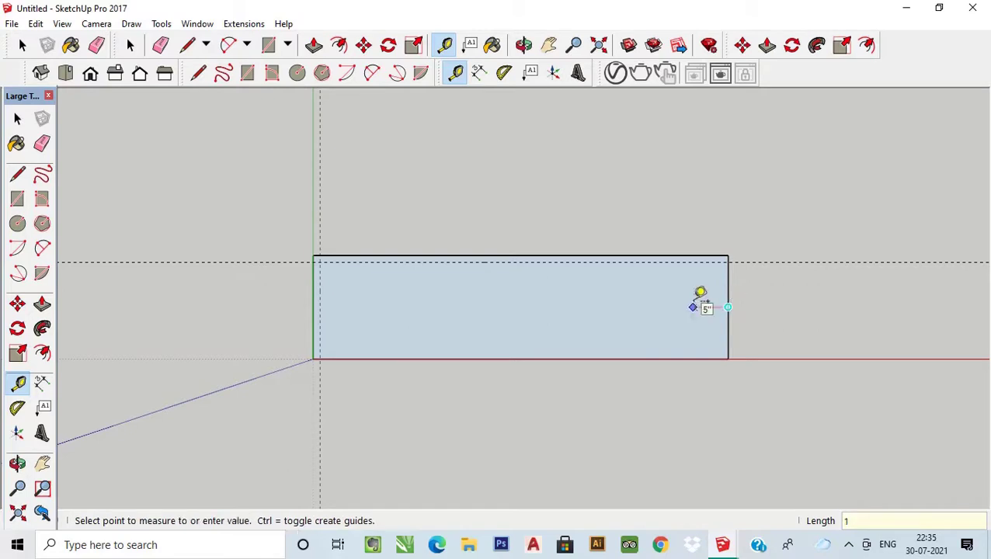
pyautogui.press('Return')
pyautogui.click(583, 358)
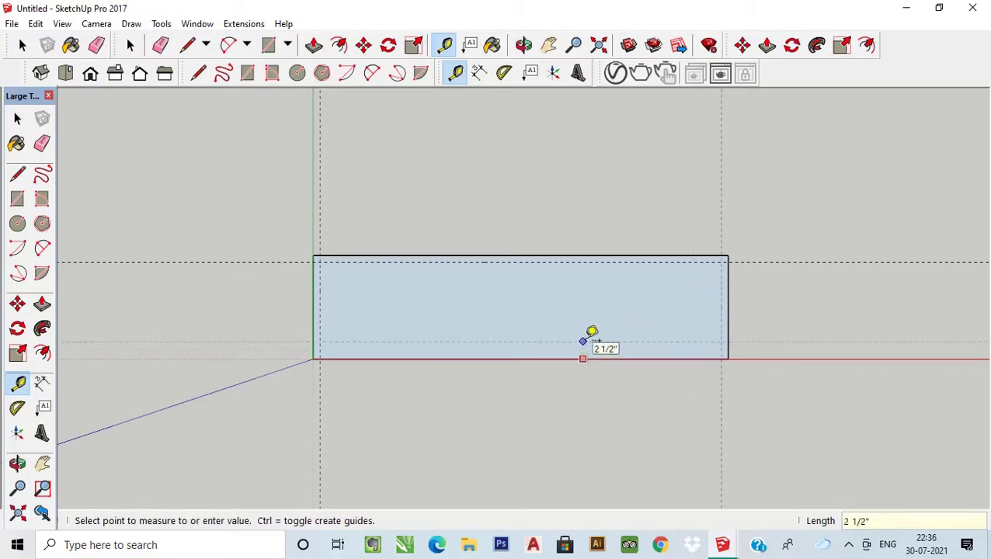
pyautogui.press('Return')
pyautogui.scroll(1, 610, 353)
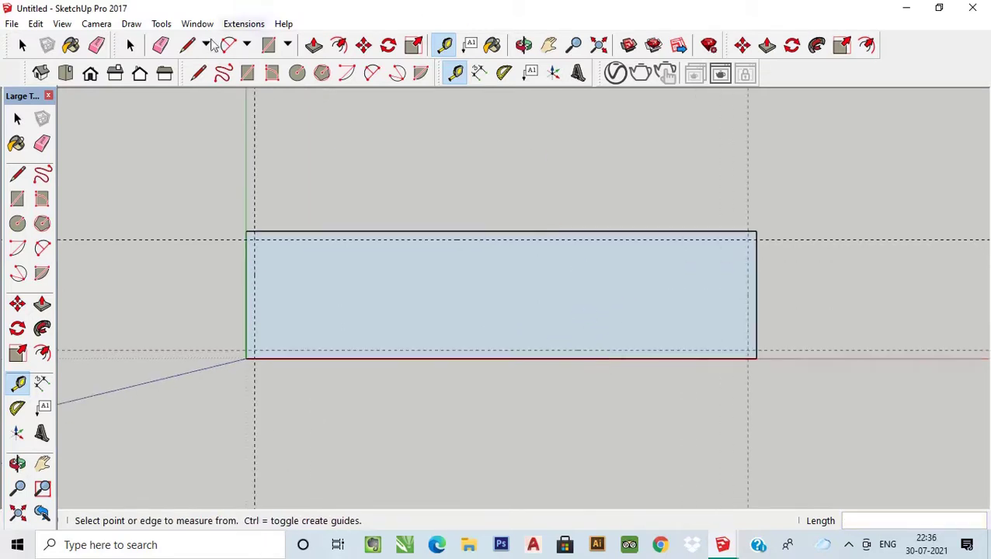
pyautogui.click(247, 72)
pyautogui.scroll(1, 252, 233)
# Draw 1-inch strip rectangles along the left and right edges, out to the guides.
pyautogui.click(242, 223)
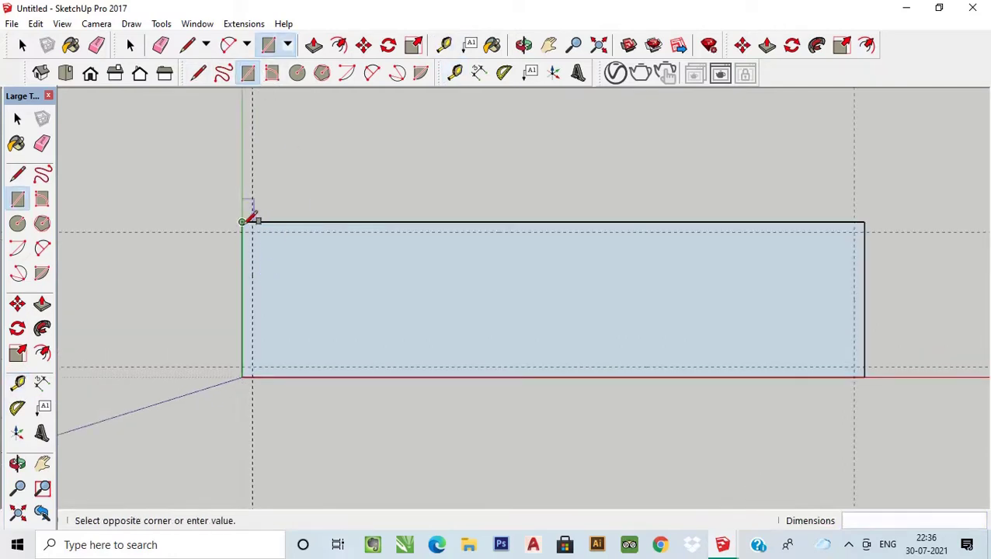
pyautogui.click(251, 377)
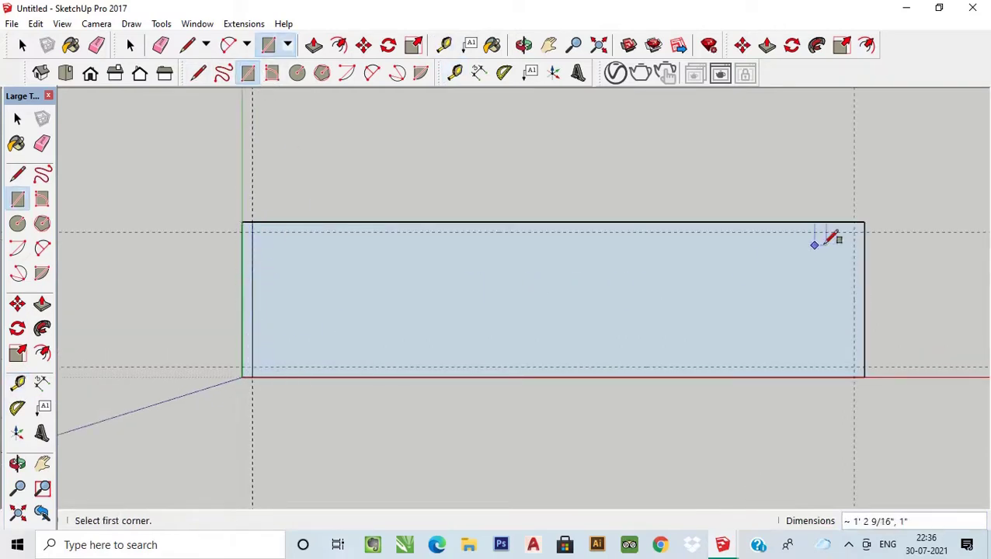
pyautogui.scroll(1, 893, 276)
pyautogui.click(832, 195)
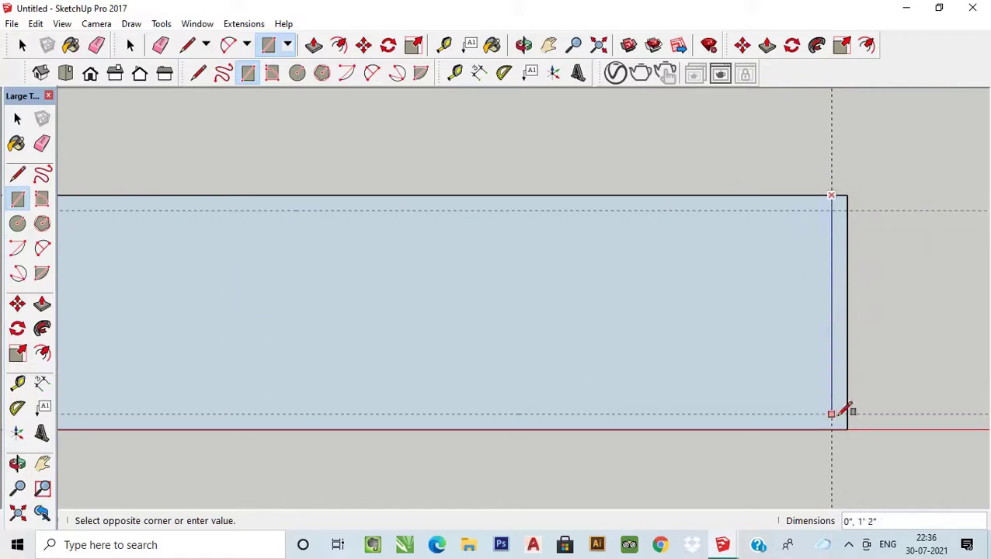
pyautogui.click(846, 429)
pyautogui.scroll(-1, 812, 310)
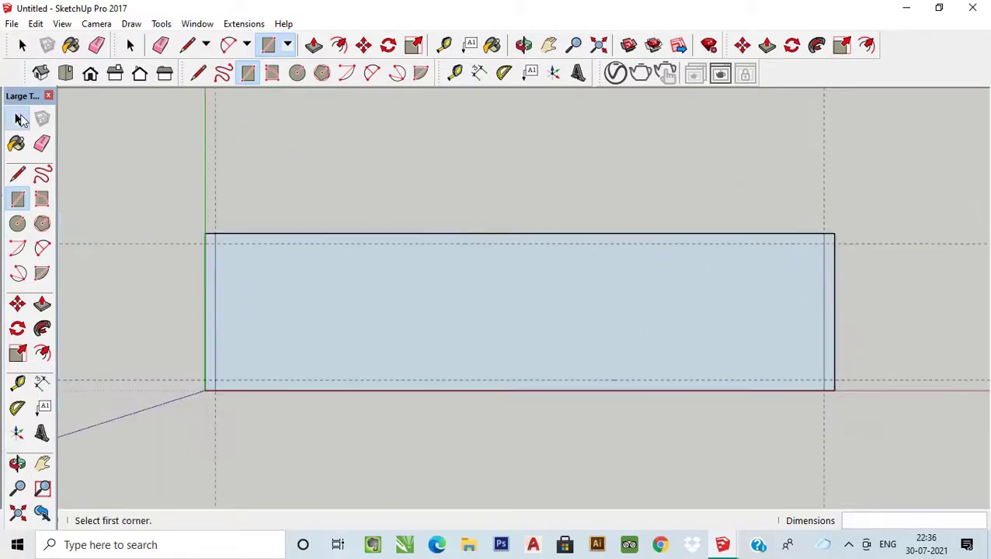
# Make the left strip and the right strip into separate groups.
pyautogui.click(17, 118)
pyautogui.scroll(-1, 578, 215)
pyautogui.scroll(1, 453, 220)
pyautogui.scroll(1, 281, 280)
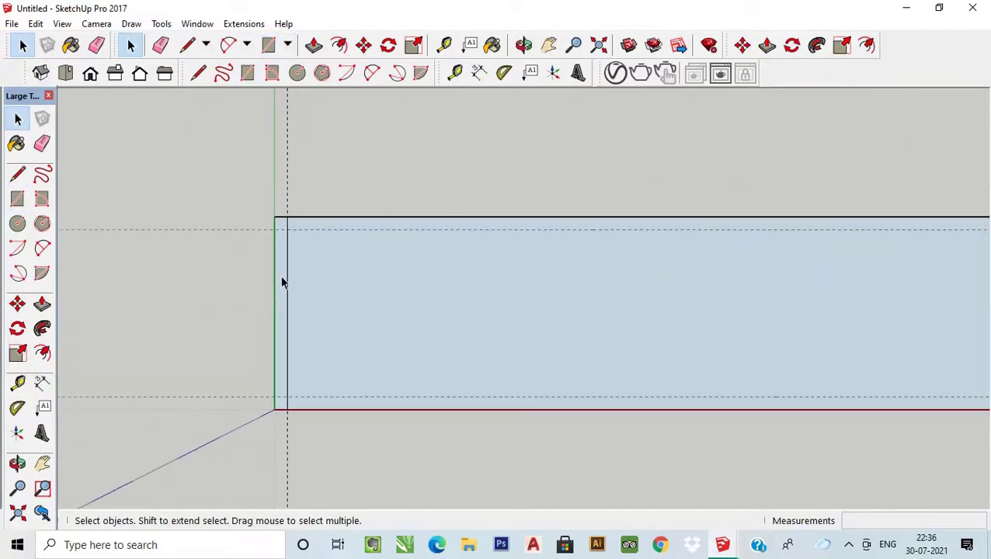
pyautogui.click(282, 276)
pyautogui.rightClick(282, 271)
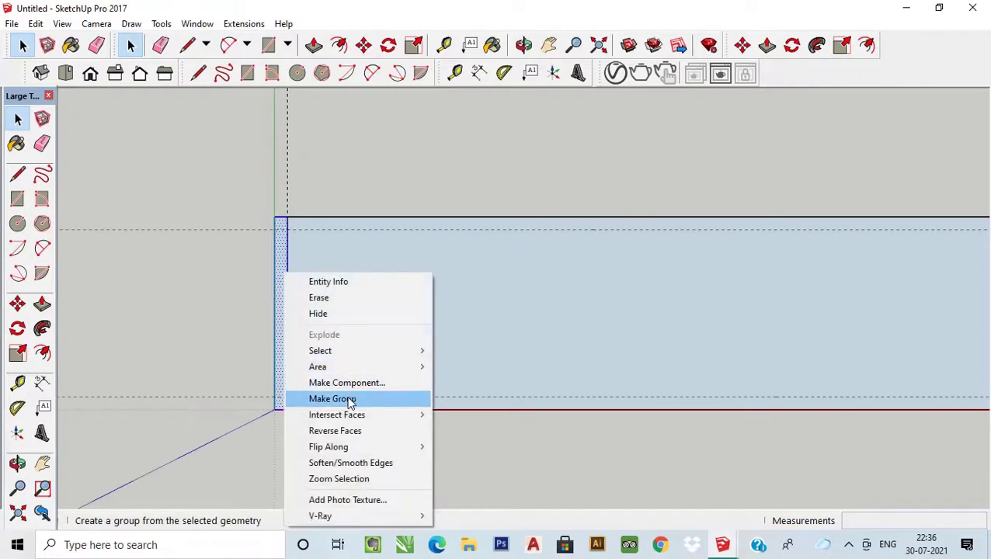
pyautogui.click(354, 398)
pyautogui.scroll(-2, 266, 325)
pyautogui.scroll(2, 736, 344)
pyautogui.scroll(1, 704, 266)
pyautogui.click(697, 256)
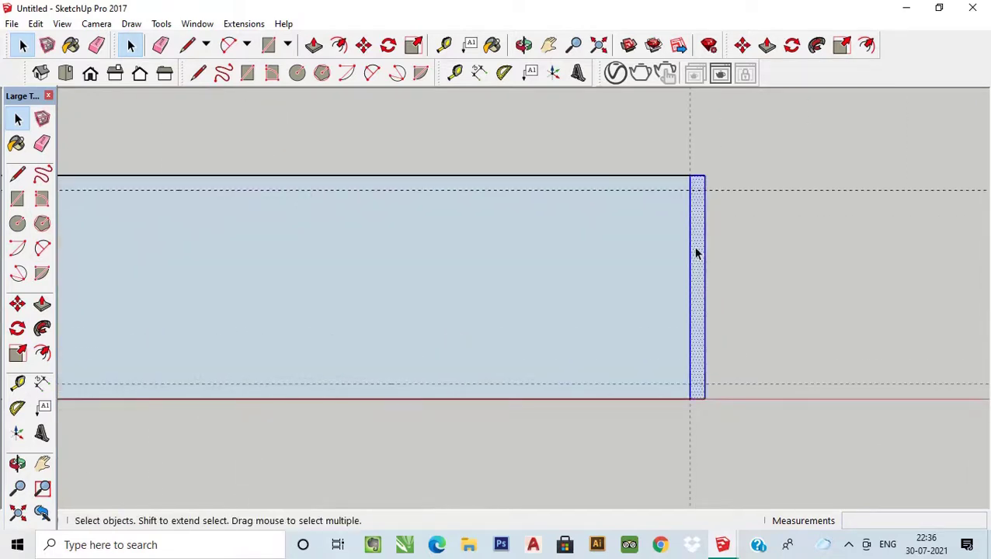
pyautogui.rightClick(691, 245)
pyautogui.click(736, 375)
pyautogui.scroll(-1, 762, 365)
pyautogui.scroll(-2, 763, 364)
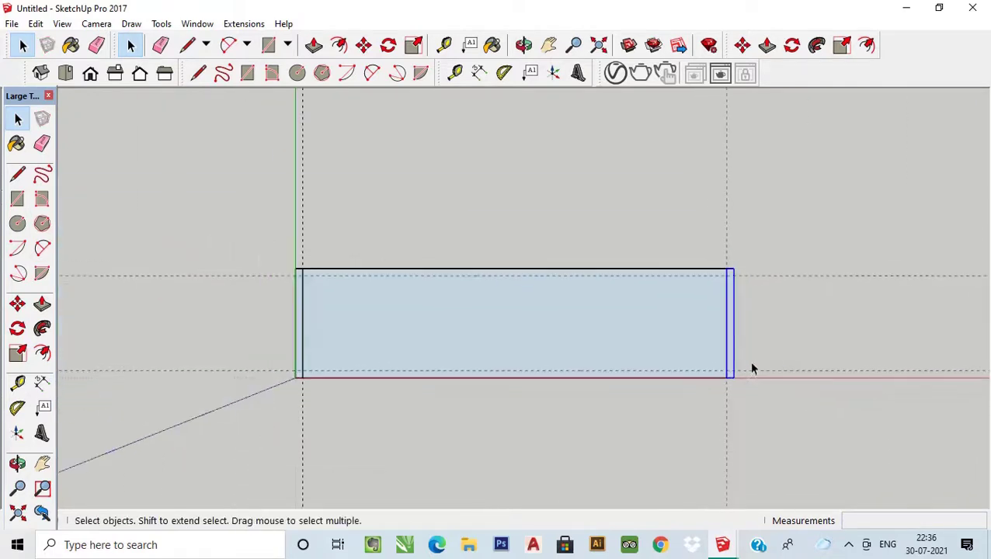
pyautogui.scroll(2, 435, 311)
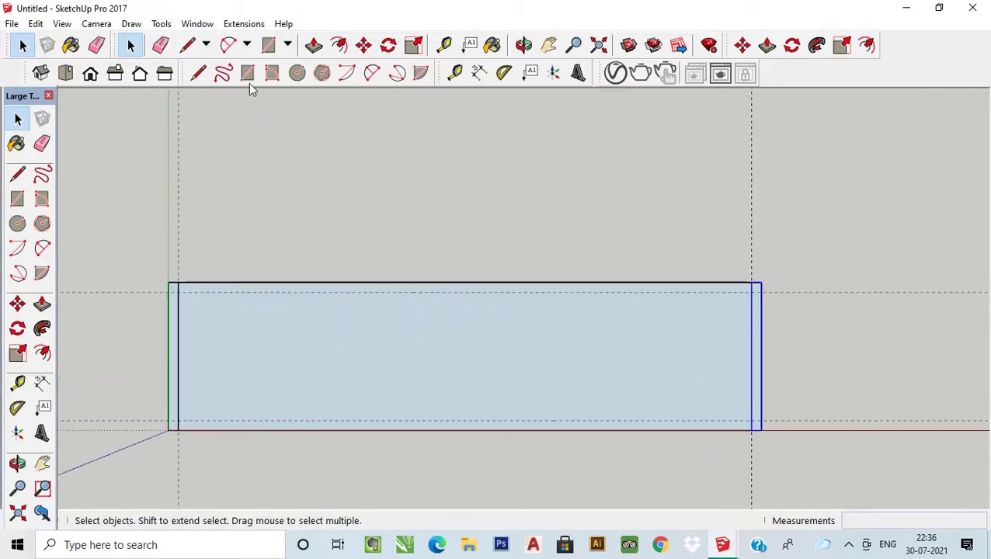
# Draw a 1-inch strip along the top edge between the side guides.
pyautogui.click(268, 45)
pyautogui.scroll(2, 167, 272)
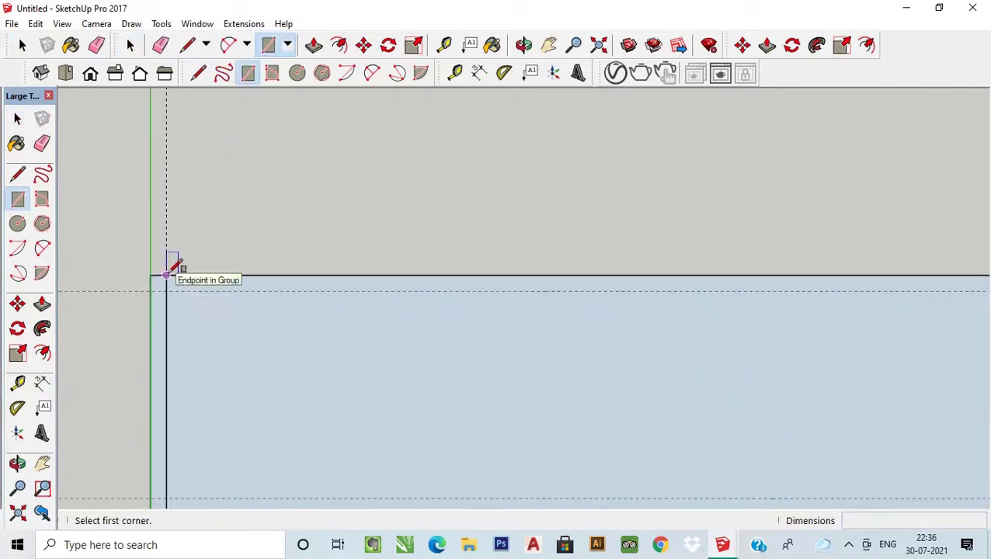
pyautogui.click(166, 276)
pyautogui.scroll(-2, 165, 276)
pyautogui.scroll(2, 777, 285)
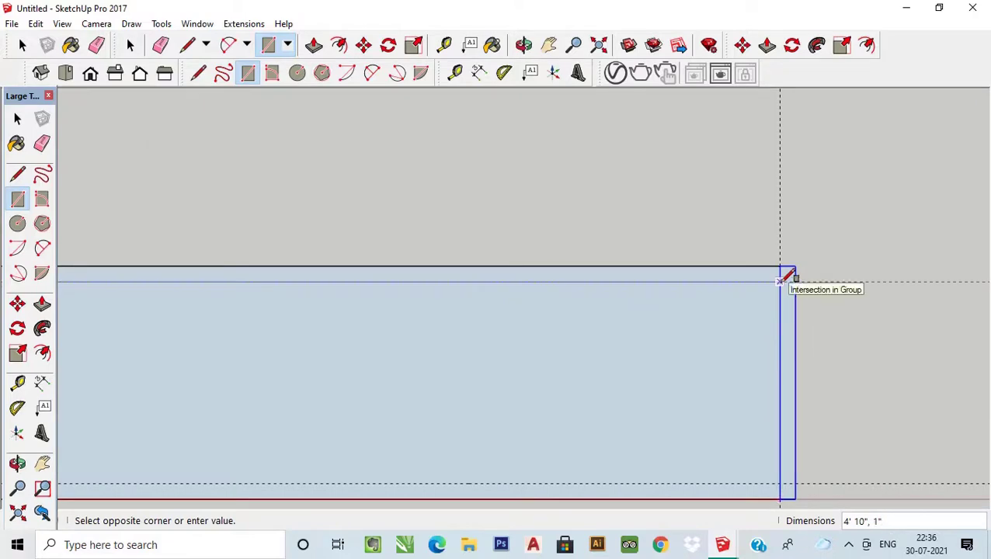
pyautogui.click(779, 284)
pyautogui.scroll(-1, 659, 258)
pyautogui.scroll(-2, 551, 257)
# Turn the top strip into a group instead of a component.
pyautogui.click(18, 118)
pyautogui.scroll(2, 256, 264)
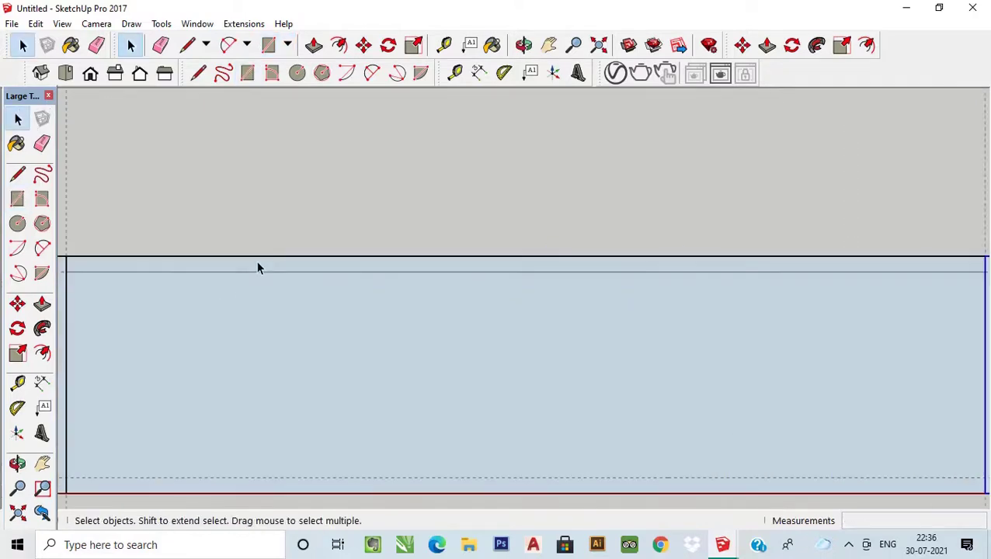
pyautogui.click(256, 260)
pyautogui.click(297, 269)
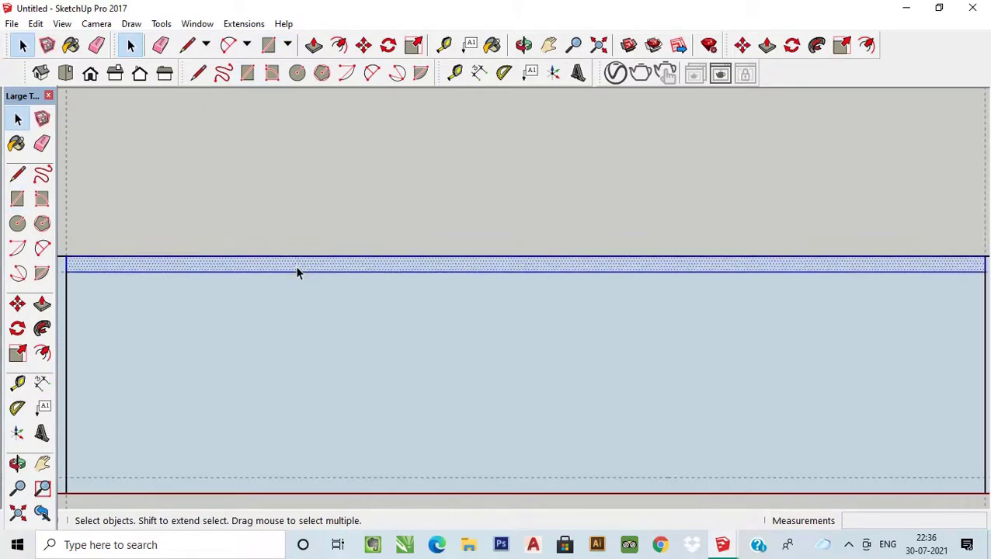
pyautogui.rightClick(298, 269)
pyautogui.click(355, 377)
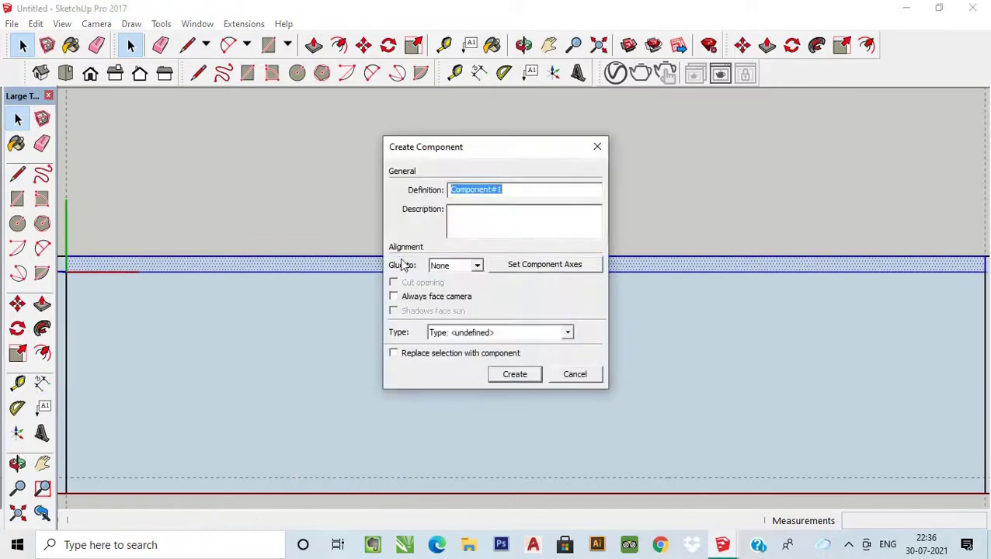
pyautogui.click(598, 148)
pyautogui.rightClick(553, 270)
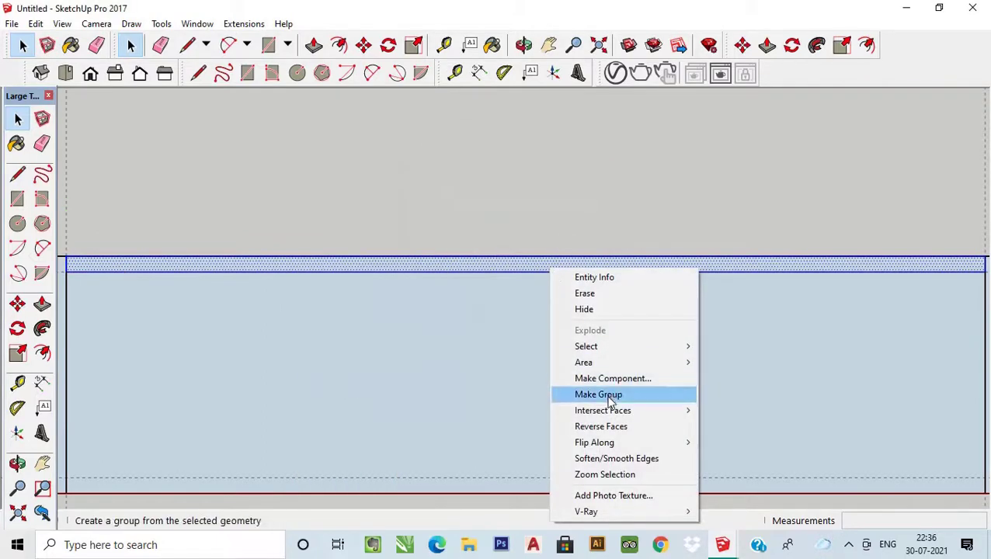
pyautogui.click(559, 393)
pyautogui.scroll(-2, 451, 187)
pyautogui.scroll(1, 602, 358)
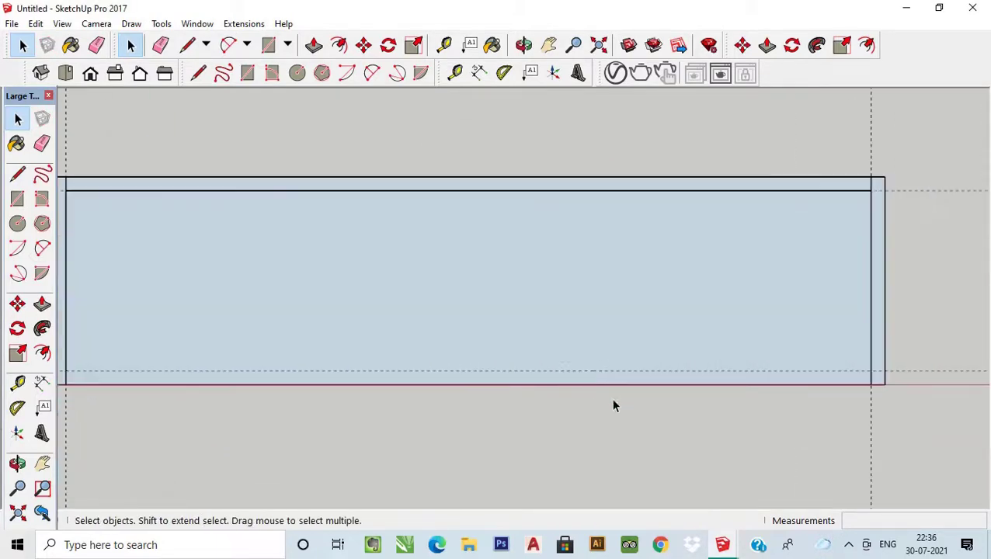
pyautogui.scroll(-1, 579, 323)
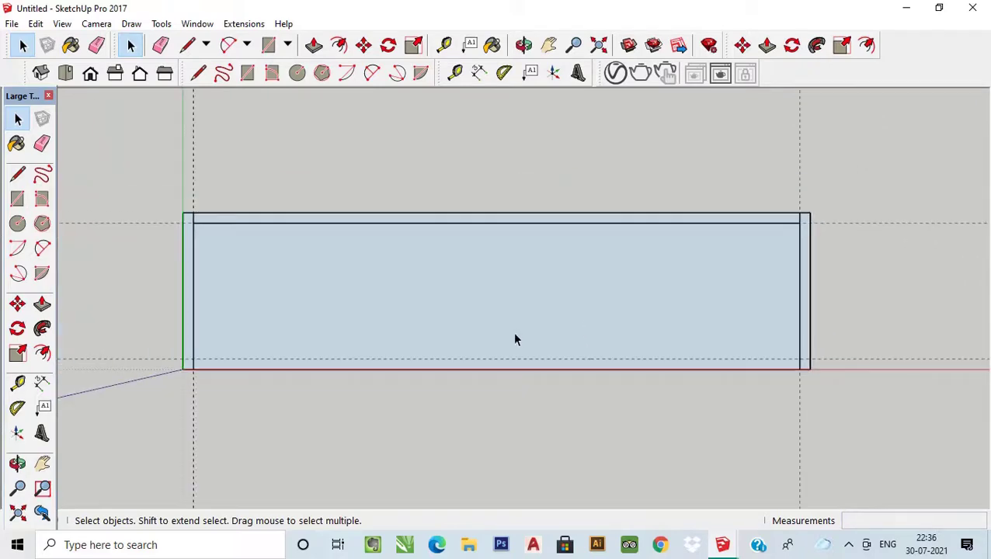
pyautogui.scroll(1, 194, 288)
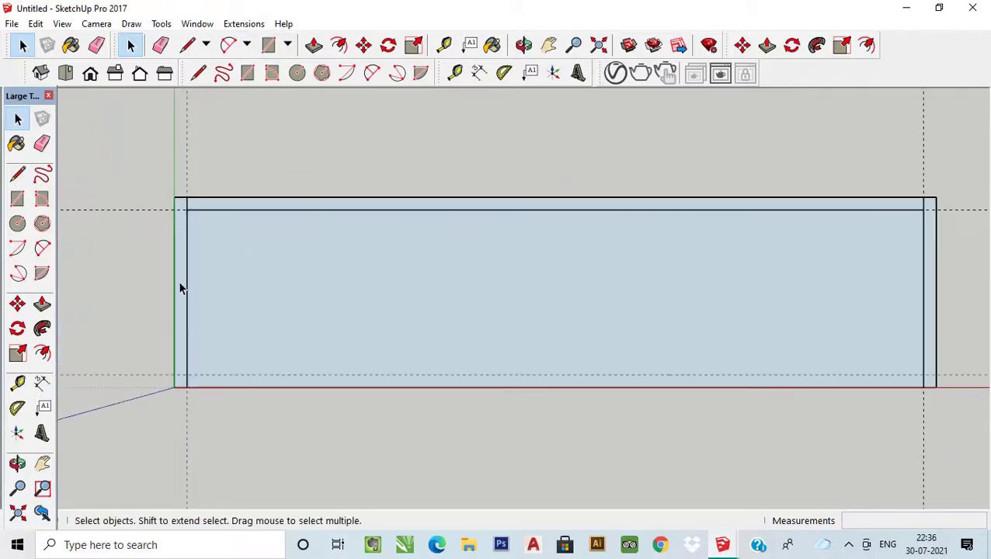
# Inside the left strip group, pull the strip up 1'2" into a side panel.
pyautogui.moveTo(179, 288); pyautogui.dragTo(161, 356, button='middle')
pyautogui.rightClick(174, 318)
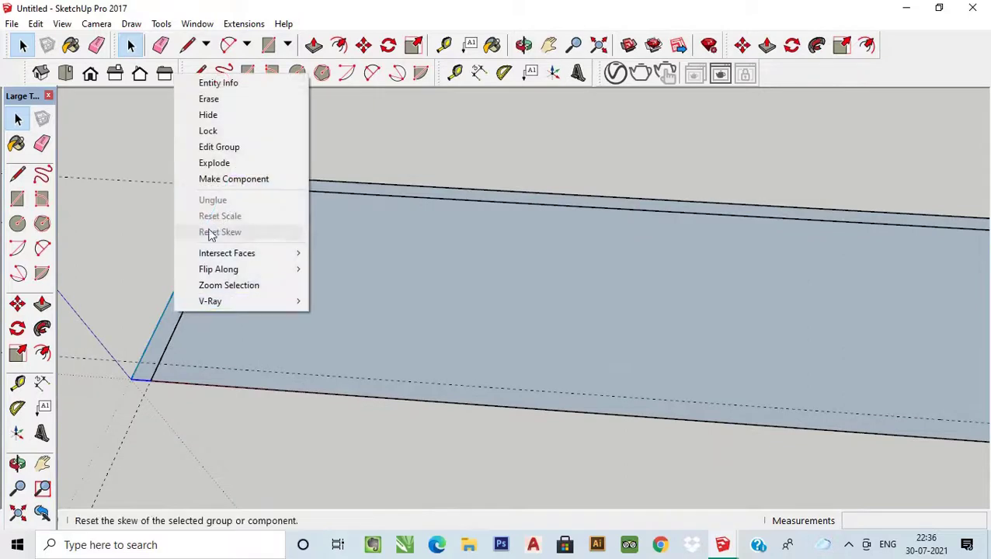
pyautogui.click(227, 147)
pyautogui.click(179, 302)
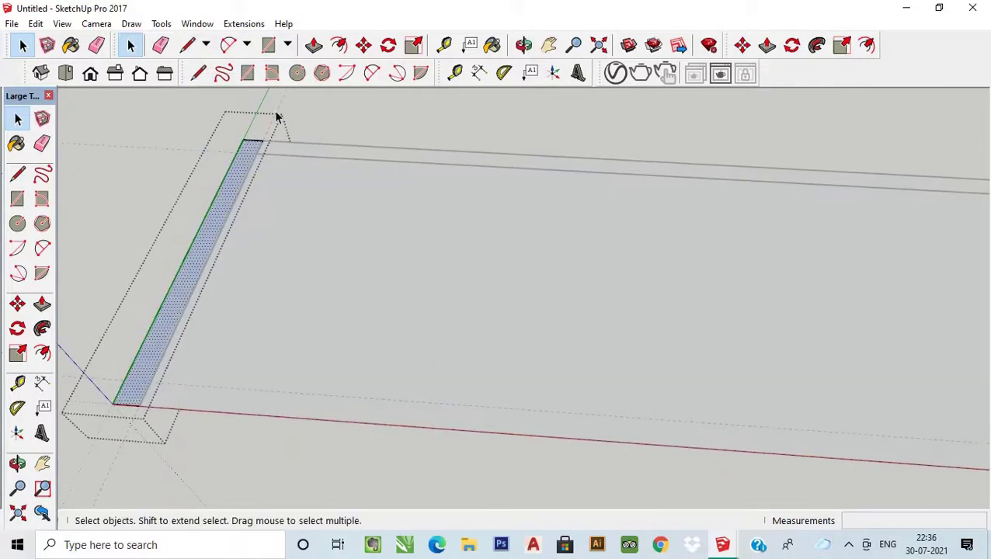
pyautogui.press('p')
pyautogui.click(241, 185)
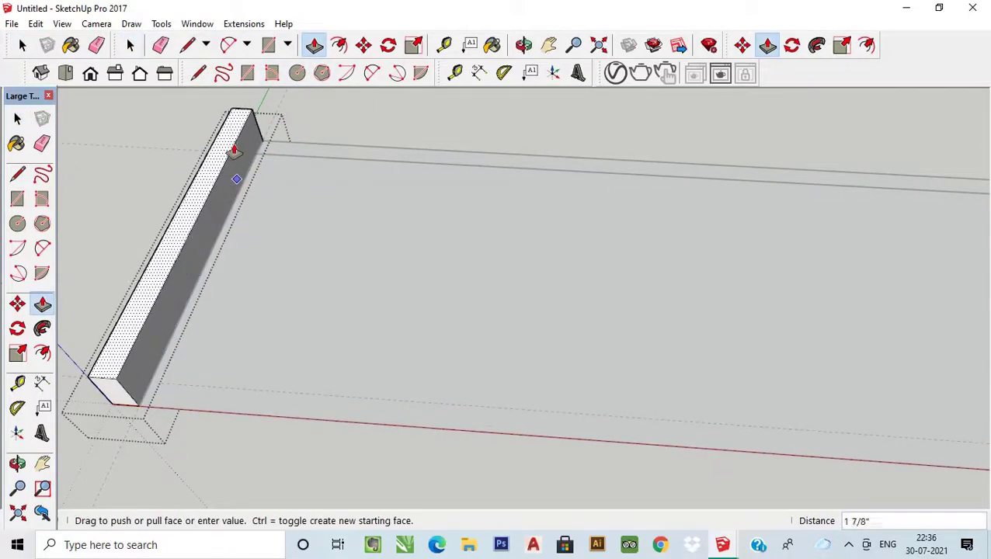
pyautogui.write('14')
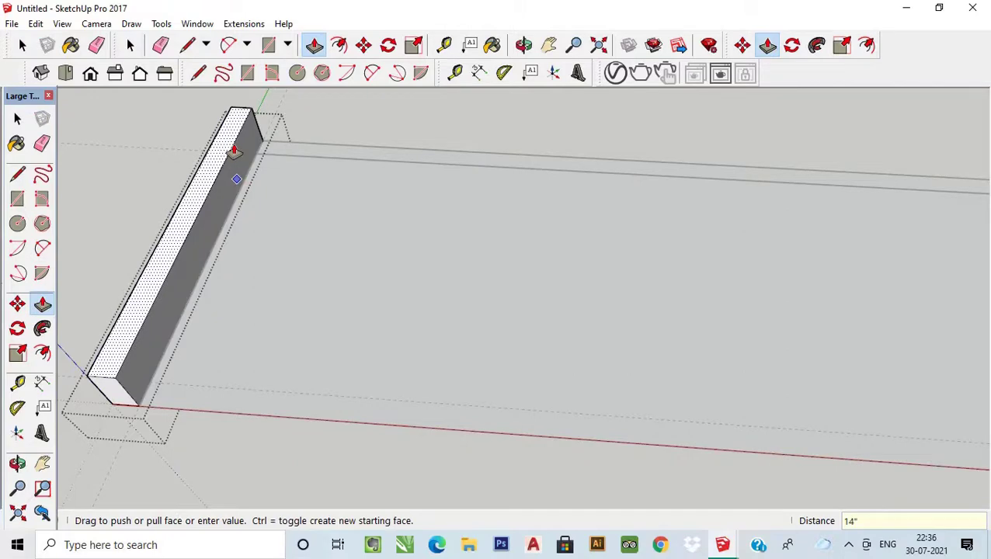
pyautogui.press('Return')
pyautogui.moveTo(233, 152)
pyautogui.mouseDown(button='middle')
pyautogui.moveTo(236, 327)
pyautogui.moveTo(428, 327)
pyautogui.mouseUp(button='middle')
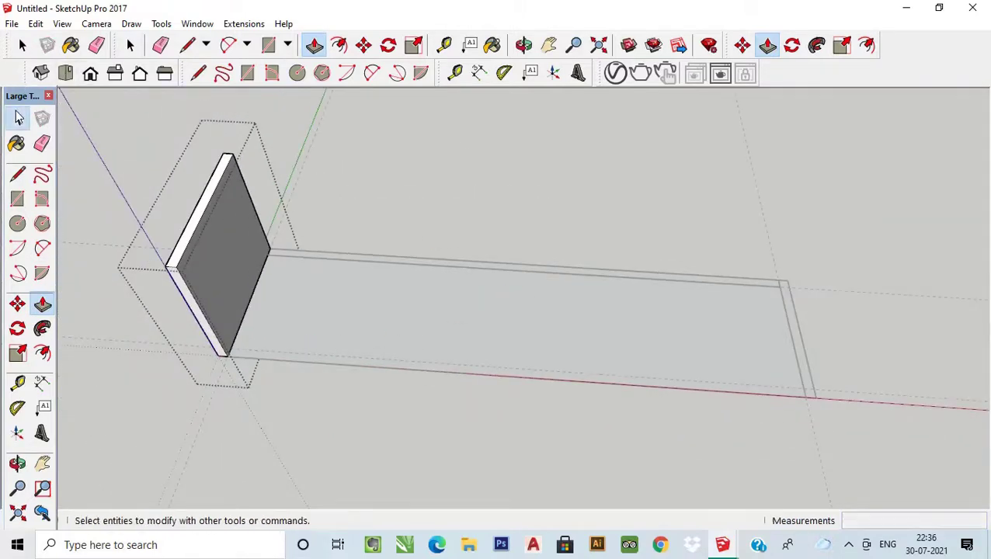
pyautogui.click(22, 45)
# Pull the far end strip up 14 inches into a matching side panel.
pyautogui.moveTo(305, 172)
pyautogui.mouseDown(button='middle')
pyautogui.moveTo(878, 411)
pyautogui.moveTo(671, 320)
pyautogui.mouseUp(button='middle')
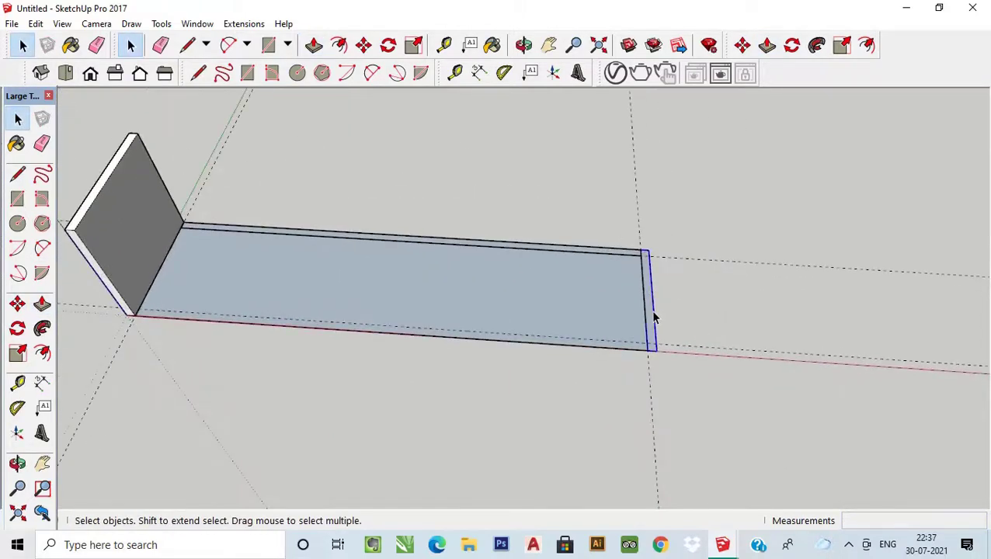
pyautogui.scroll(2, 644, 307)
pyautogui.click(656, 303)
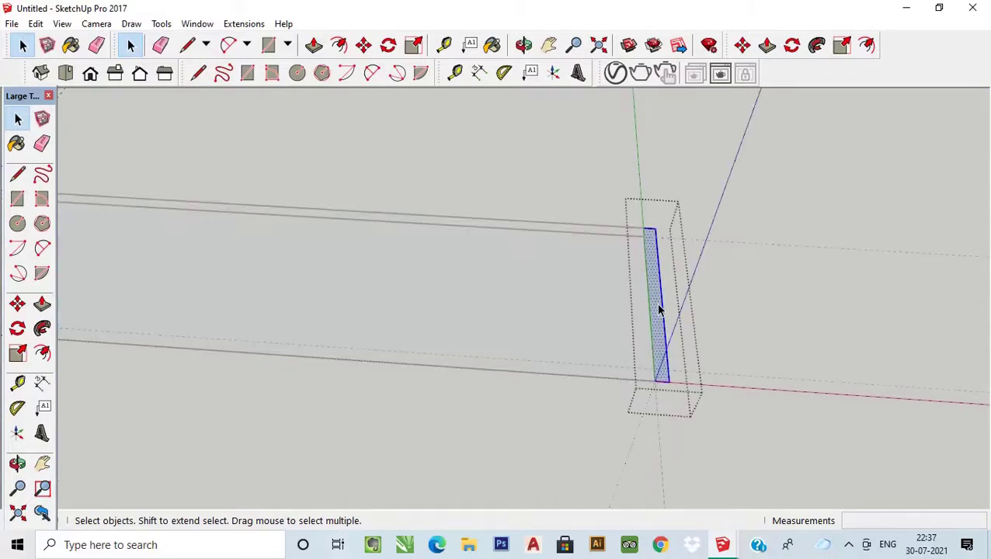
pyautogui.click(313, 46)
pyautogui.moveTo(653, 326); pyautogui.dragTo(659, 305)
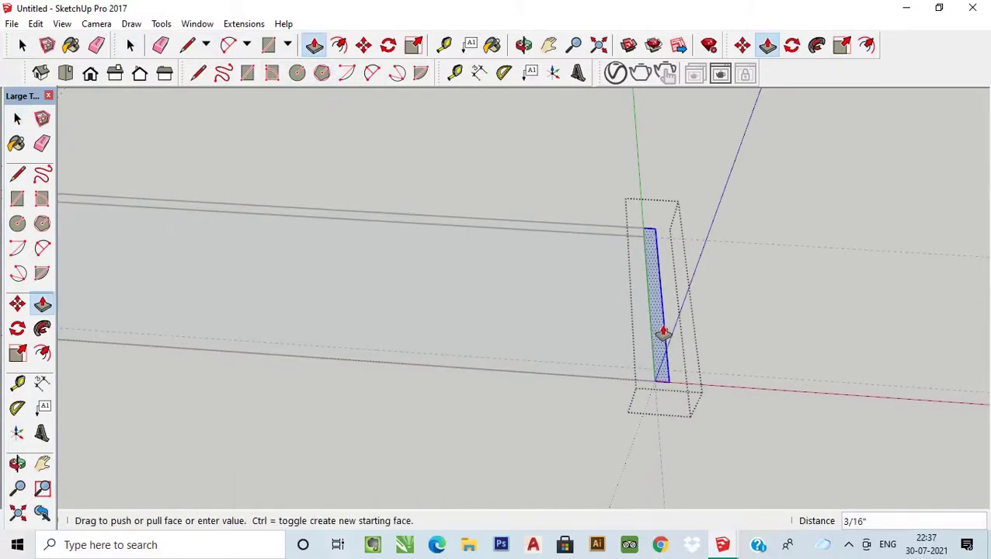
pyautogui.press('Return')
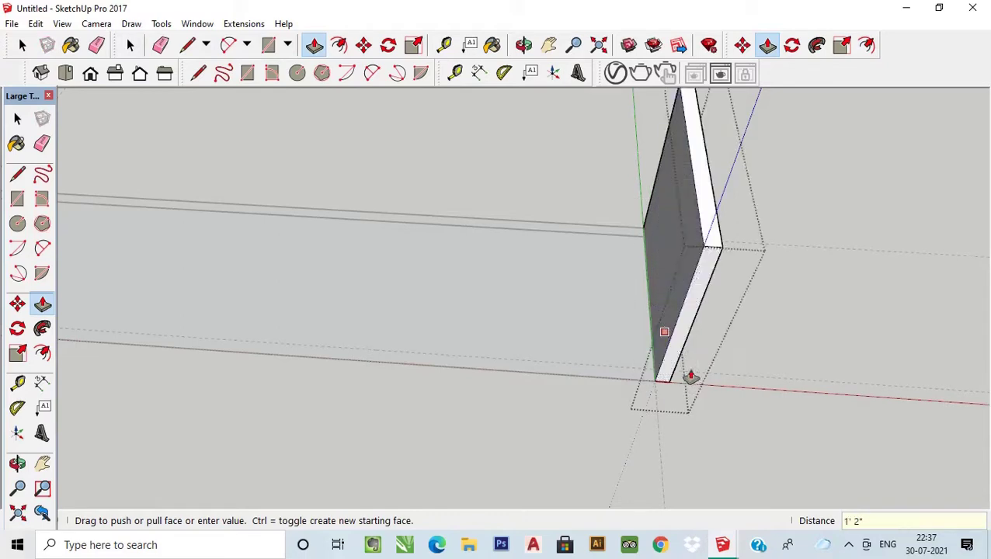
pyautogui.scroll(-3, 690, 376)
pyautogui.scroll(-2, 491, 342)
pyautogui.press('space')
pyautogui.moveTo(265, 183); pyautogui.dragTo(443, 311, button='middle')
pyautogui.scroll(3, 428, 308)
pyautogui.scroll(2, 425, 295)
# Raise the back strip into a 14-inch back wall.
pyautogui.click(426, 295)
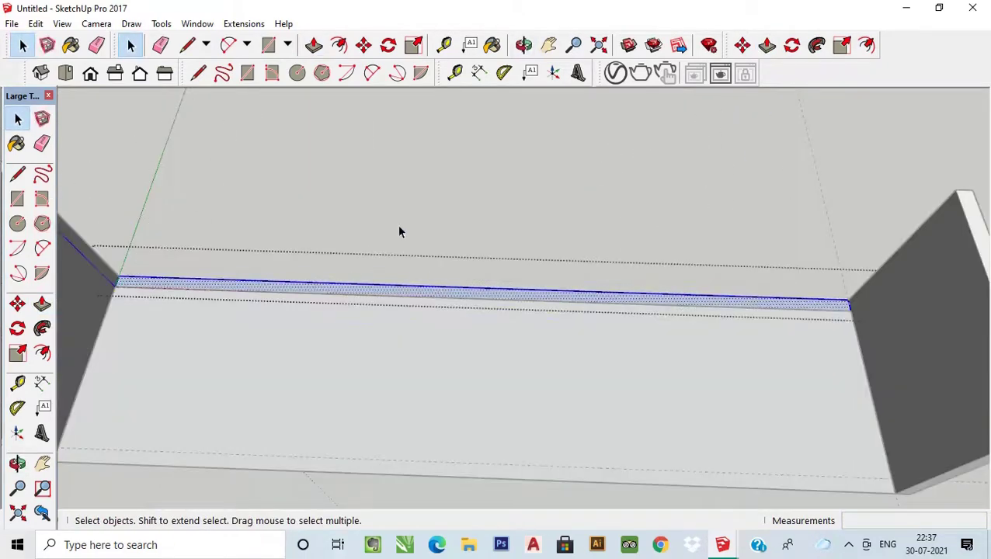
pyautogui.click(313, 45)
pyautogui.moveTo(376, 284); pyautogui.dragTo(377, 270)
pyautogui.write('14"')
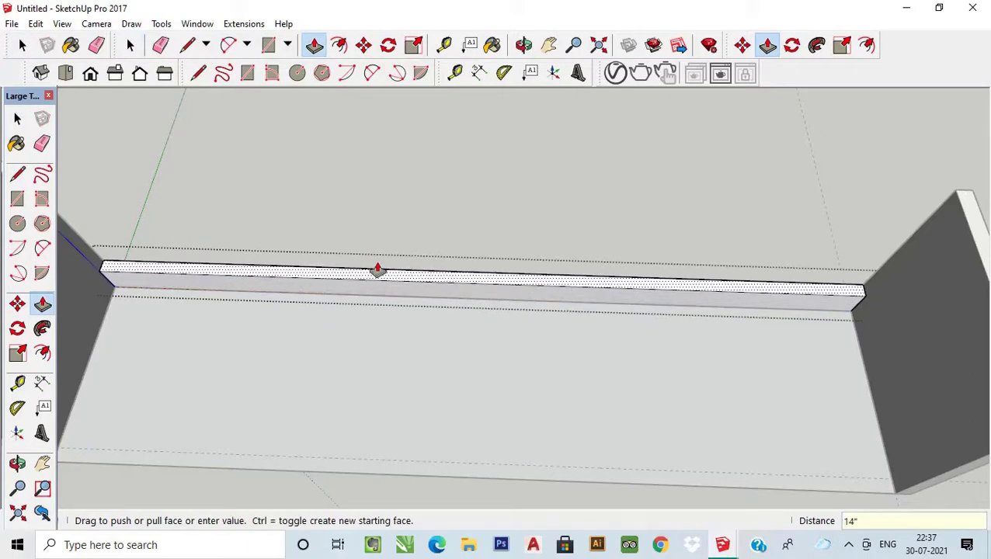
pyautogui.press('Return')
pyautogui.scroll(-5, 497, 295)
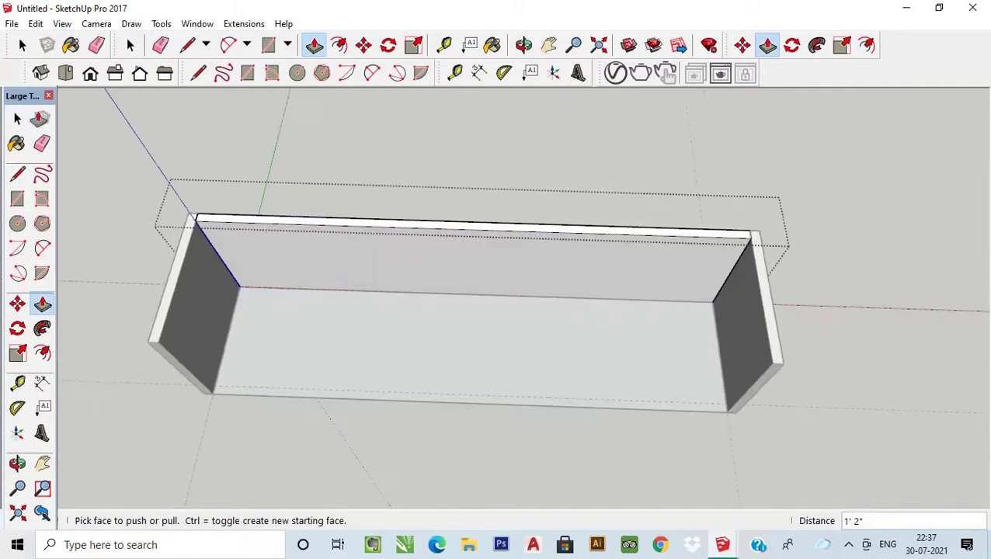
pyautogui.press('space')
# Push/Pull the box's floor face upward.
pyautogui.moveTo(536, 256)
pyautogui.mouseDown(button='middle')
pyautogui.moveTo(548, 238)
pyautogui.moveTo(491, 318)
pyautogui.moveTo(485, 210)
pyautogui.mouseUp(button='middle')
pyautogui.scroll(-2, 547, 238)
pyautogui.scroll(2, 479, 317)
pyautogui.click(439, 359)
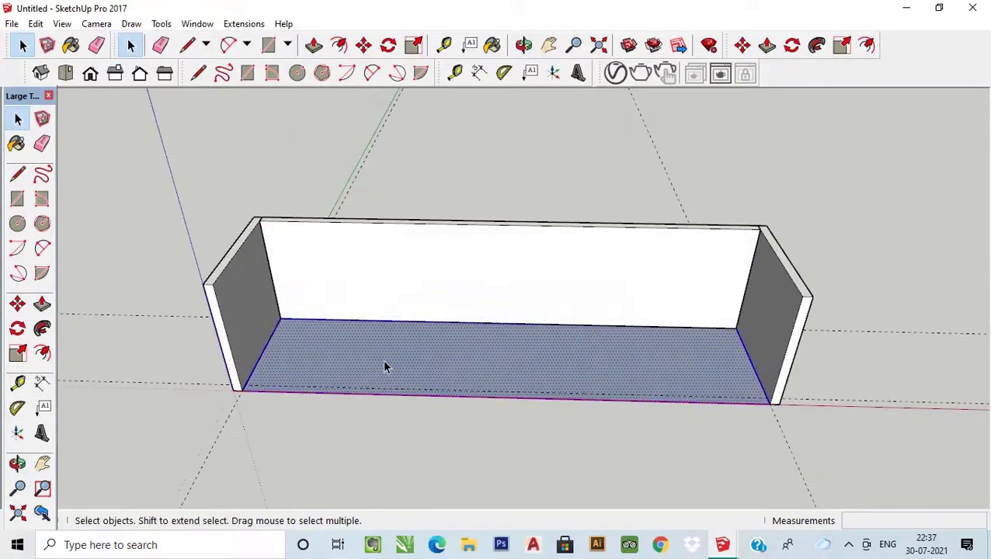
pyautogui.scroll(-1, 382, 360)
pyautogui.click(314, 45)
pyautogui.click(359, 350)
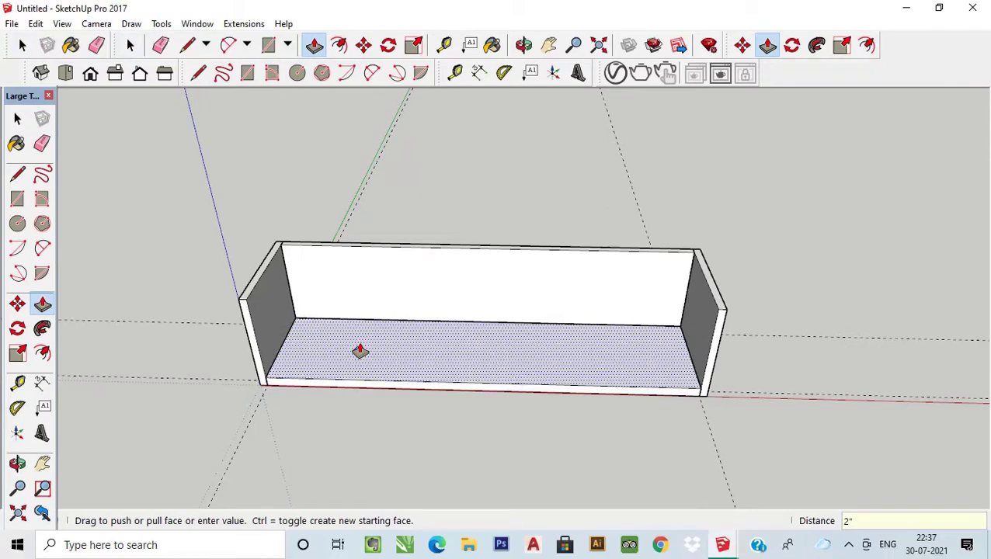
pyautogui.click(359, 351)
pyautogui.click(17, 118)
# Draw a rectangle across the box's top opening and make it a component.
pyautogui.moveTo(365, 326)
pyautogui.mouseDown(button='middle')
pyautogui.moveTo(359, 263)
pyautogui.moveTo(400, 336)
pyautogui.moveTo(400, 295)
pyautogui.mouseUp(button='middle')
pyautogui.moveTo(394, 253); pyautogui.dragTo(388, 334, button='middle')
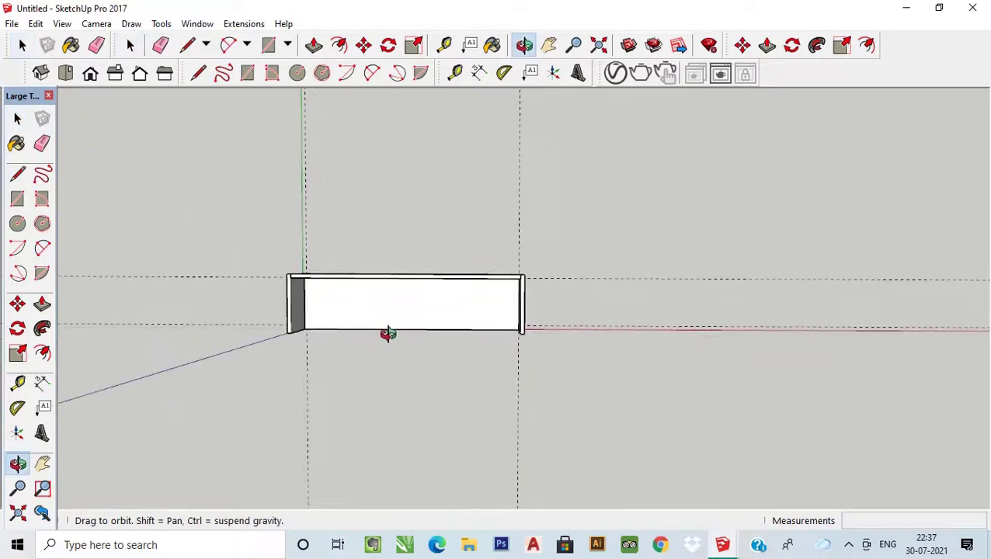
pyautogui.scroll(2, 388, 333)
pyautogui.click(248, 72)
pyautogui.scroll(1, 323, 364)
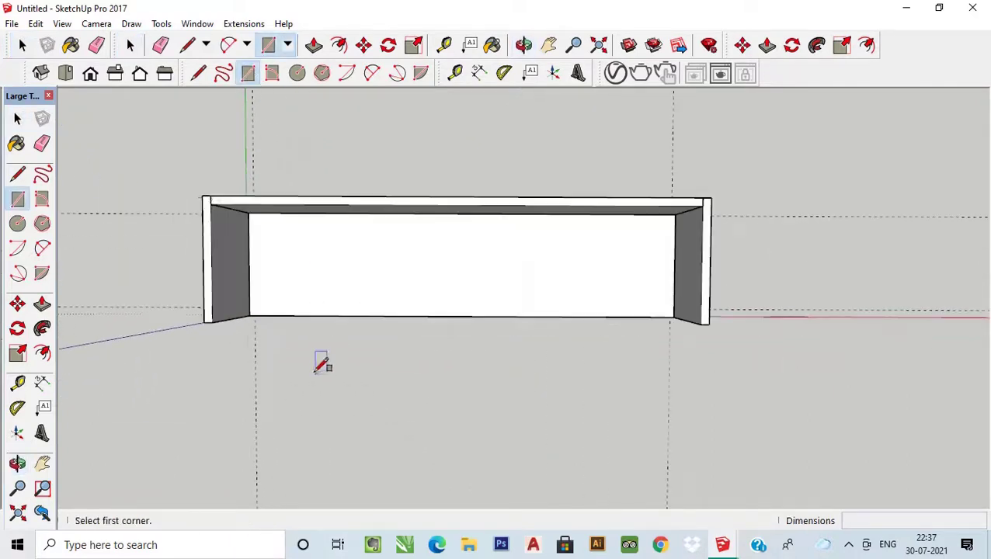
pyautogui.click(202, 193)
pyautogui.scroll(2, 713, 330)
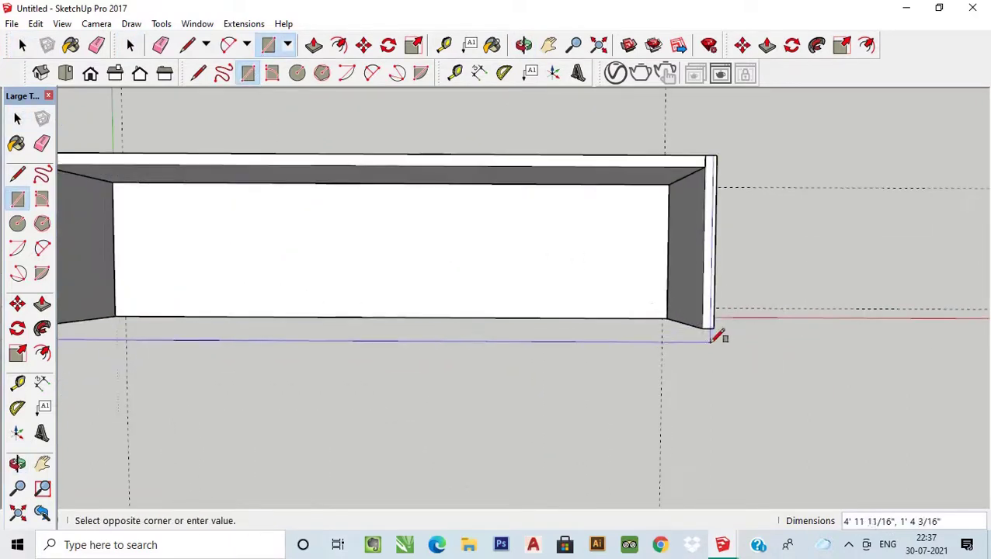
pyautogui.click(712, 328)
pyautogui.click(17, 118)
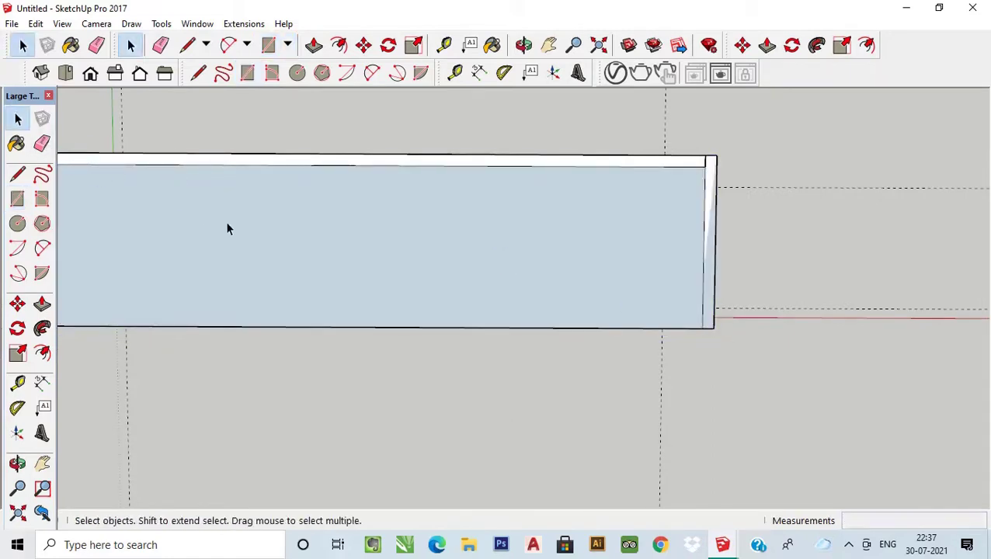
pyautogui.rightClick(225, 220)
pyautogui.click(273, 348)
# Pull the top cover face up 1 inch into a solid top board.
pyautogui.scroll(-2, 403, 360)
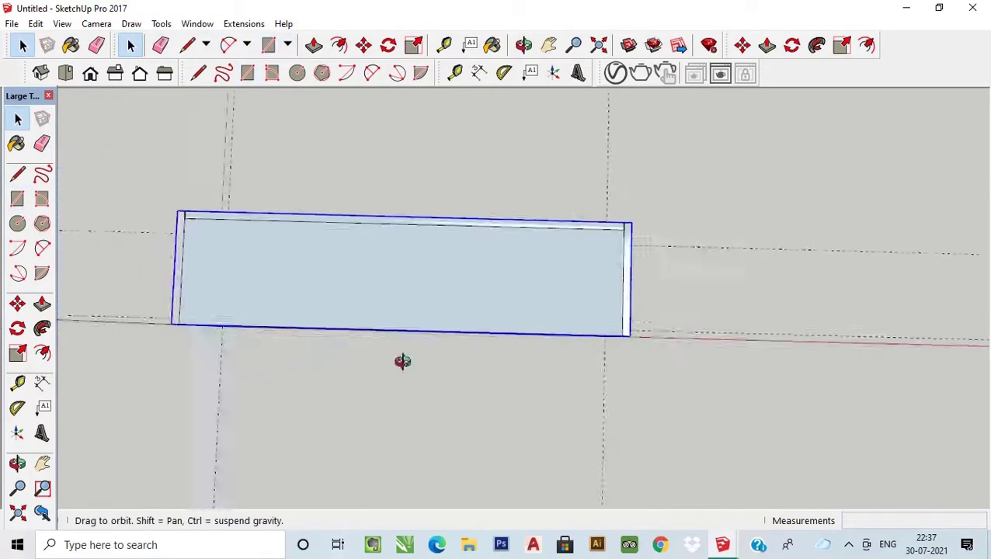
pyautogui.moveTo(402, 360); pyautogui.dragTo(359, 260, button='middle')
pyautogui.click(360, 260)
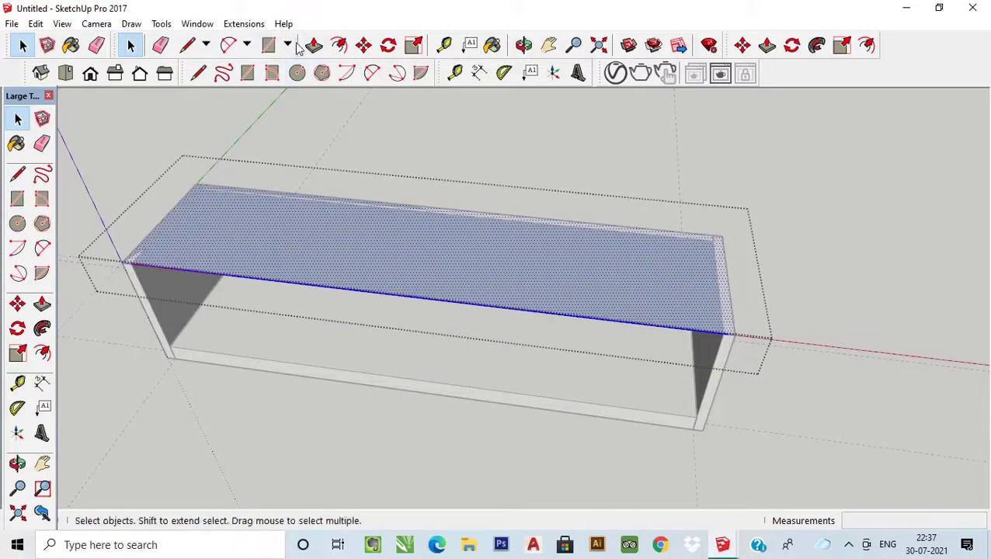
pyautogui.click(313, 45)
pyautogui.click(328, 266)
pyautogui.write('1"')
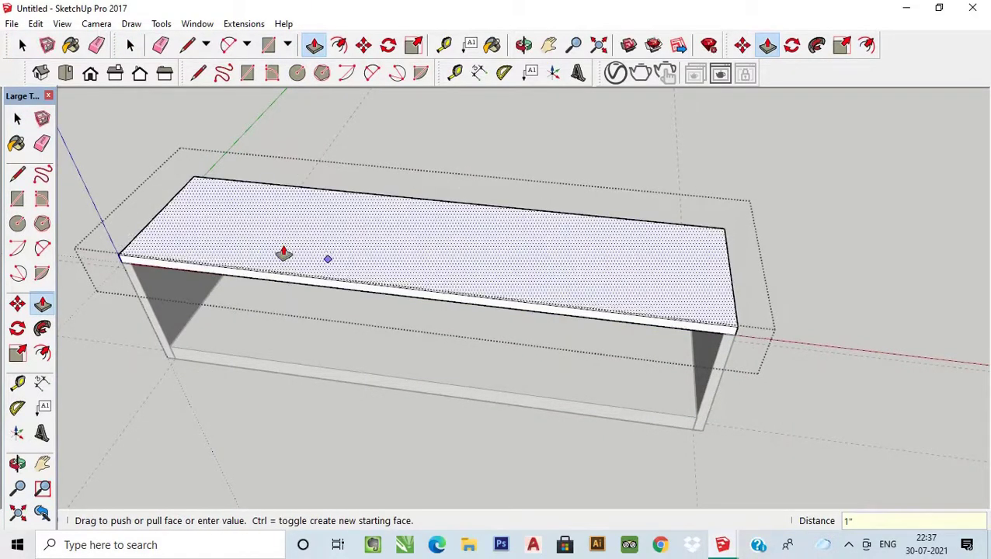
pyautogui.click(281, 257)
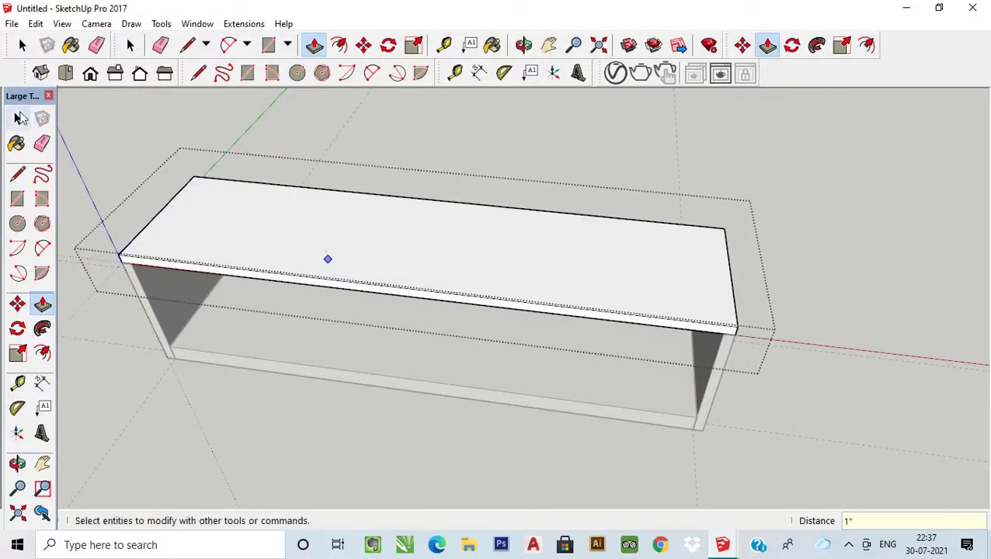
pyautogui.press('space')
# Orbit around the finished box to check the top panel.
pyautogui.scroll(-2, 523, 208)
pyautogui.moveTo(523, 208); pyautogui.dragTo(478, 371, button='middle')
pyautogui.press('o')
pyautogui.moveTo(479, 371)
pyautogui.mouseDown()
pyautogui.moveTo(558, 175)
pyautogui.moveTo(543, 303)
pyautogui.moveTo(331, 272)
pyautogui.moveTo(386, 225)
pyautogui.moveTo(536, 223)
pyautogui.mouseUp()
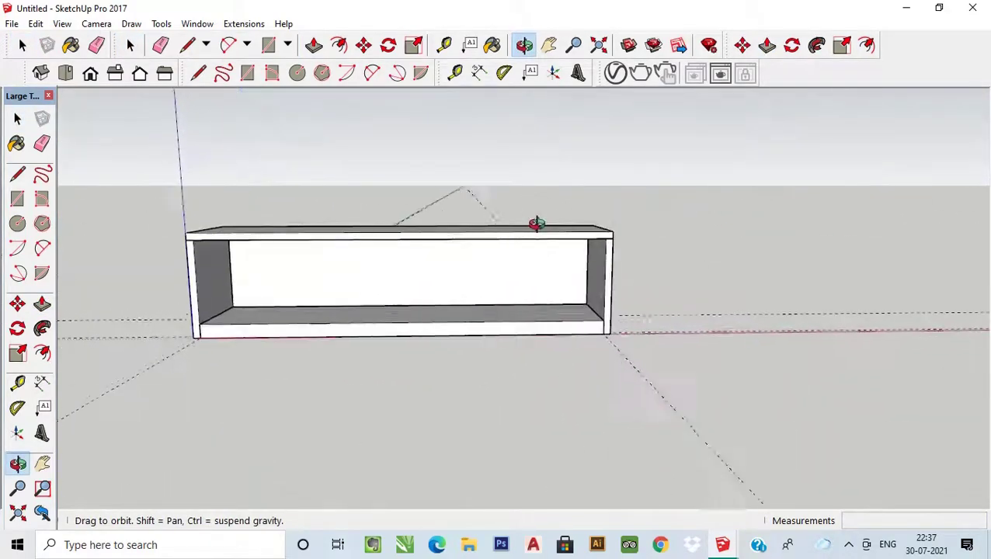
pyautogui.press('space')
pyautogui.scroll(2, 346, 278)
pyautogui.scroll(-2, 346, 278)
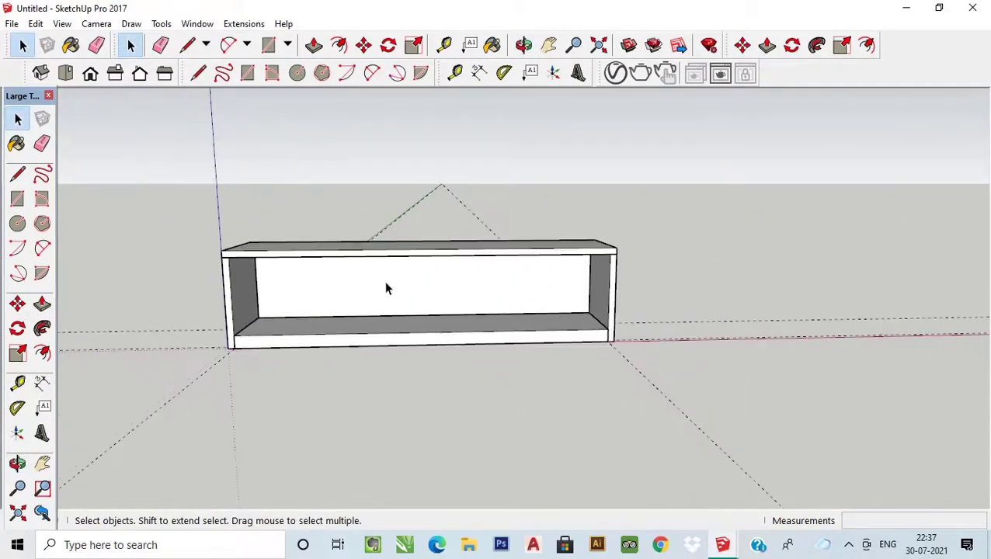
pyautogui.moveTo(385, 287); pyautogui.dragTo(380, 265, button='middle')
pyautogui.scroll(2, 386, 262)
pyautogui.scroll(1, 365, 279)
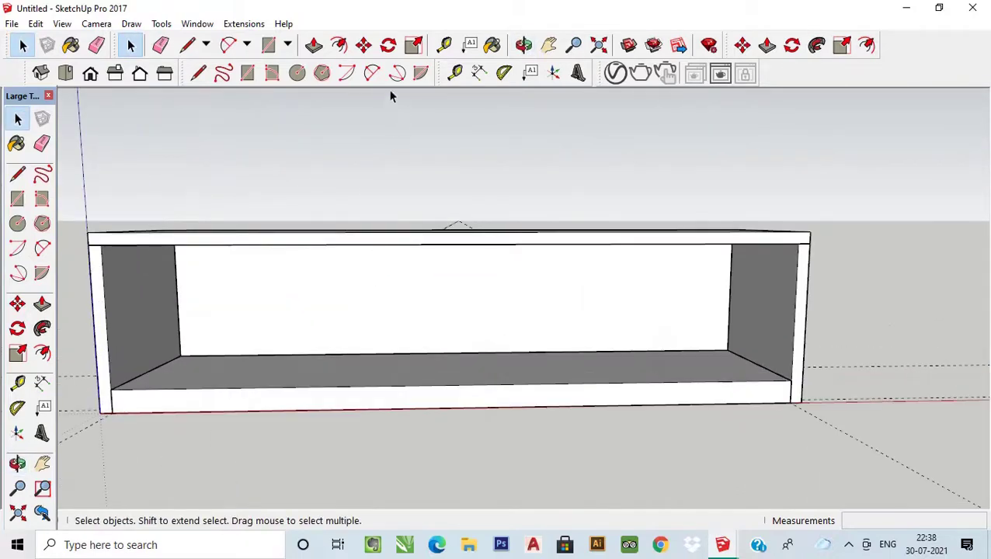
# Pull the first guides from the left inner wall, adding one 9 inches from the first.
pyautogui.click(444, 45)
pyautogui.scroll(3, 436, 307)
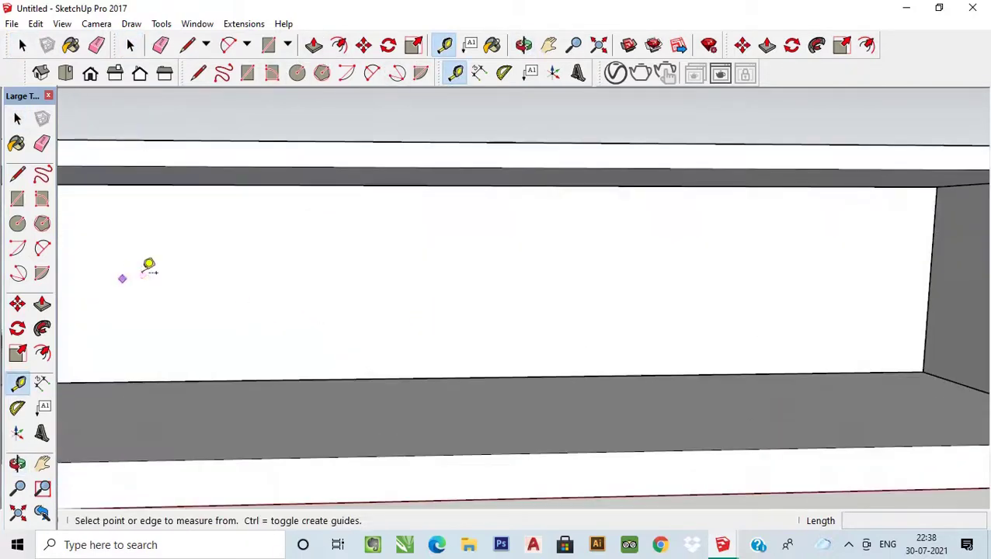
pyautogui.scroll(-3, 148, 266)
pyautogui.scroll(1, 469, 284)
pyautogui.click(214, 264)
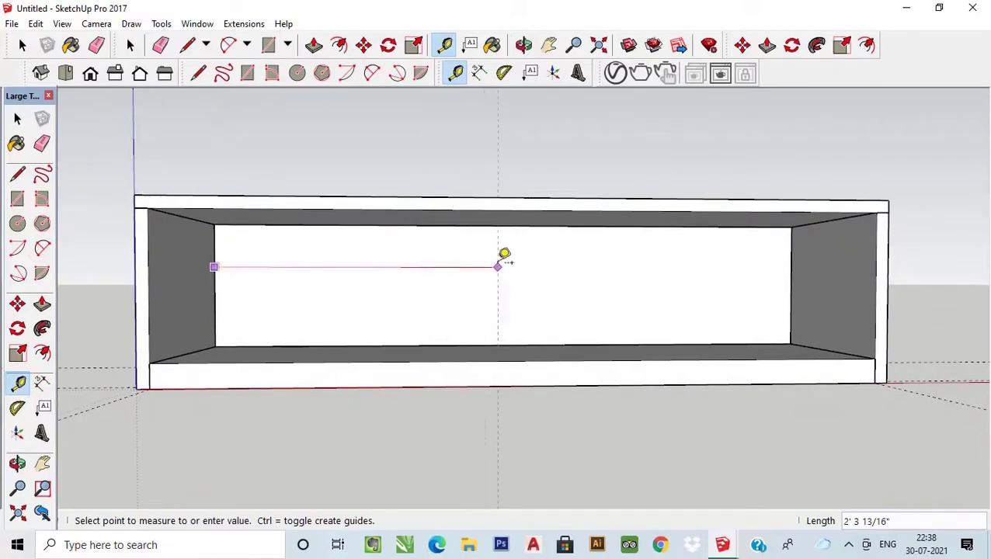
pyautogui.scroll(1, 503, 260)
pyautogui.click(513, 206)
pyautogui.scroll(-3, 493, 287)
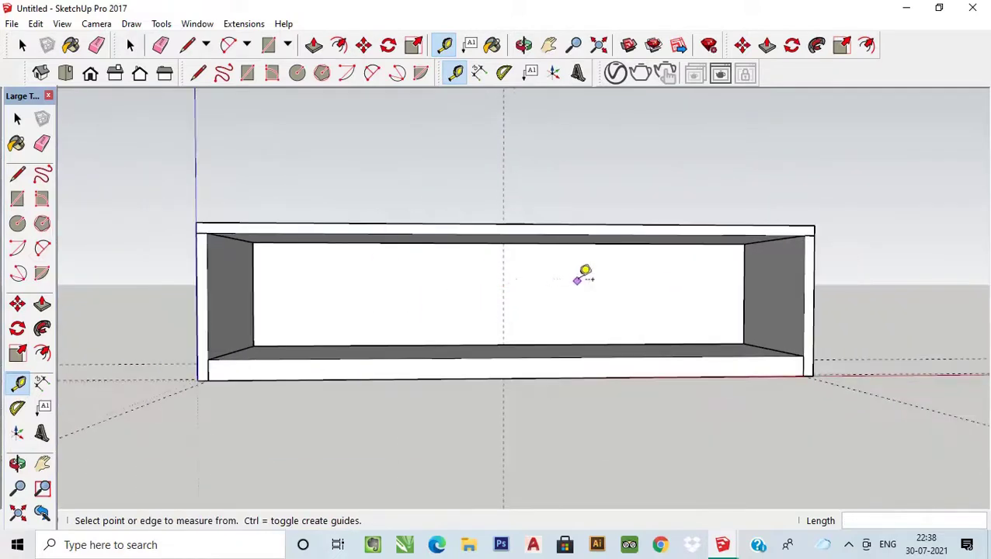
pyautogui.scroll(1, 583, 274)
pyautogui.scroll(1, 484, 283)
pyautogui.click(477, 285)
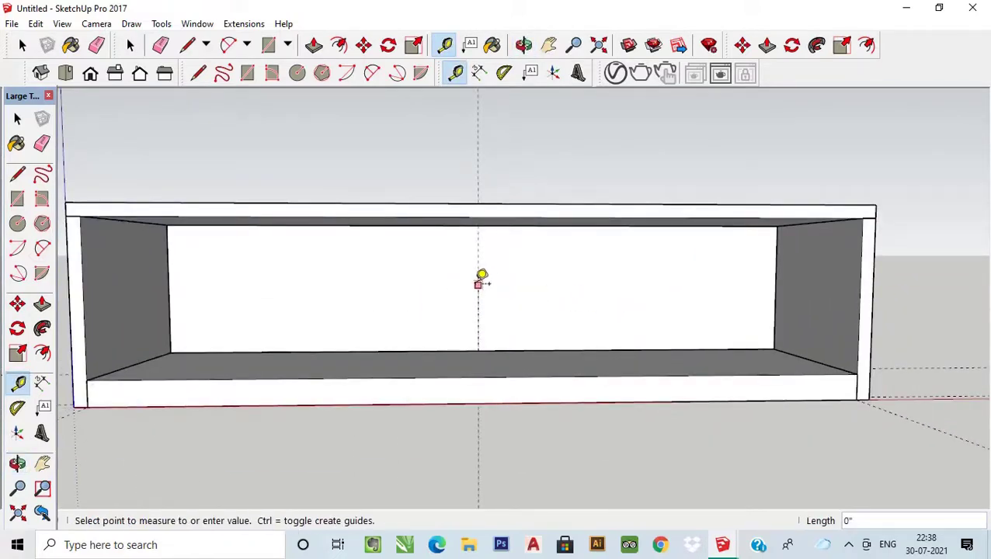
pyautogui.write('9')
pyautogui.press('Return')
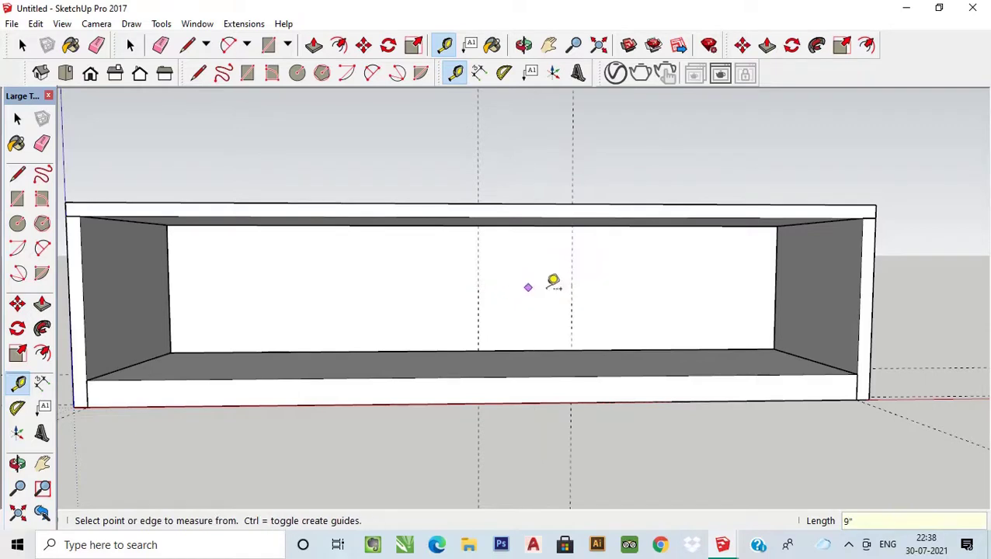
# Place guides 1'2" to each side of the centre guide.
pyautogui.click(477, 274)
pyautogui.press('space')
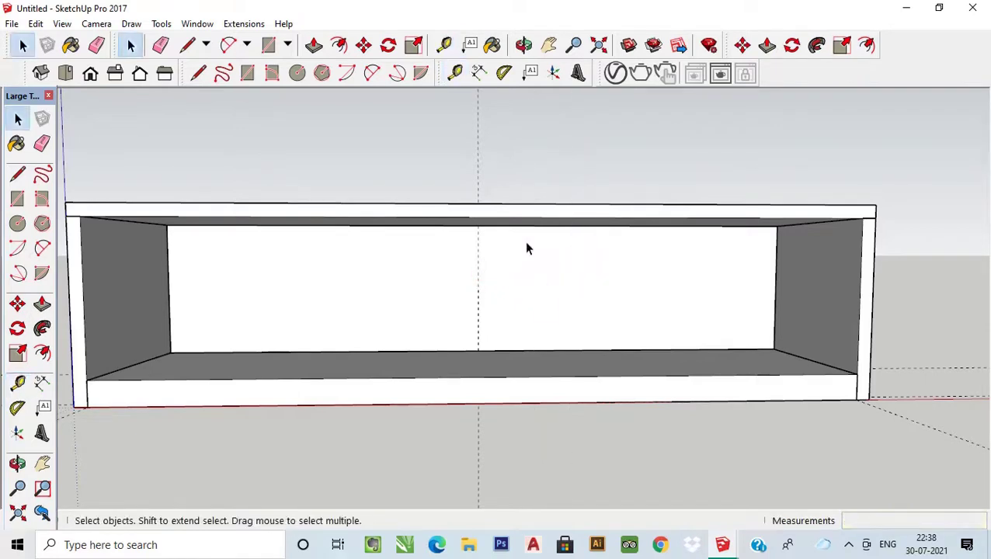
pyautogui.click(455, 72)
pyautogui.click(478, 263)
pyautogui.write("1'2")
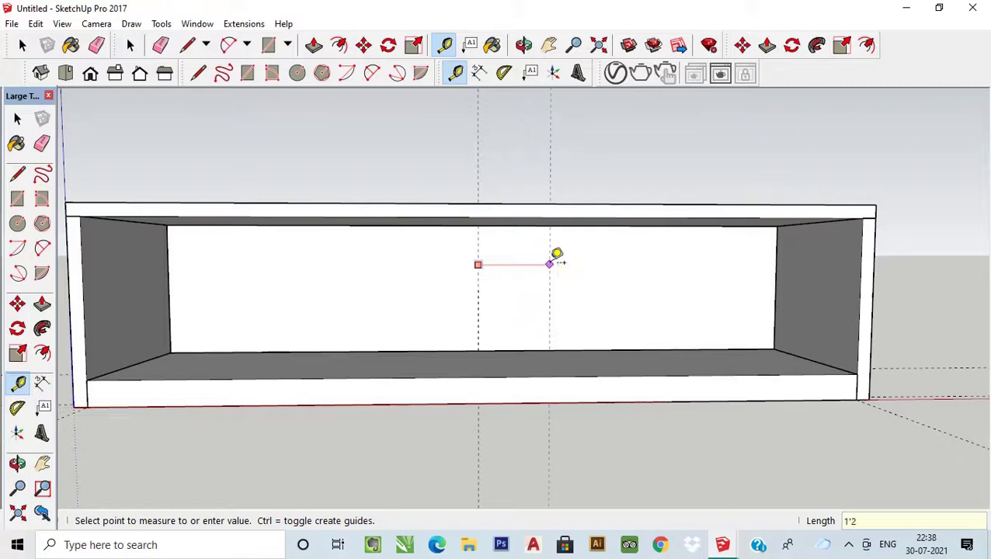
pyautogui.write('"')
pyautogui.press('Return')
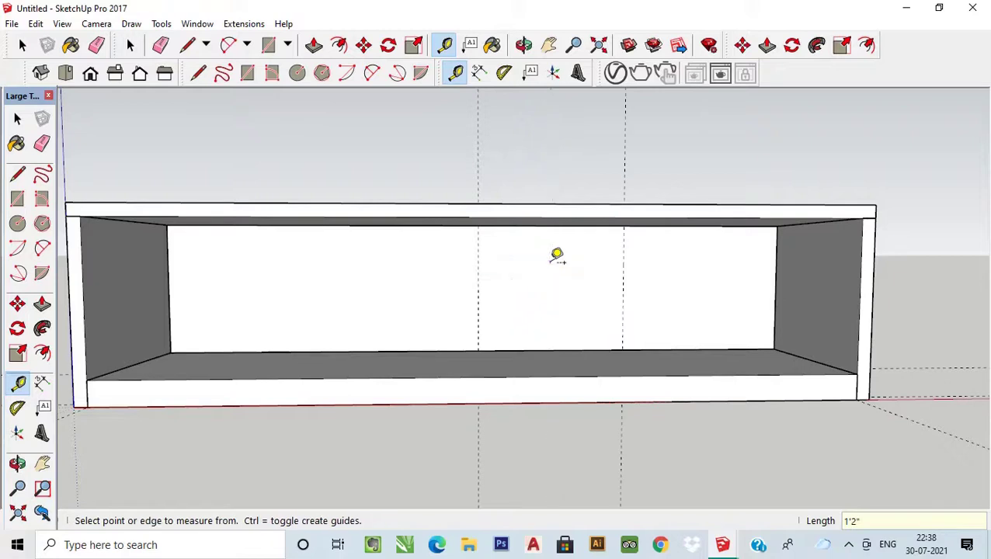
pyautogui.click(477, 268)
pyautogui.write('1')
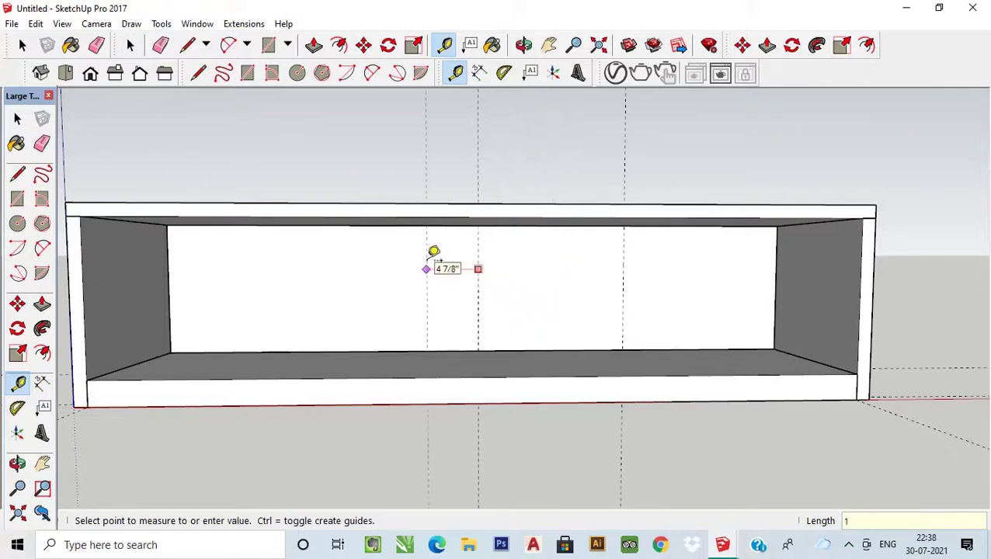
pyautogui.press('Return')
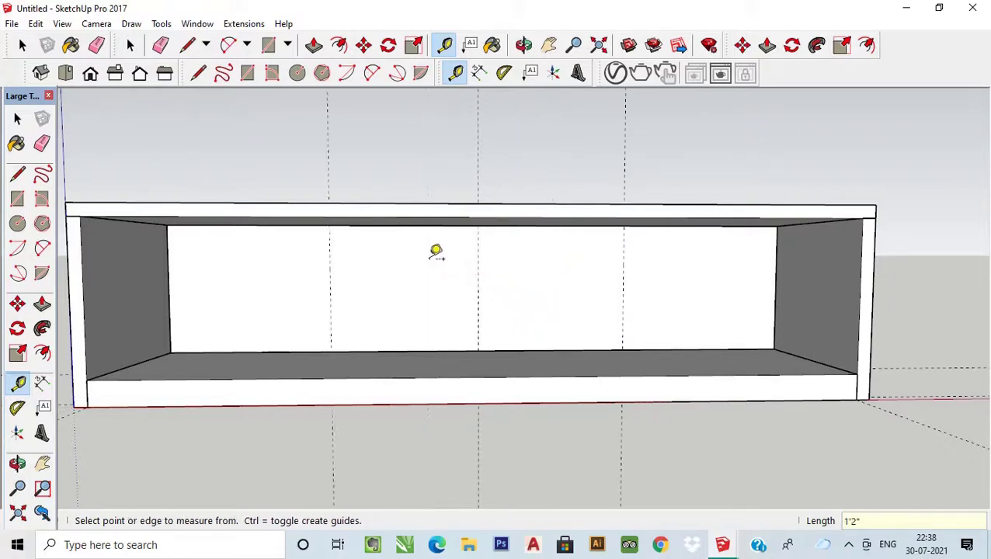
pyautogui.click(17, 118)
pyautogui.scroll(-2, 440, 252)
# Add 1/2" offset guides on both sides of the left divider guide.
pyautogui.scroll(-2, 456, 258)
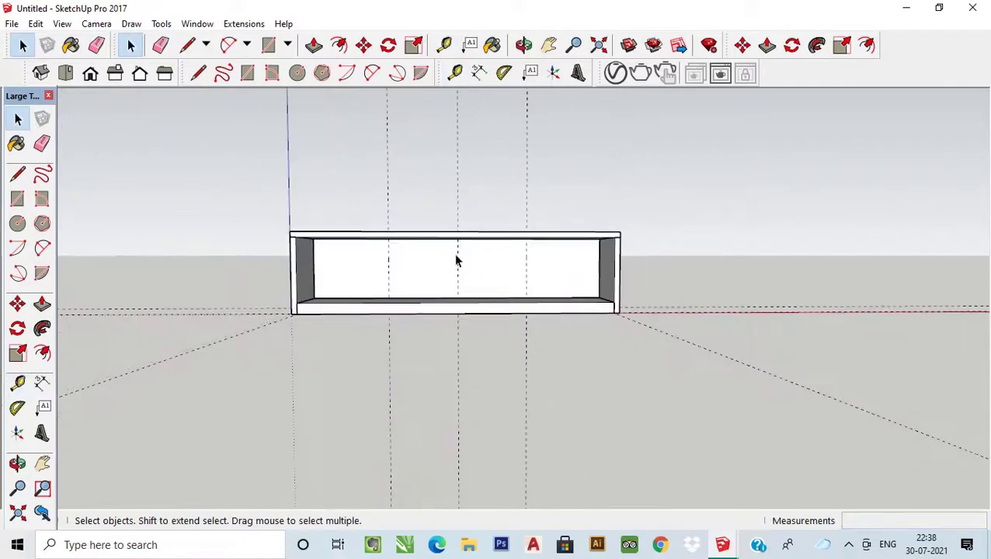
pyautogui.scroll(-1, 455, 260)
pyautogui.moveTo(455, 260)
pyautogui.mouseDown(button='middle')
pyautogui.moveTo(454, 248)
pyautogui.moveTo(362, 261)
pyautogui.mouseUp(button='middle')
pyautogui.scroll(3, 358, 263)
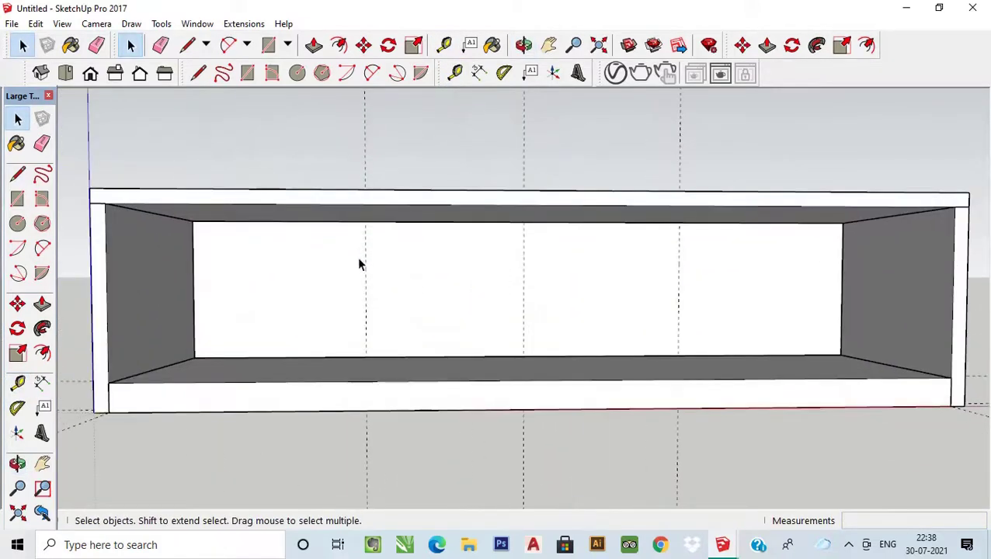
pyautogui.click(454, 72)
pyautogui.scroll(3, 378, 272)
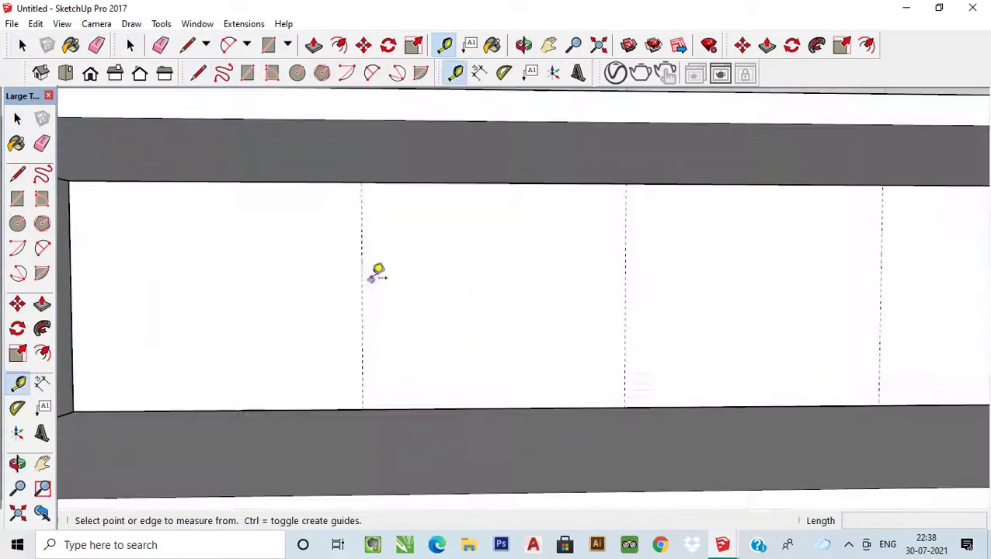
pyautogui.click(361, 268)
pyautogui.write('1/2"')
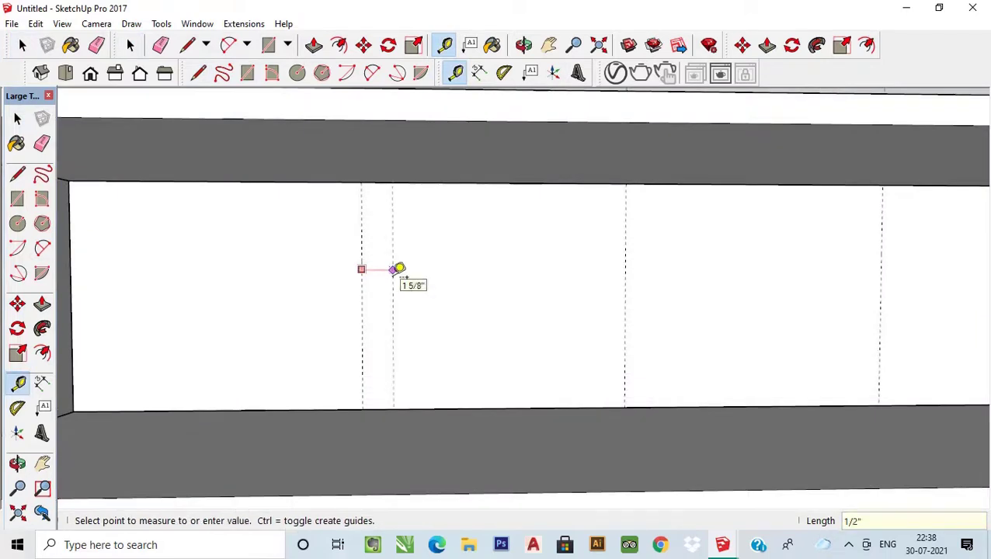
pyautogui.press('Return')
pyautogui.click(361, 278)
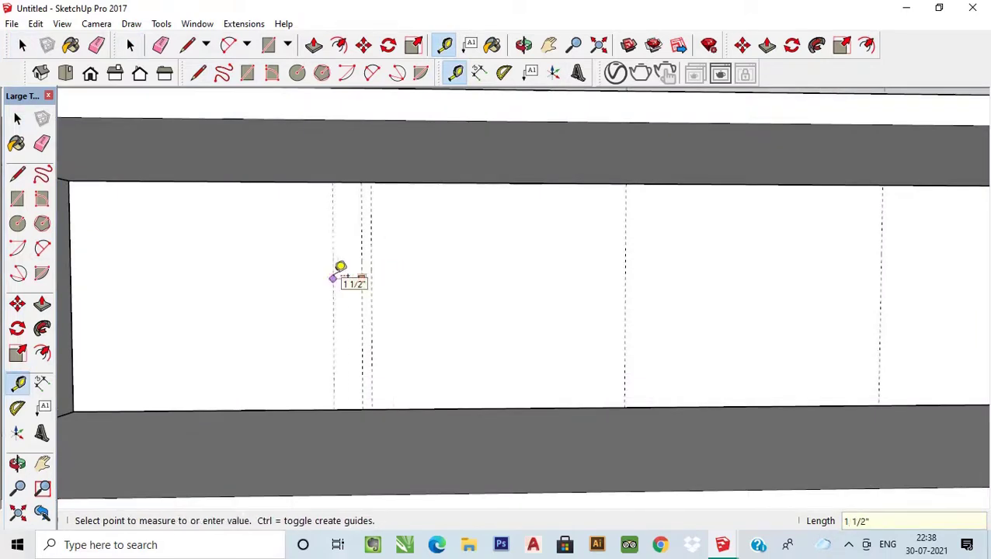
pyautogui.click(334, 277)
pyautogui.scroll(-3, 330, 276)
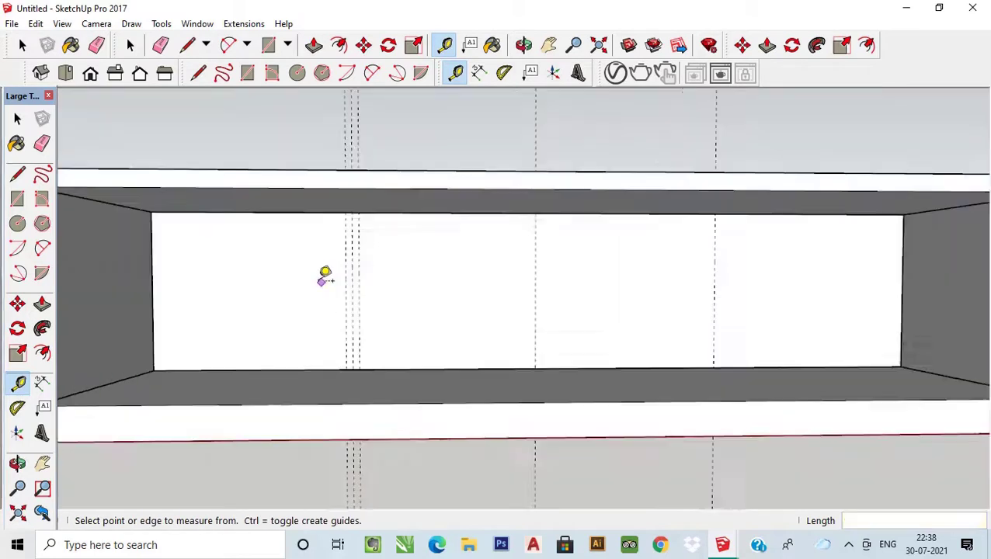
pyautogui.scroll(1, 661, 288)
pyautogui.scroll(2, 687, 272)
# Add 1/2" offset guides beside the right and centre divider guides.
pyautogui.click(686, 274)
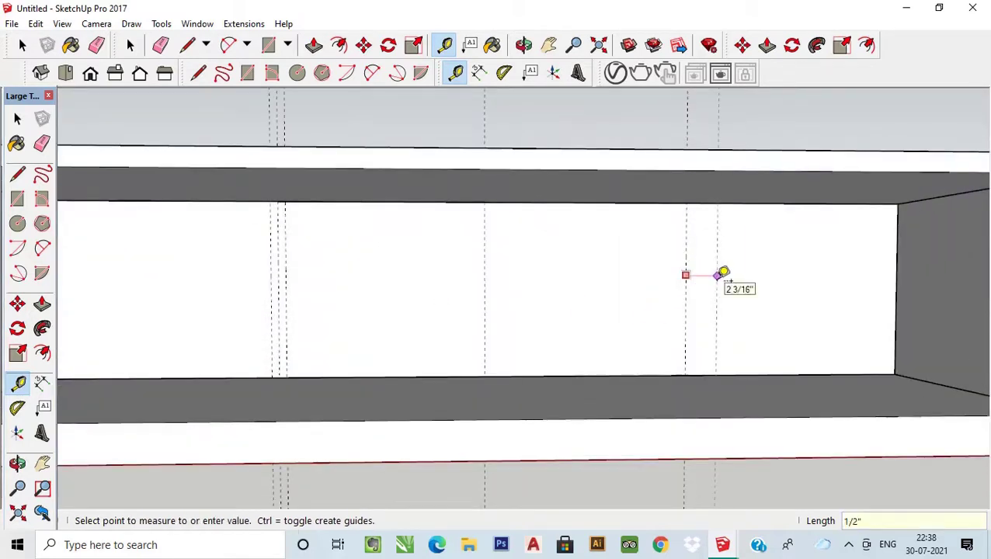
pyautogui.scroll(2, 722, 273)
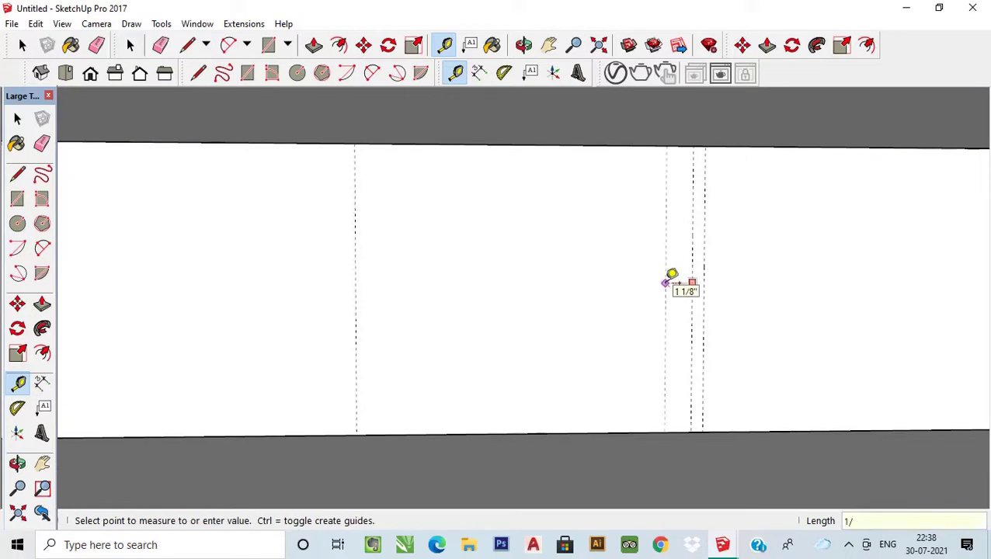
pyautogui.click(666, 282)
pyautogui.scroll(-1, 657, 284)
pyautogui.scroll(-2, 655, 286)
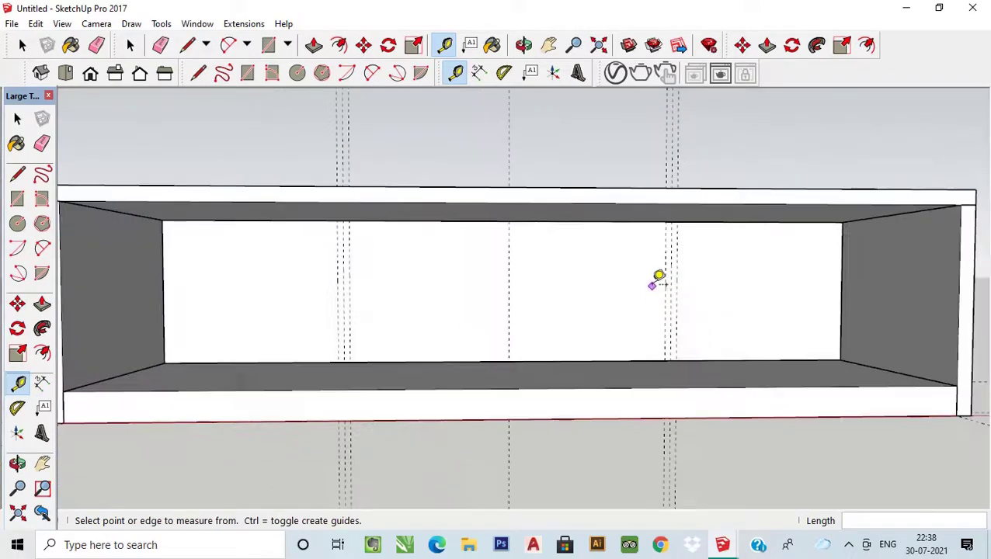
pyautogui.scroll(-1, 580, 331)
pyautogui.scroll(-1, 579, 332)
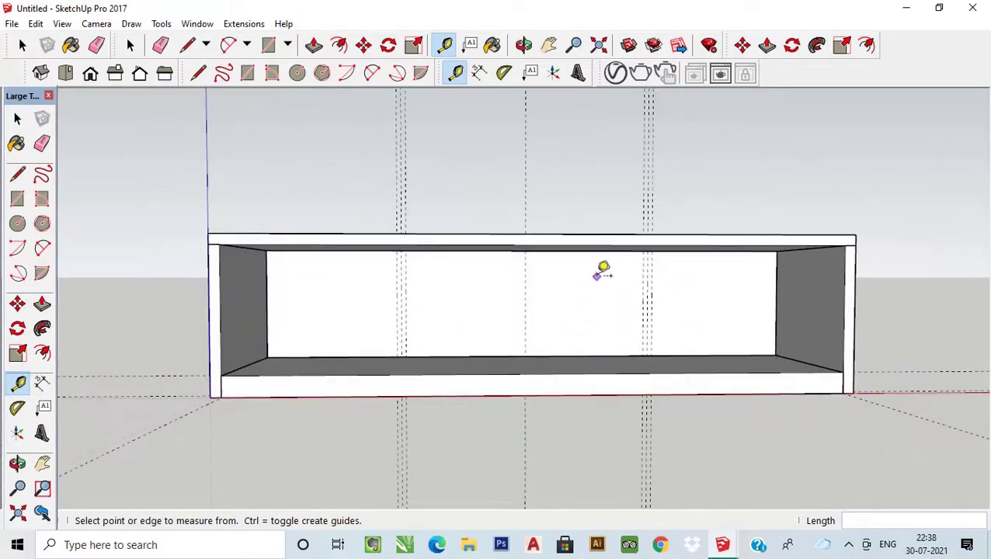
pyautogui.scroll(3, 517, 287)
pyautogui.click(493, 294)
pyautogui.write('1/2"')
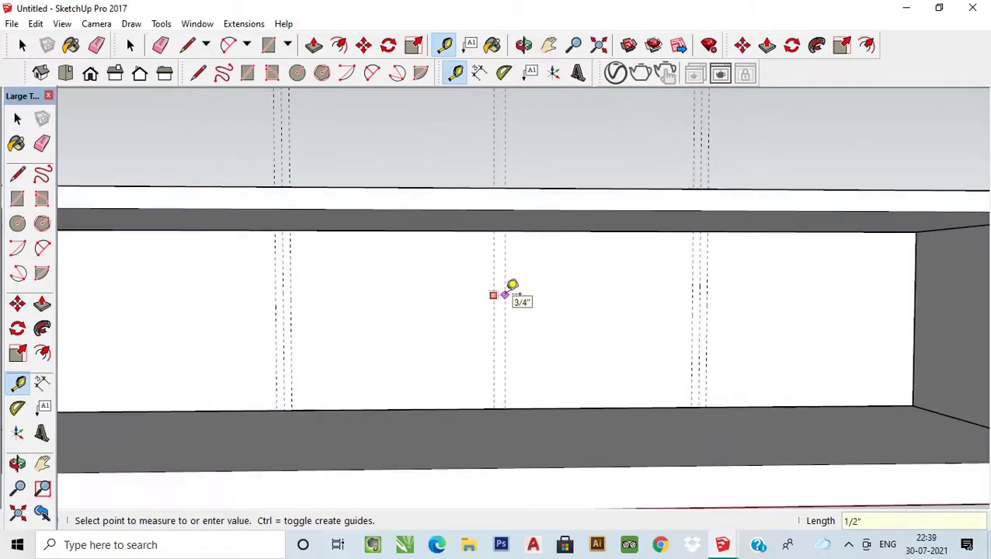
pyautogui.click(505, 295)
pyautogui.scroll(2, 503, 319)
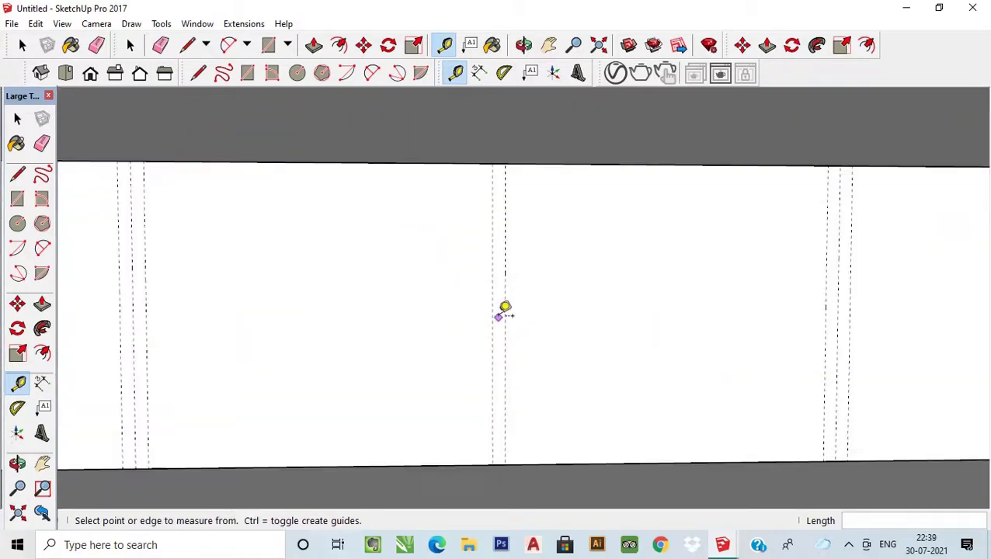
pyautogui.click(505, 308)
pyautogui.write('1/2')
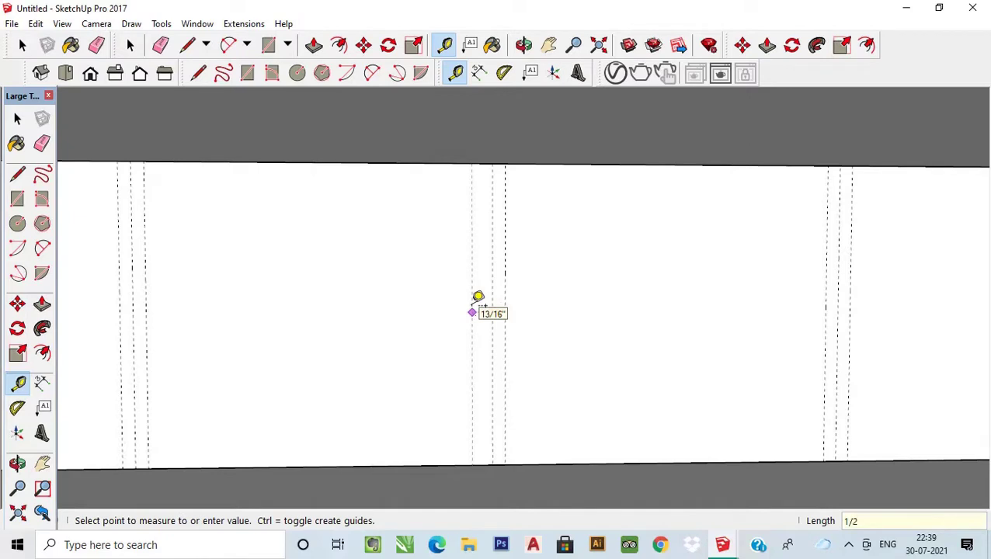
pyautogui.click(478, 297)
pyautogui.click(248, 74)
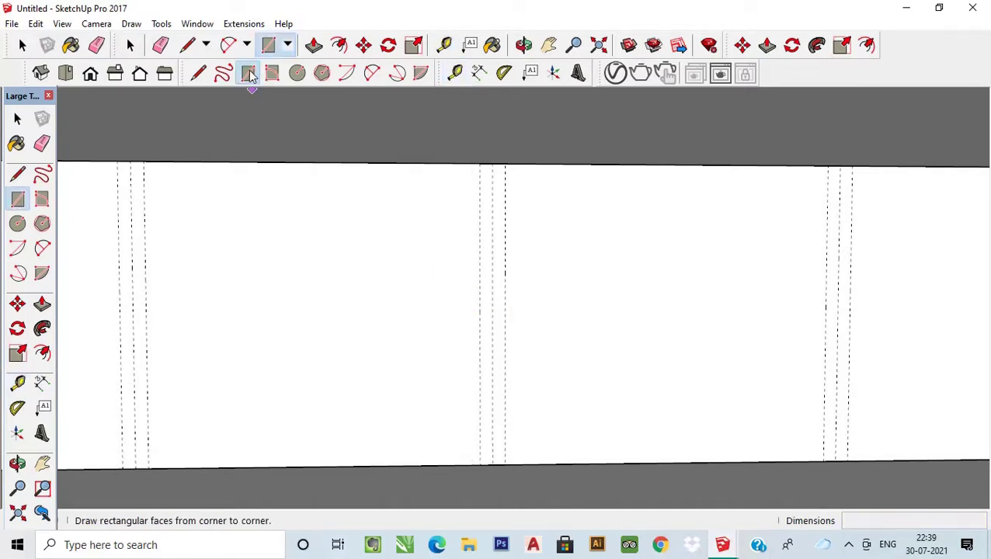
# Draw three narrow divider rectangles between the guide pairs on the back wall.
pyautogui.click(479, 163)
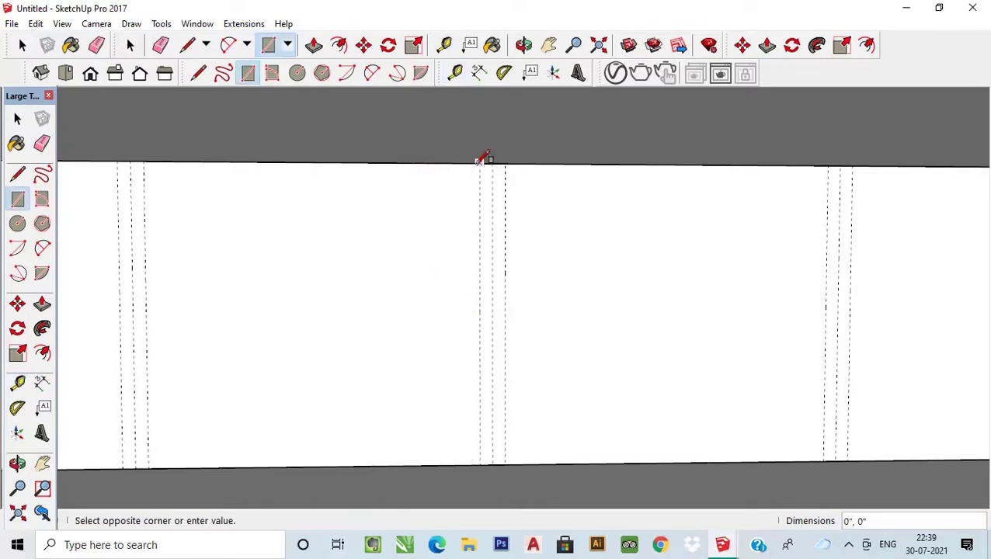
pyautogui.click(505, 464)
pyautogui.moveTo(505, 464)
pyautogui.mouseDown(button='middle')
pyautogui.moveTo(431, 339)
pyautogui.moveTo(669, 258)
pyautogui.mouseUp(button='middle')
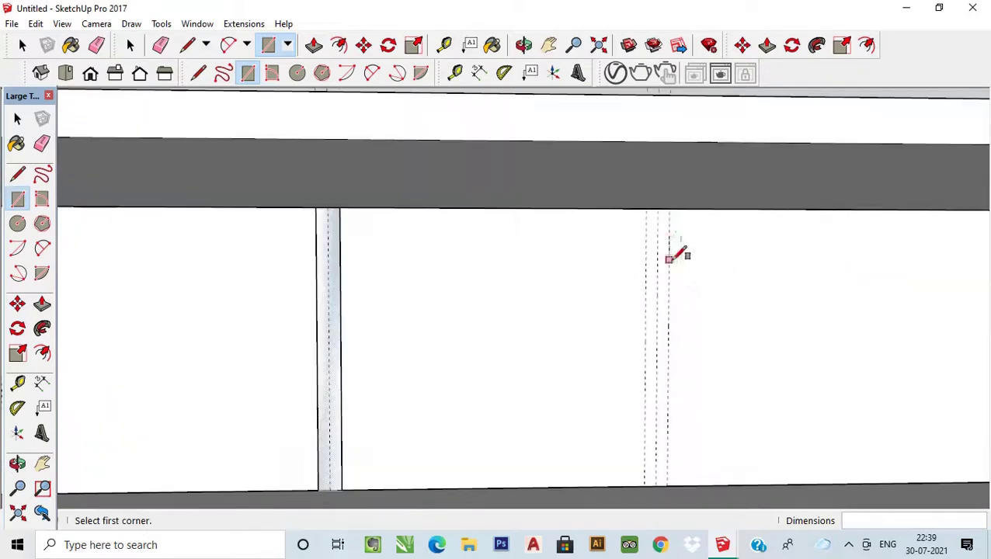
pyautogui.click(646, 208)
pyautogui.click(668, 483)
pyautogui.moveTo(668, 483)
pyautogui.mouseDown(button='middle')
pyautogui.moveTo(740, 354)
pyautogui.moveTo(281, 354)
pyautogui.mouseUp(button='middle')
pyautogui.scroll(2, 270, 357)
pyautogui.click(319, 231)
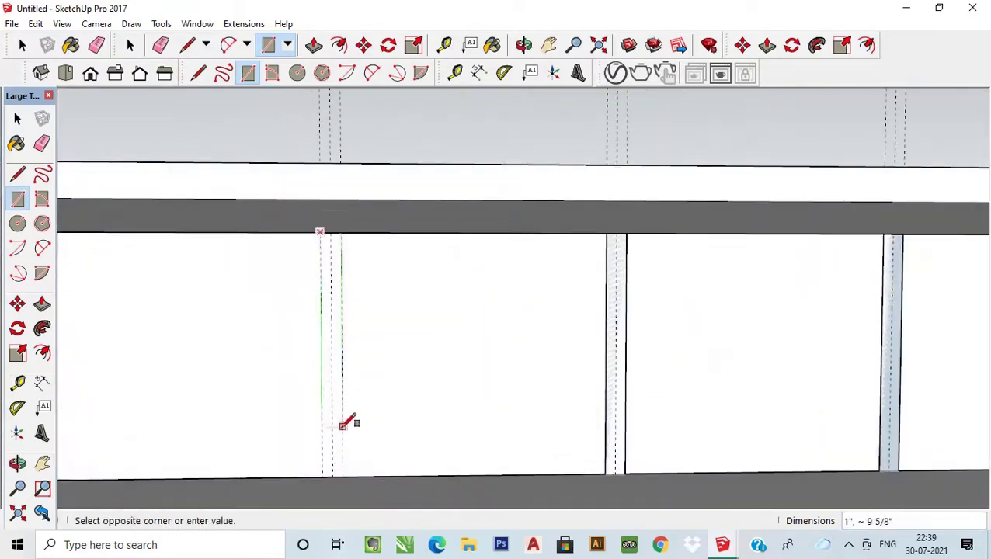
pyautogui.click(342, 475)
pyautogui.press('space')
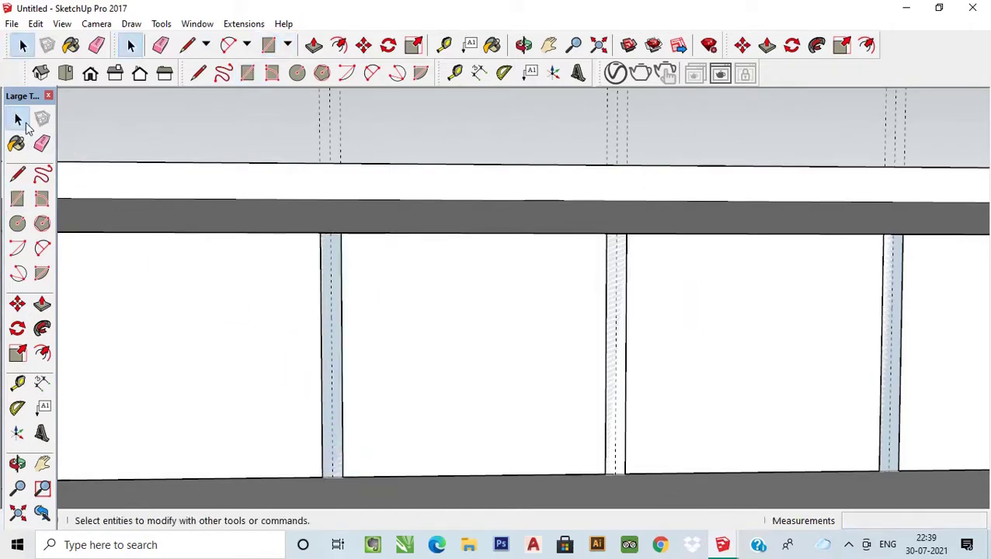
# Make the left, middle and right divider faces each into its own group.
pyautogui.scroll(-3, 456, 269)
pyautogui.scroll(-2, 455, 264)
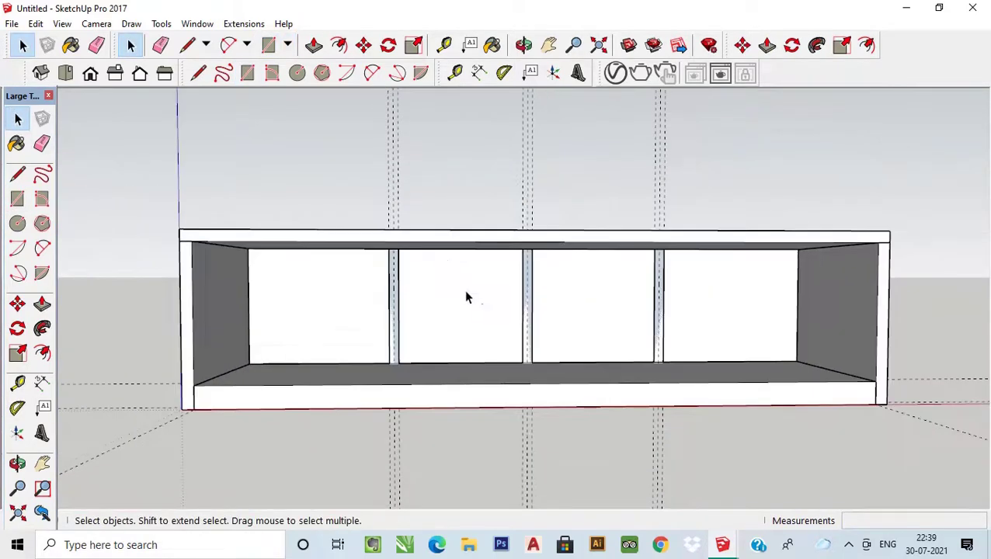
pyautogui.scroll(3, 464, 293)
pyautogui.tripleClick(409, 295)
pyautogui.rightClick(408, 292)
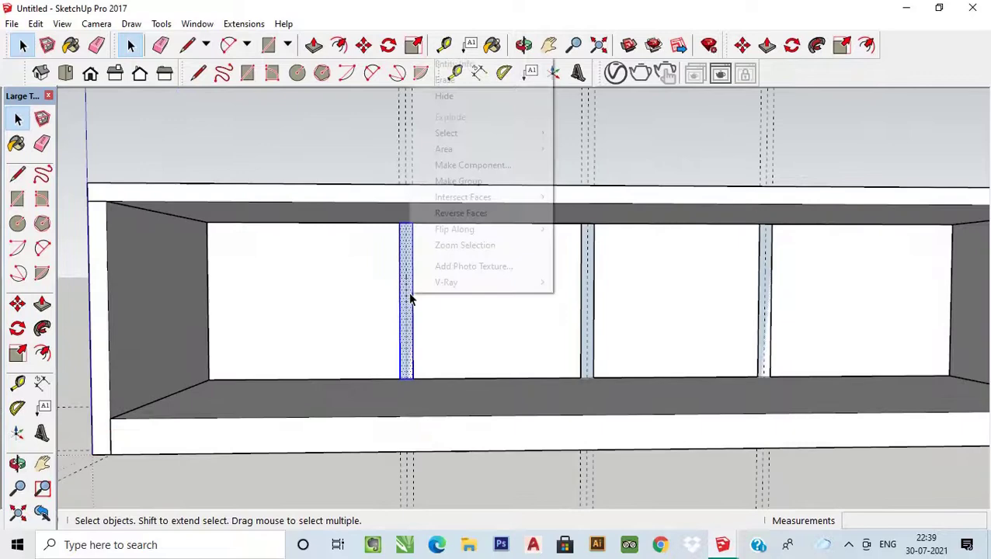
pyautogui.click(462, 181)
pyautogui.tripleClick(588, 293)
pyautogui.rightClick(589, 285)
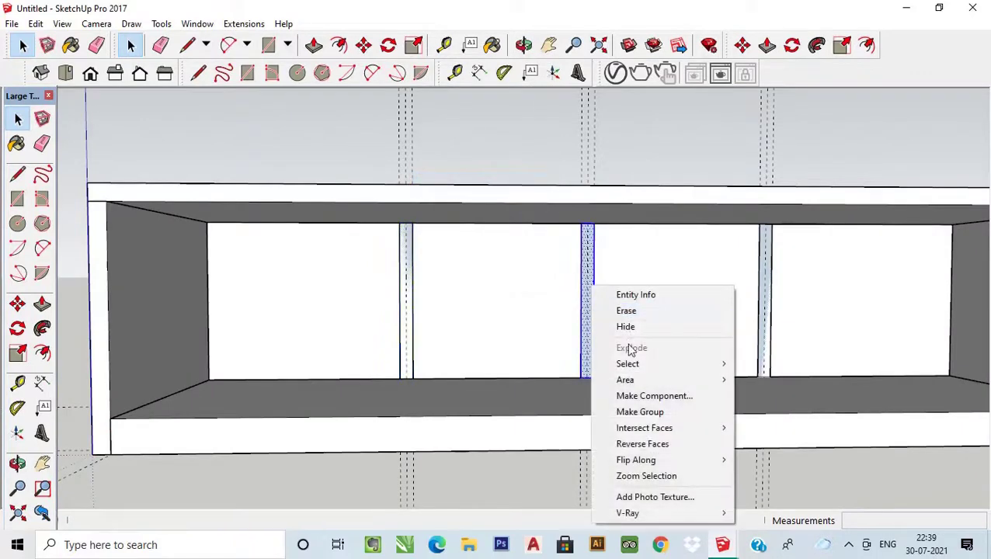
pyautogui.click(632, 412)
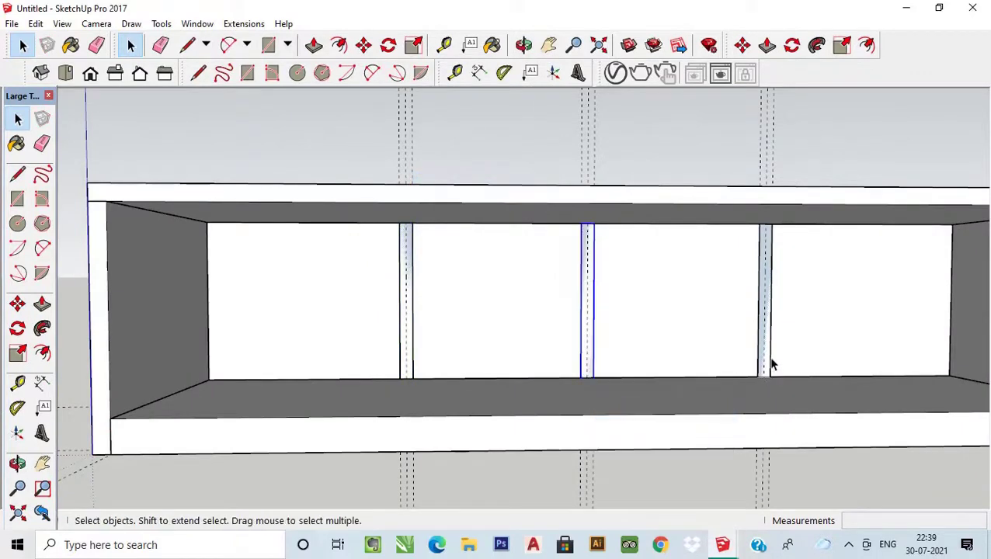
pyautogui.scroll(3, 767, 326)
pyautogui.tripleClick(767, 310)
pyautogui.rightClick(767, 310)
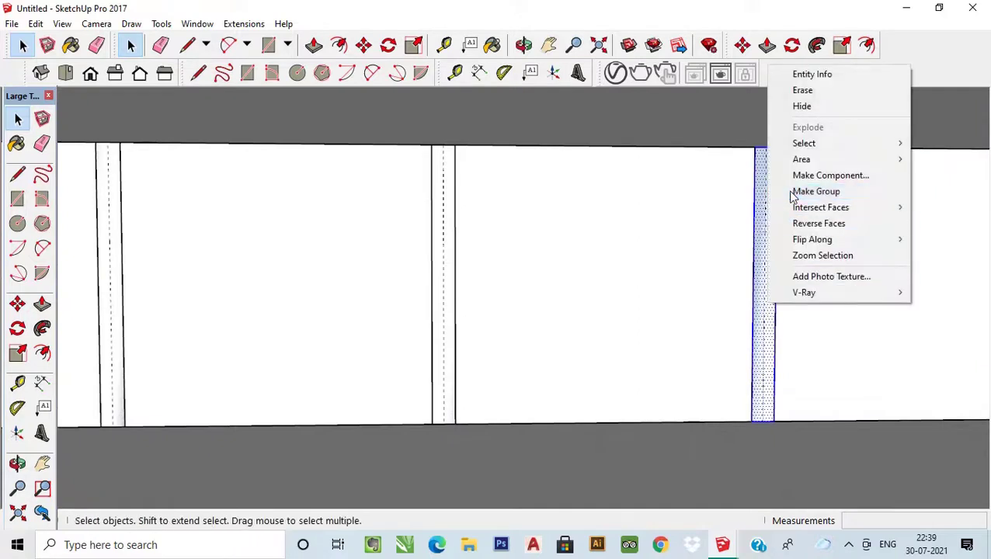
pyautogui.click(792, 193)
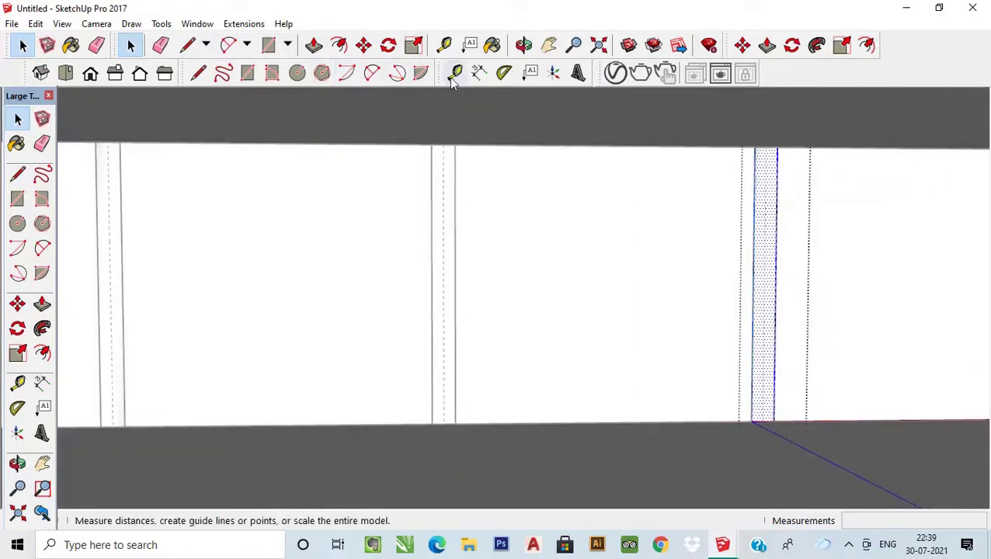
# Extrude the right divider 1'2" into a full-depth panel.
pyautogui.click(313, 45)
pyautogui.scroll(-2, 489, 260)
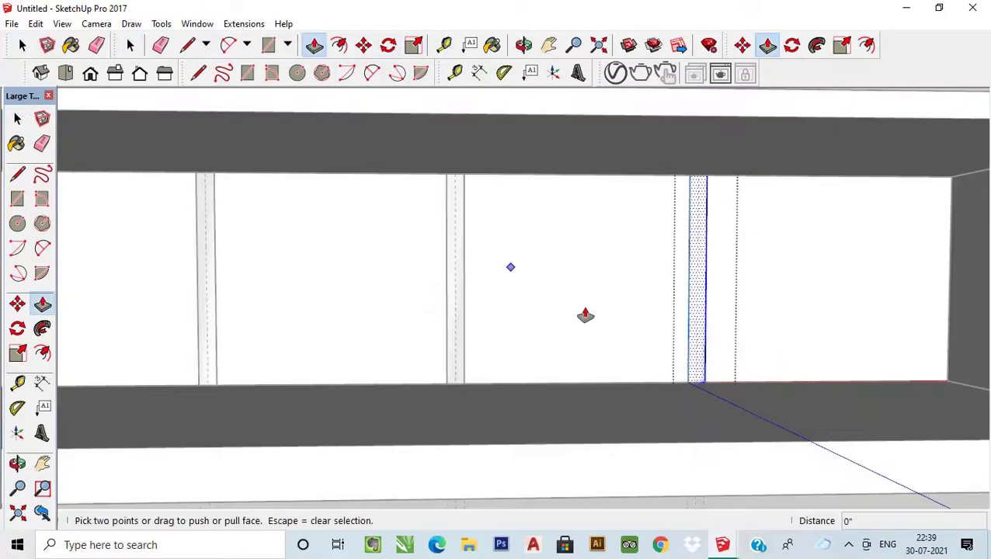
pyautogui.moveTo(706, 305); pyautogui.dragTo(736, 128)
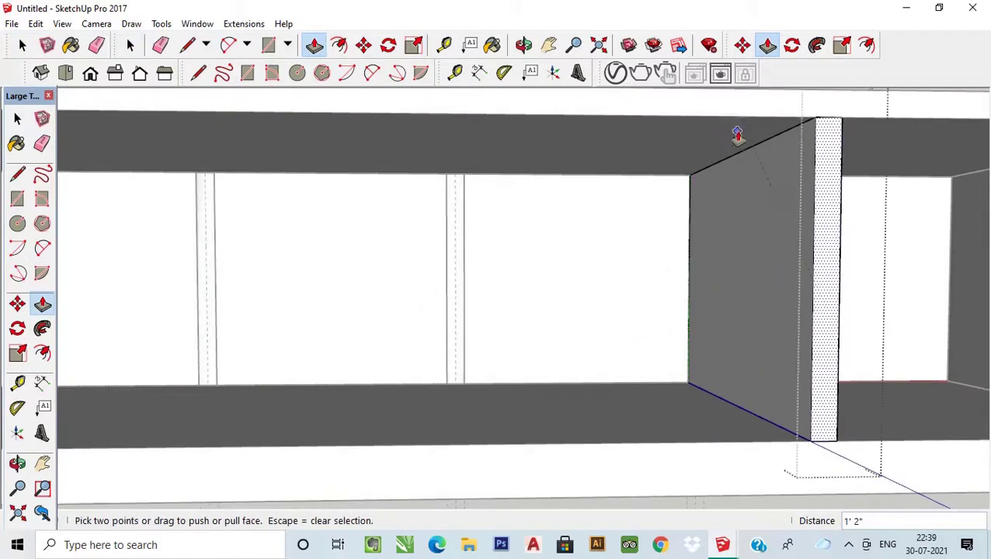
pyautogui.scroll(-2, 736, 135)
pyautogui.click(17, 118)
pyautogui.scroll(-3, 526, 227)
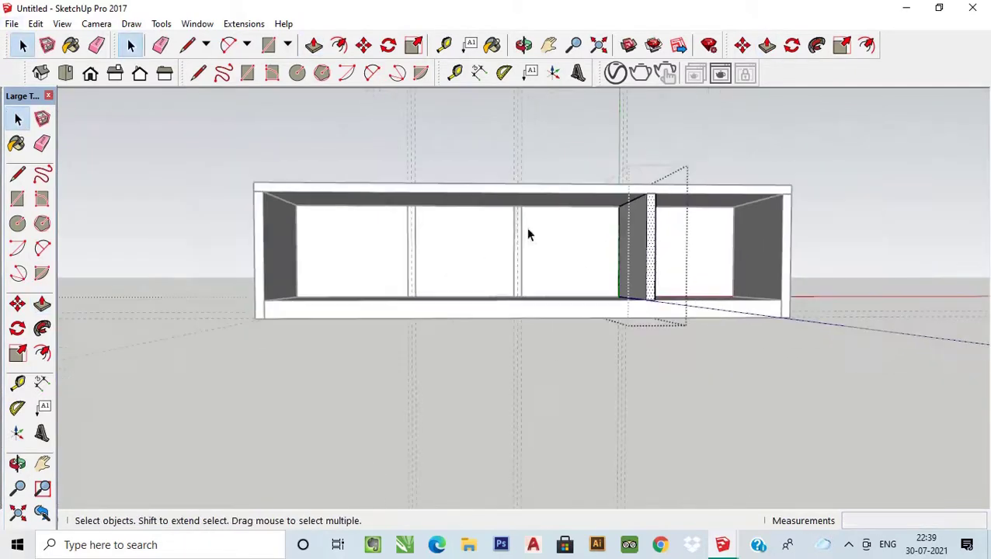
pyautogui.moveTo(526, 227)
pyautogui.mouseDown(button='middle')
pyautogui.moveTo(480, 299)
pyautogui.moveTo(464, 306)
pyautogui.moveTo(533, 226)
pyautogui.mouseUp(button='middle')
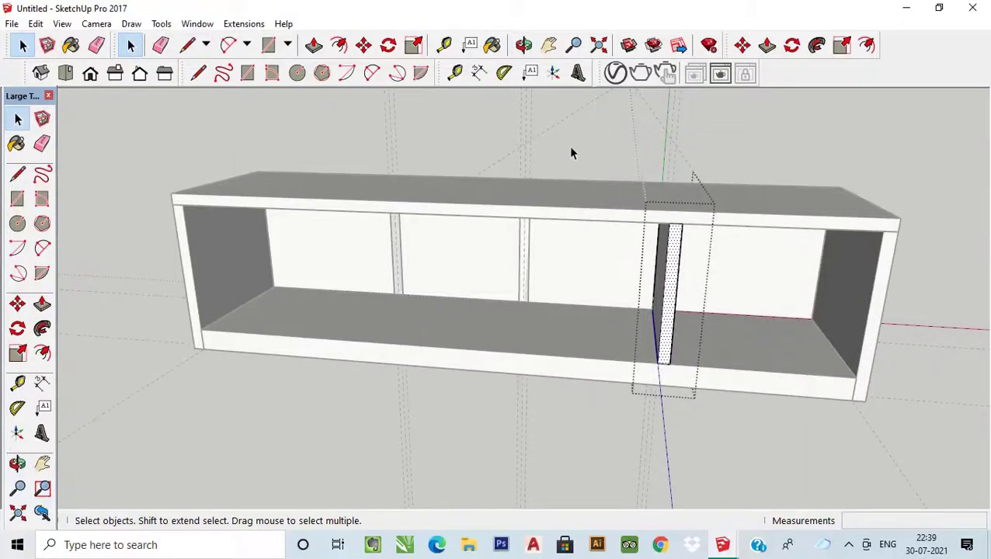
pyautogui.scroll(2, 535, 268)
pyautogui.click(604, 124)
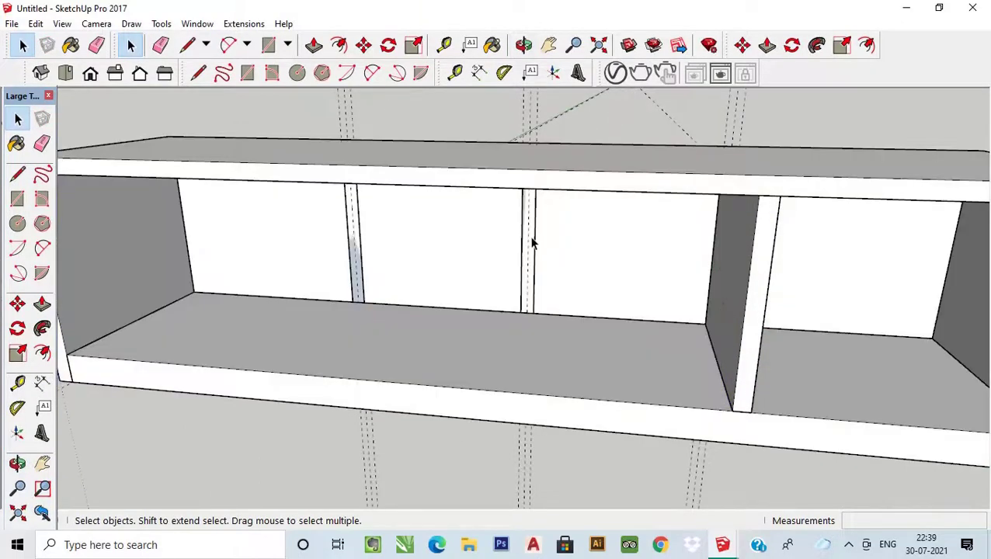
pyautogui.moveTo(765, 275)
pyautogui.mouseDown(button='middle')
pyautogui.moveTo(769, 288)
pyautogui.moveTo(803, 287)
pyautogui.mouseUp(button='middle')
# Open the right divider group and adjust its Push/Pull extrusion depth.
pyautogui.doubleClick(778, 272)
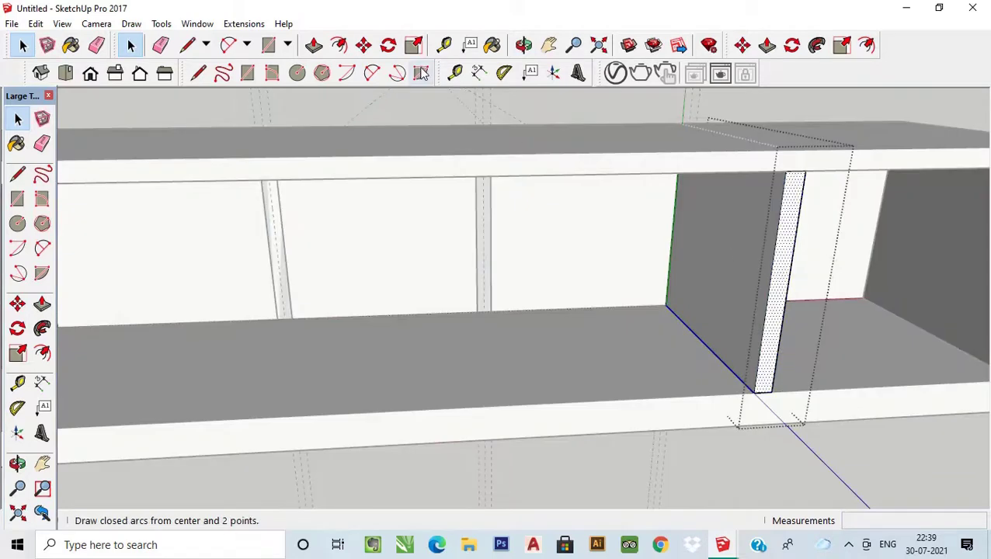
pyautogui.click(314, 45)
pyautogui.click(786, 313)
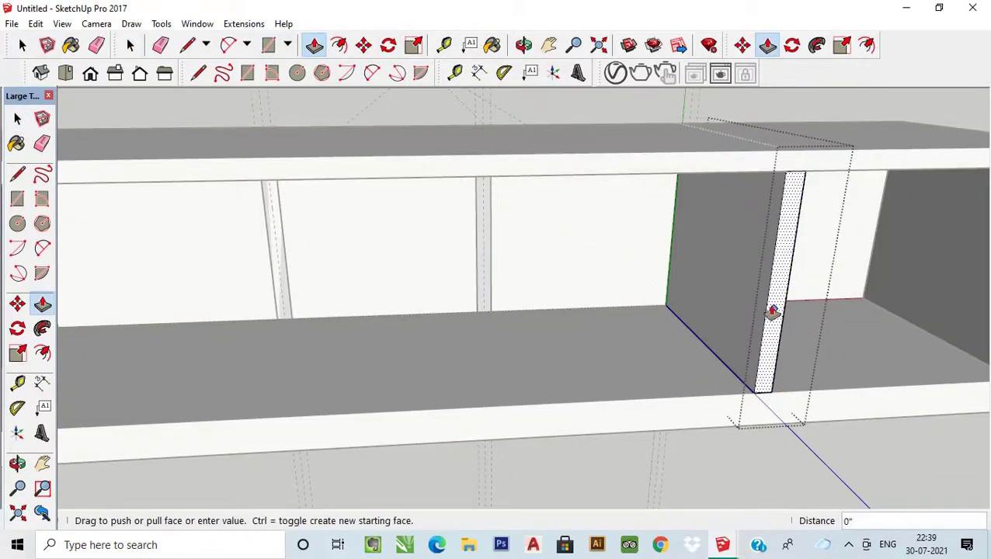
pyautogui.click(701, 307)
pyautogui.scroll(-3, 701, 307)
pyautogui.press('space')
pyautogui.moveTo(390, 305); pyautogui.dragTo(402, 121, button='middle')
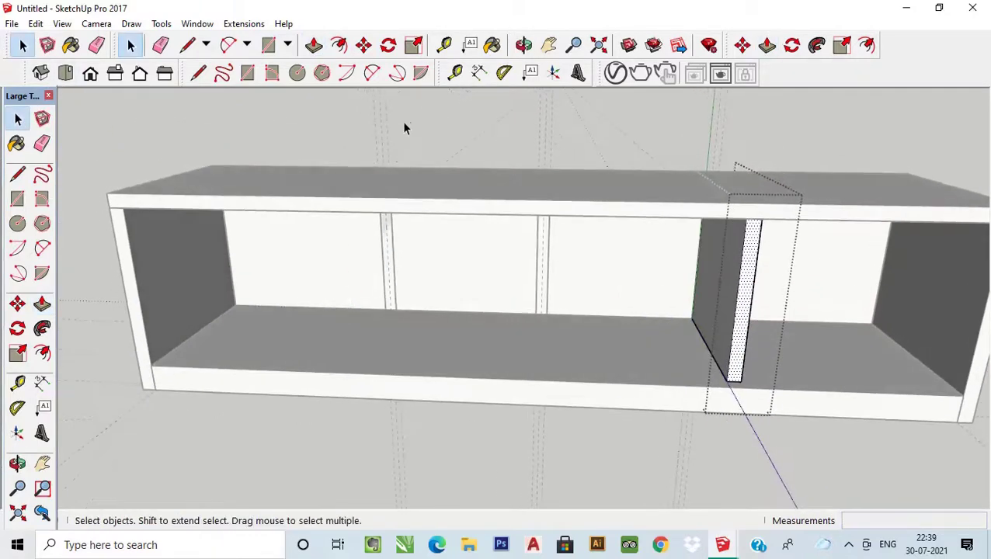
pyautogui.scroll(5, 386, 266)
# Pull the left divider's face out 14 inches inside its group.
pyautogui.doubleClick(392, 254)
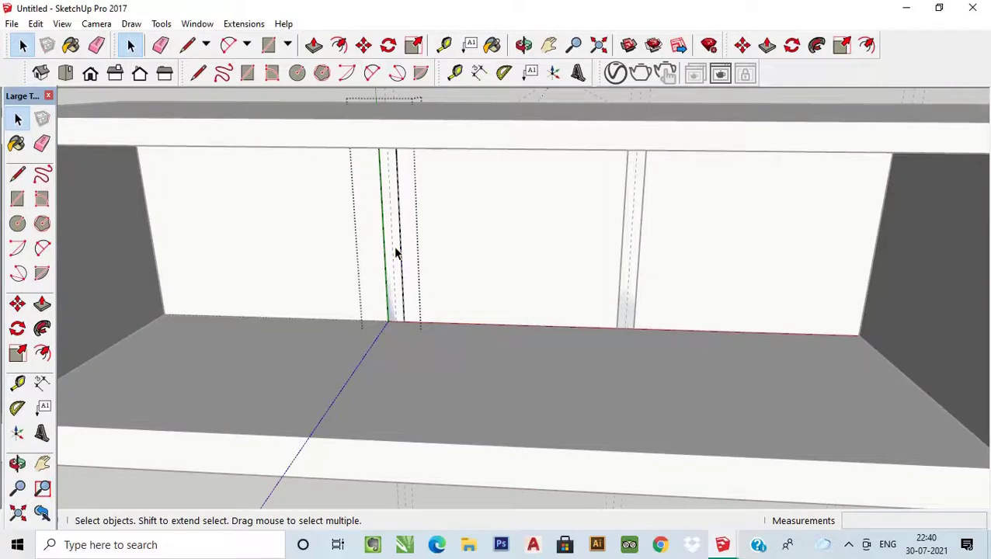
pyautogui.press('p')
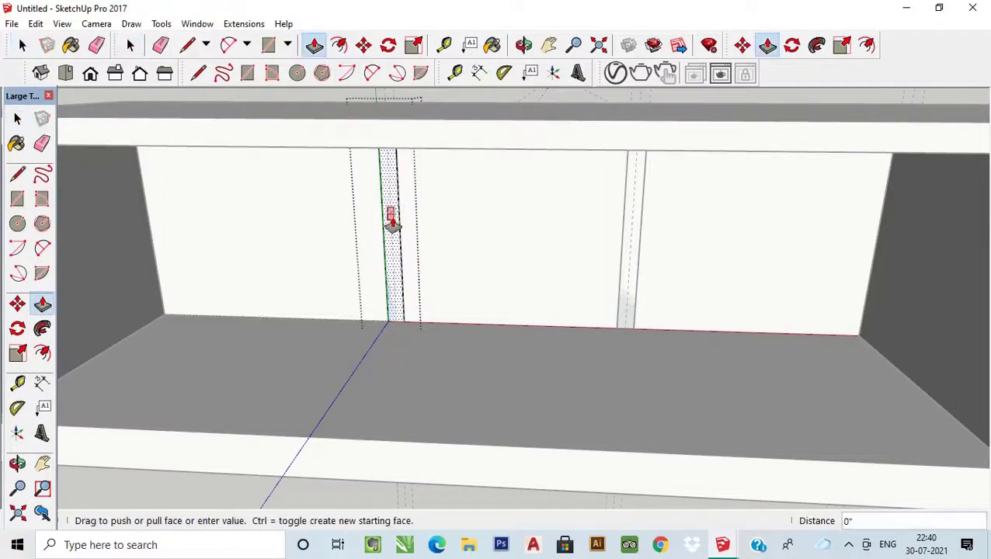
pyautogui.moveTo(401, 244); pyautogui.dragTo(371, 270)
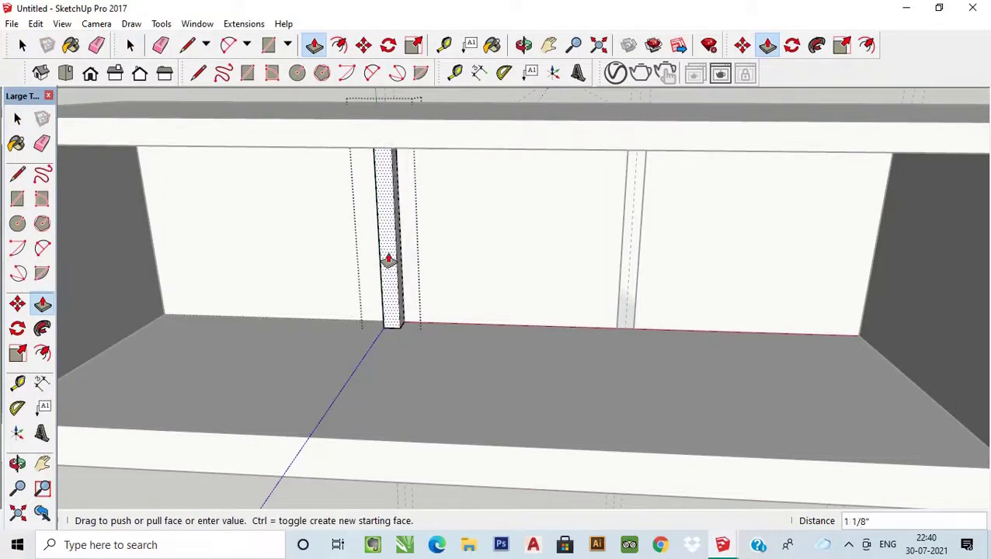
pyautogui.press('Return')
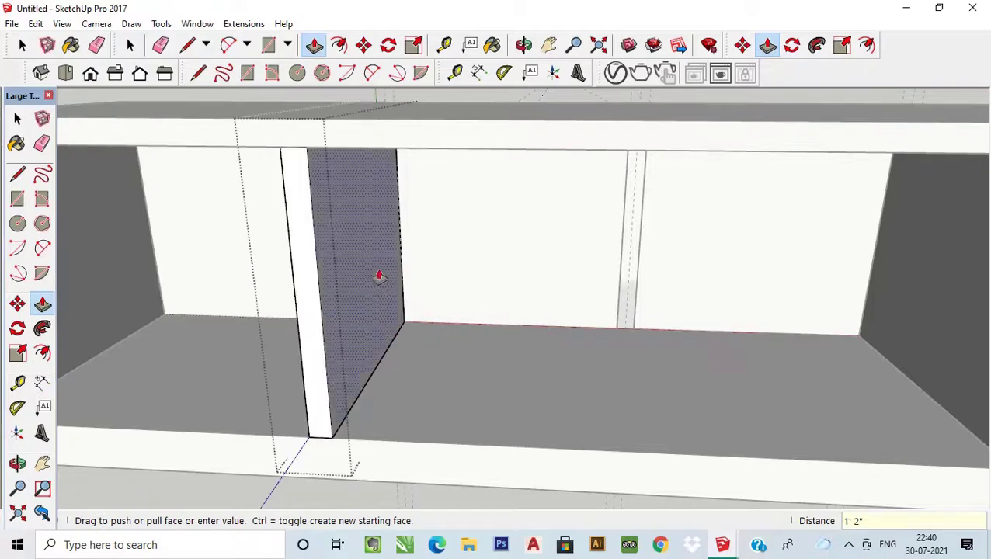
pyautogui.scroll(-5, 378, 276)
pyautogui.moveTo(382, 313); pyautogui.dragTo(387, 310)
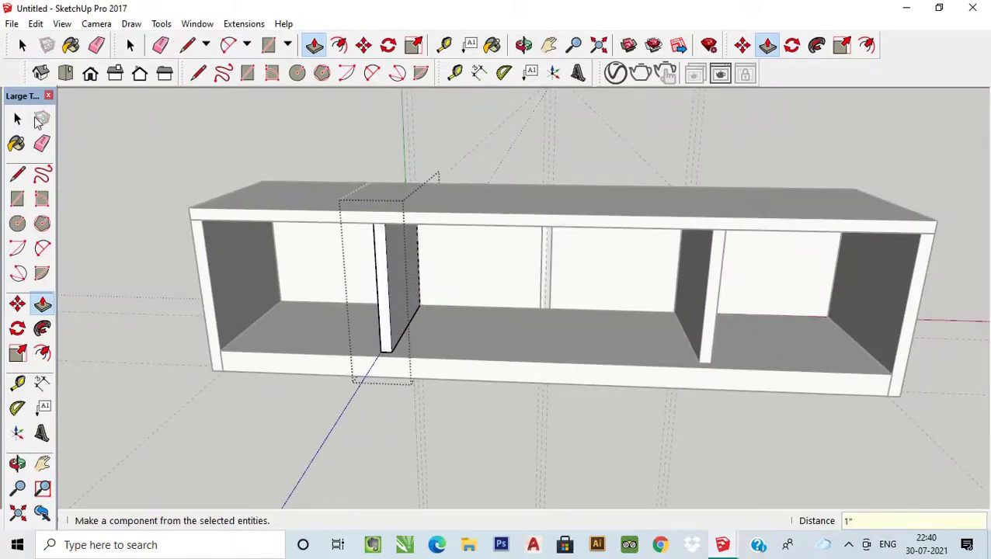
pyautogui.click(17, 118)
pyautogui.moveTo(254, 121)
pyautogui.mouseDown(button='middle')
pyautogui.moveTo(546, 340)
pyautogui.moveTo(580, 221)
pyautogui.moveTo(574, 265)
pyautogui.mouseUp(button='middle')
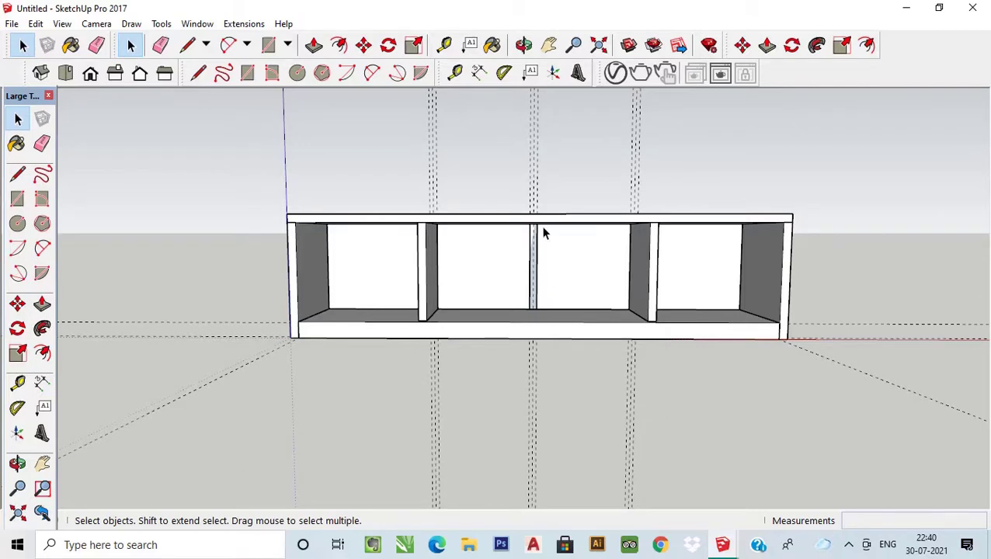
# Select the centre divider's narrow face and start pushing it outward.
pyautogui.scroll(2, 540, 236)
pyautogui.moveTo(540, 237)
pyautogui.mouseDown(button='middle')
pyautogui.moveTo(524, 261)
pyautogui.moveTo(478, 224)
pyautogui.mouseUp(button='middle')
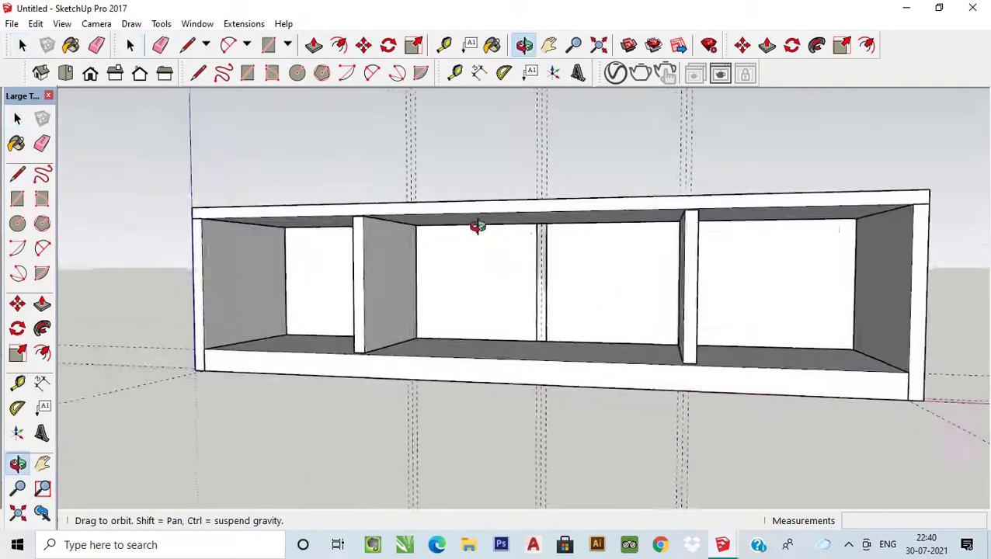
pyautogui.scroll(4, 536, 291)
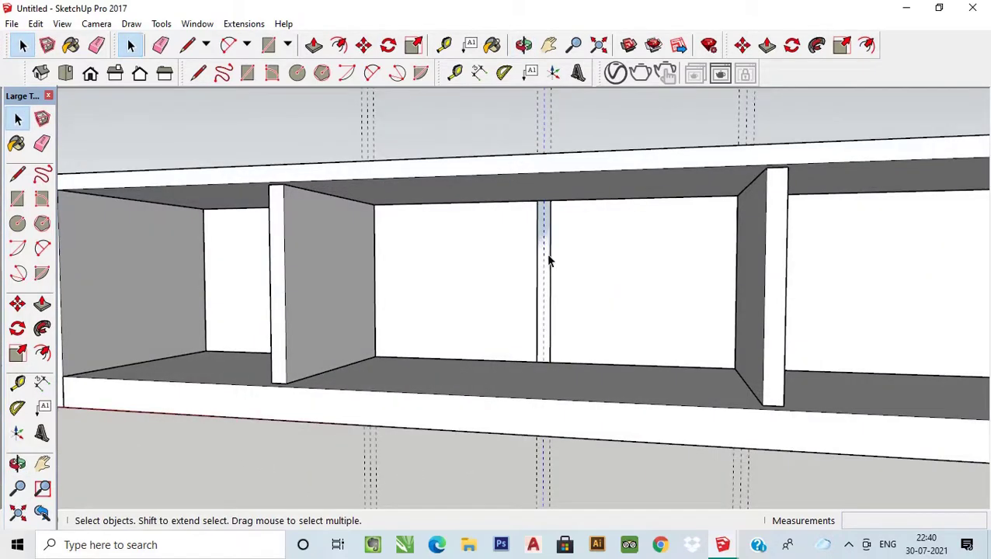
pyautogui.scroll(2, 543, 260)
pyautogui.scroll(-3, 464, 261)
pyautogui.scroll(-4, 528, 280)
pyautogui.moveTo(553, 290)
pyautogui.mouseDown(button='middle')
pyautogui.moveTo(671, 347)
pyautogui.moveTo(539, 308)
pyautogui.mouseUp(button='middle')
pyautogui.scroll(3, 543, 254)
pyautogui.scroll(3, 561, 281)
pyautogui.scroll(2, 540, 286)
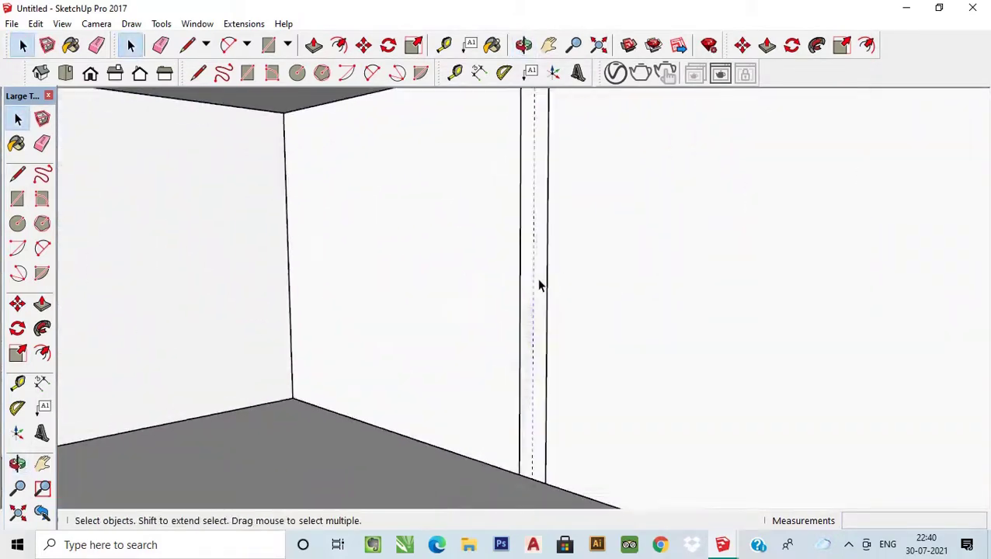
pyautogui.click(540, 286)
pyautogui.click(314, 45)
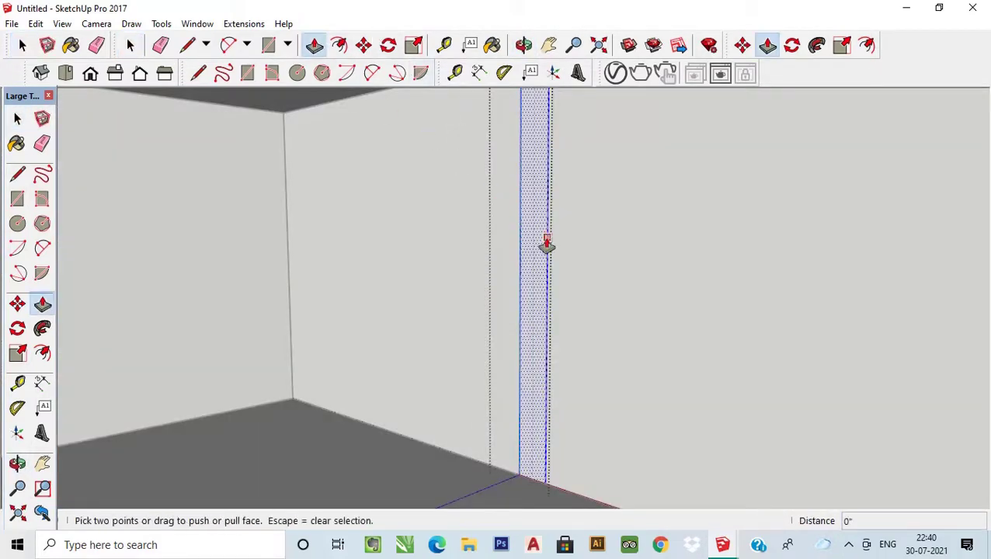
pyautogui.click(547, 244)
pyautogui.scroll(-3, 519, 257)
pyautogui.scroll(-3, 478, 262)
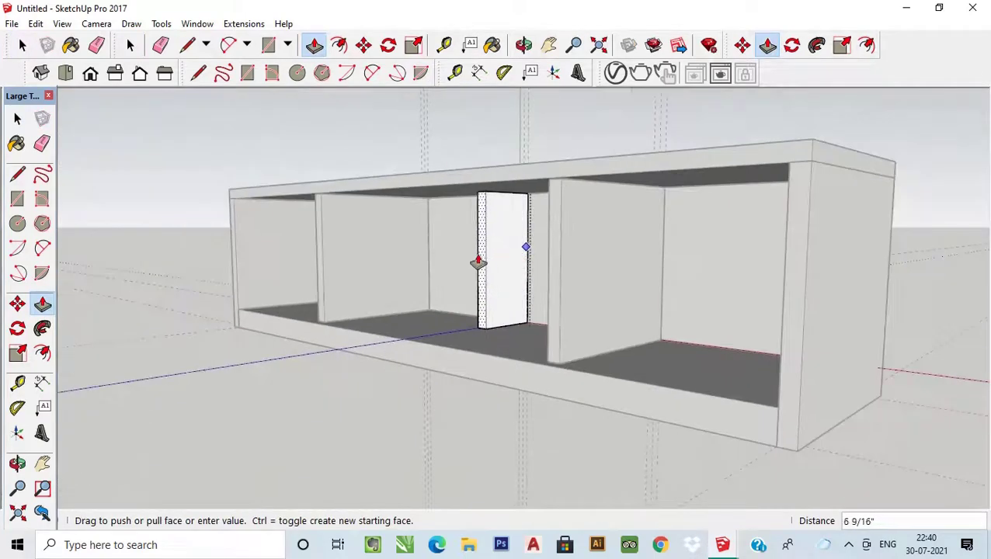
# Pull the centre divider face out 13 inches, flush with the others.
pyautogui.click(426, 260)
pyautogui.scroll(-5, 425, 261)
pyautogui.scroll(3, 498, 267)
pyautogui.scroll(3, 453, 274)
pyautogui.scroll(4, 453, 274)
pyautogui.moveTo(454, 274); pyautogui.dragTo(535, 295, button='middle')
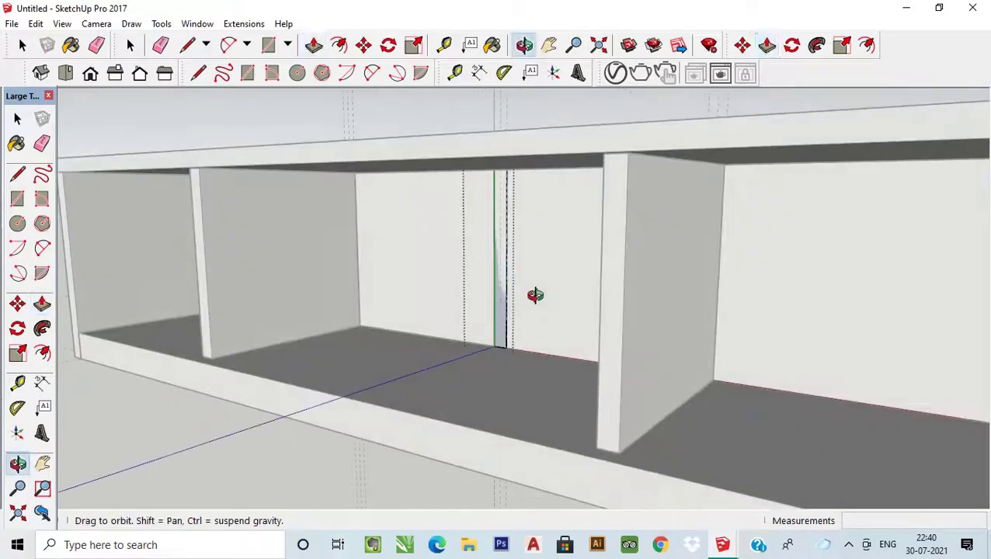
pyautogui.click(505, 295)
pyautogui.write('13')
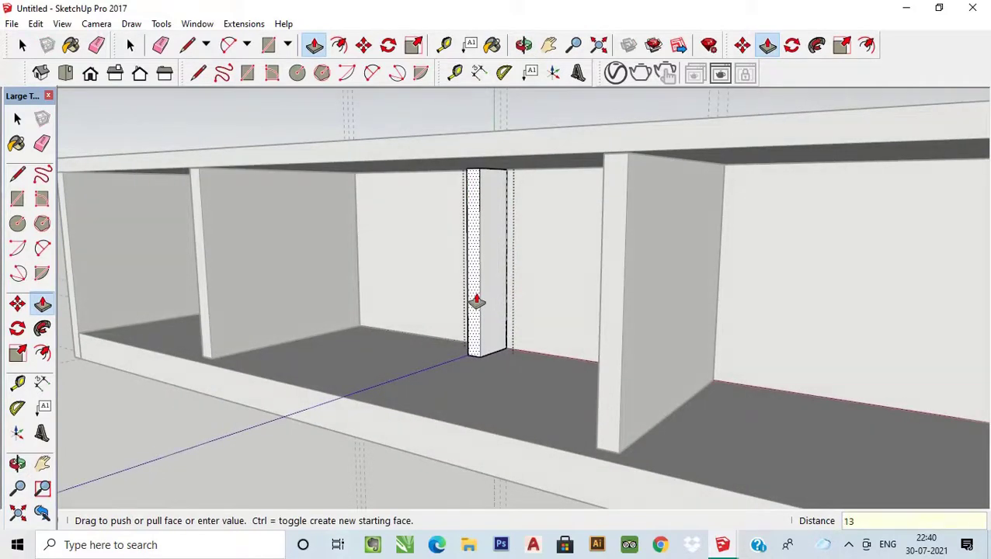
pyautogui.press('Return')
pyautogui.press('space')
pyautogui.scroll(-5, 545, 209)
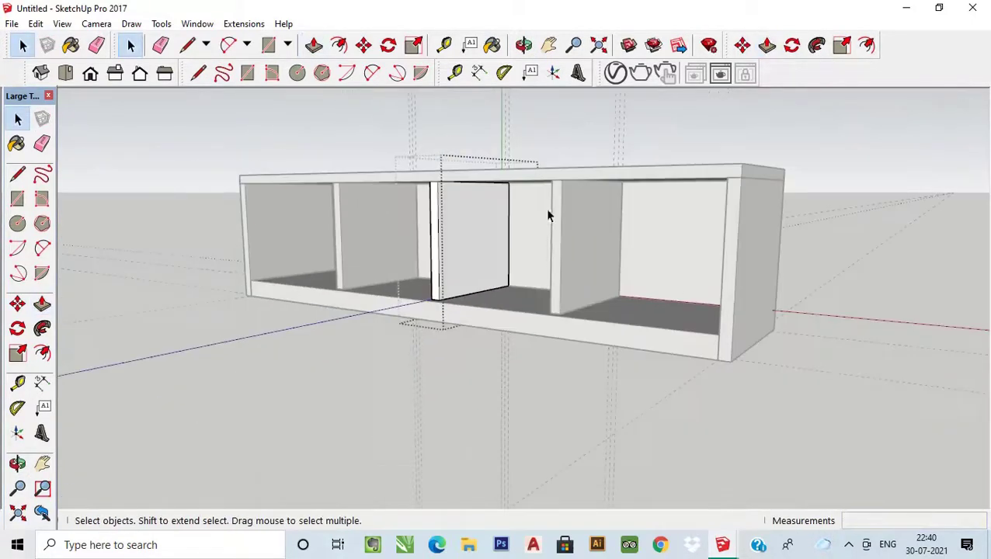
pyautogui.moveTo(545, 208)
pyautogui.mouseDown(button='middle')
pyautogui.moveTo(641, 432)
pyautogui.moveTo(651, 160)
pyautogui.moveTo(399, 232)
pyautogui.moveTo(153, 112)
pyautogui.moveTo(695, 123)
pyautogui.moveTo(529, 269)
pyautogui.moveTo(529, 214)
pyautogui.moveTo(491, 227)
pyautogui.moveTo(381, 230)
pyautogui.moveTo(350, 260)
pyautogui.moveTo(289, 242)
pyautogui.moveTo(359, 269)
pyautogui.mouseUp(button='middle')
# Draw a rectangle across the leftmost compartment's opening and make it a group.
pyautogui.scroll(3, 289, 242)
pyautogui.click(268, 44)
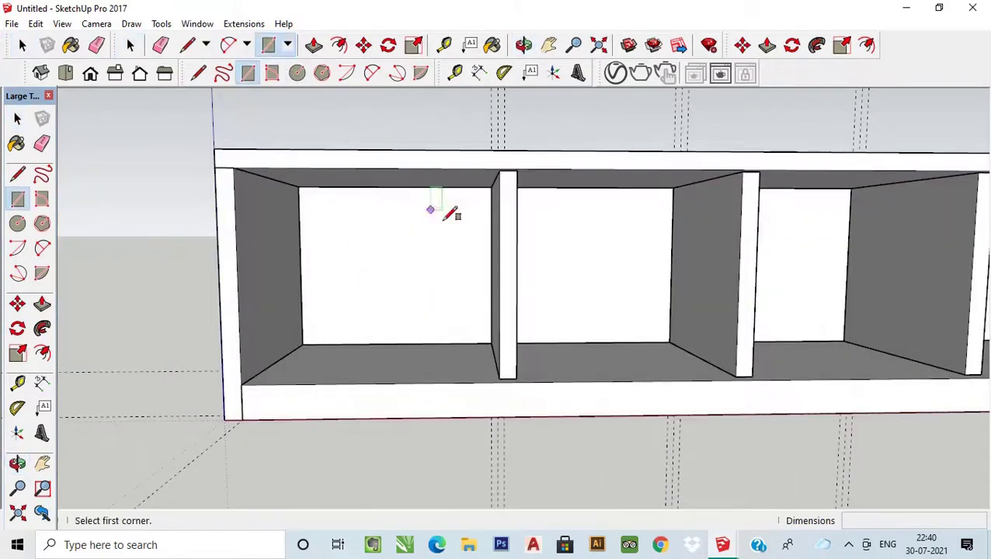
pyautogui.scroll(1, 481, 295)
pyautogui.click(519, 399)
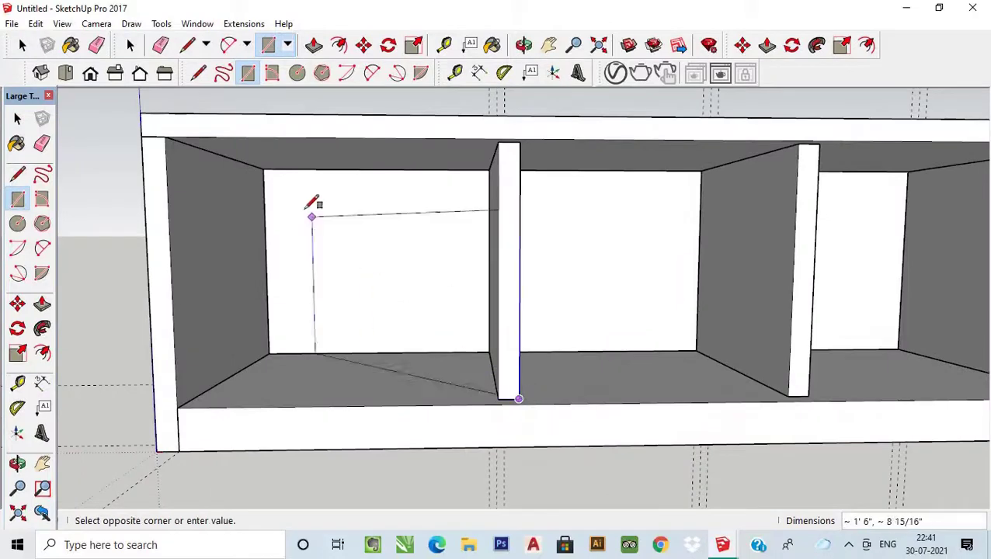
pyautogui.click(178, 138)
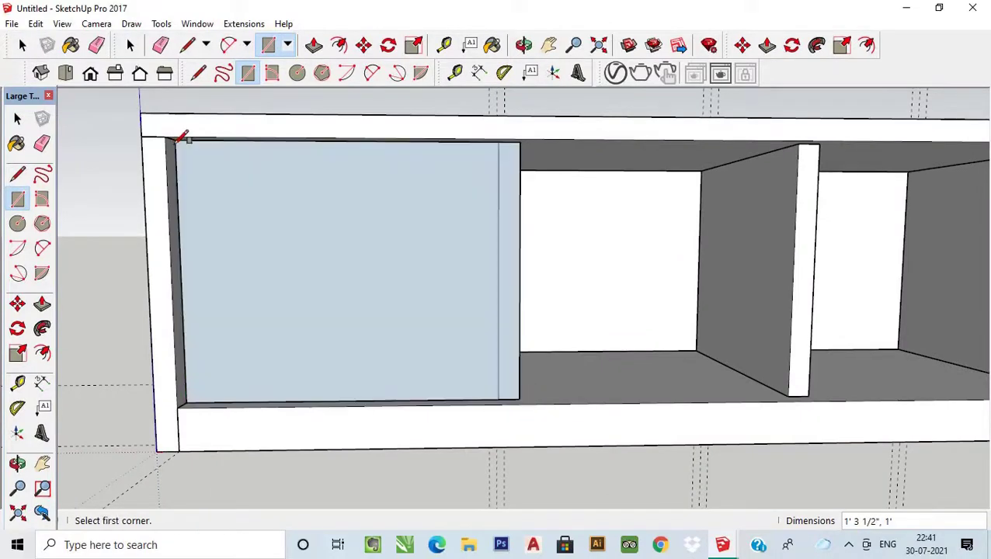
pyautogui.click(23, 47)
pyautogui.click(232, 218)
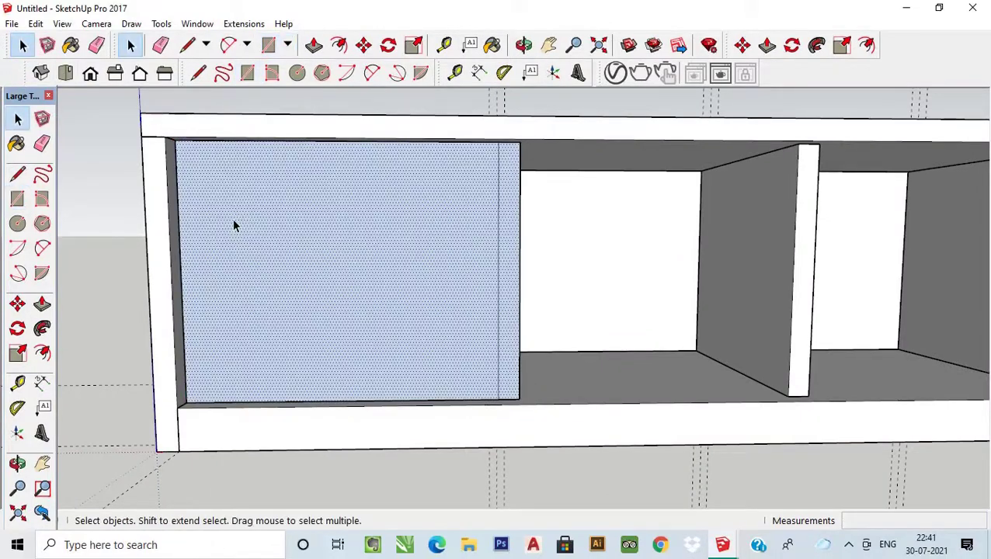
pyautogui.rightClick(232, 218)
pyautogui.click(282, 346)
# Push/Pull the grouped panel to a 1-inch thickness to close the left compartment.
pyautogui.moveTo(313, 346)
pyautogui.mouseDown(button='middle')
pyautogui.moveTo(367, 311)
pyautogui.moveTo(313, 438)
pyautogui.mouseUp(button='middle')
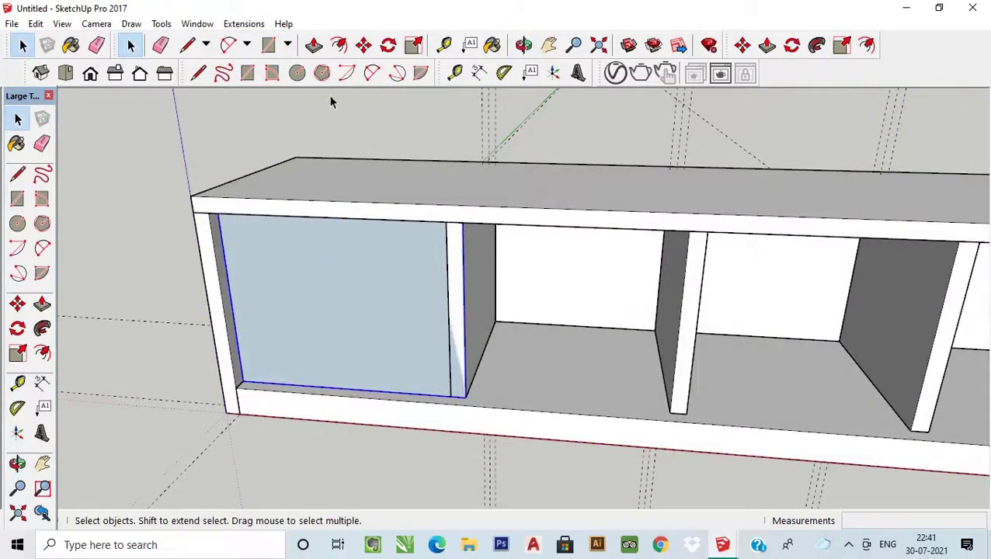
pyautogui.click(314, 45)
pyautogui.click(17, 118)
pyautogui.click(331, 278)
pyautogui.click(314, 45)
pyautogui.click(347, 319)
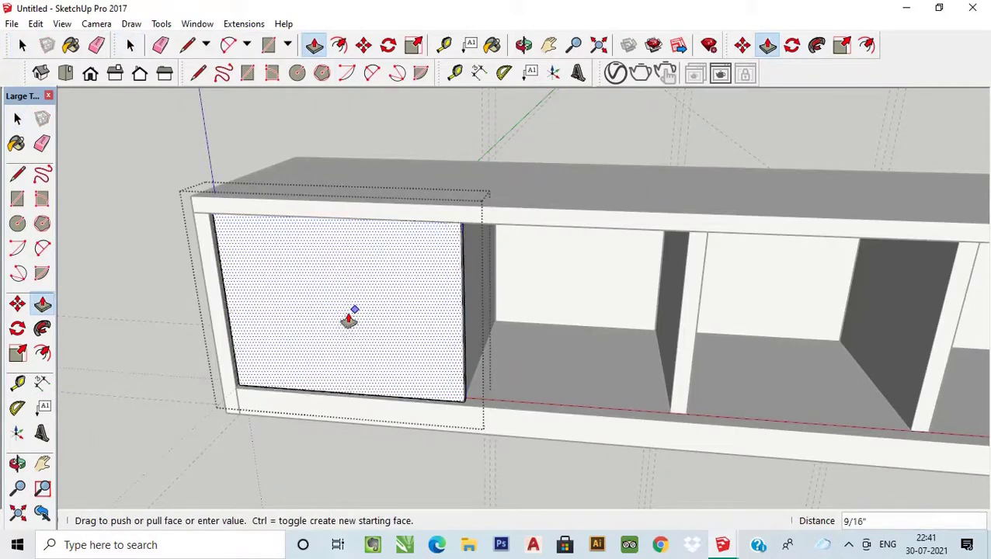
pyautogui.click(347, 318)
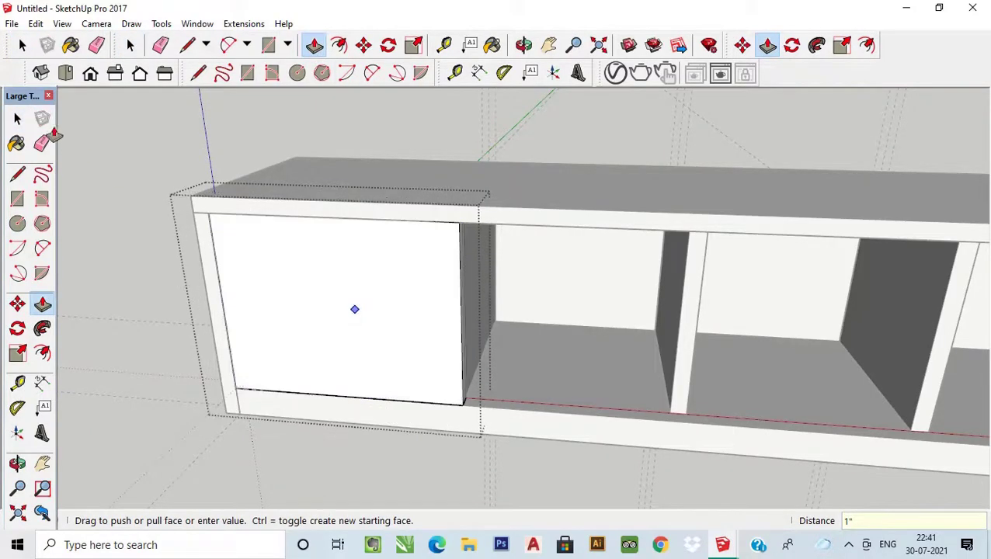
pyautogui.click(17, 118)
pyautogui.moveTo(341, 280)
pyautogui.mouseDown(button='middle')
pyautogui.moveTo(322, 268)
pyautogui.moveTo(688, 397)
pyautogui.moveTo(679, 360)
pyautogui.moveTo(513, 365)
pyautogui.moveTo(852, 358)
pyautogui.mouseUp(button='middle')
# Draw a rectangle covering the rightmost compartment's opening.
pyautogui.scroll(2, 752, 316)
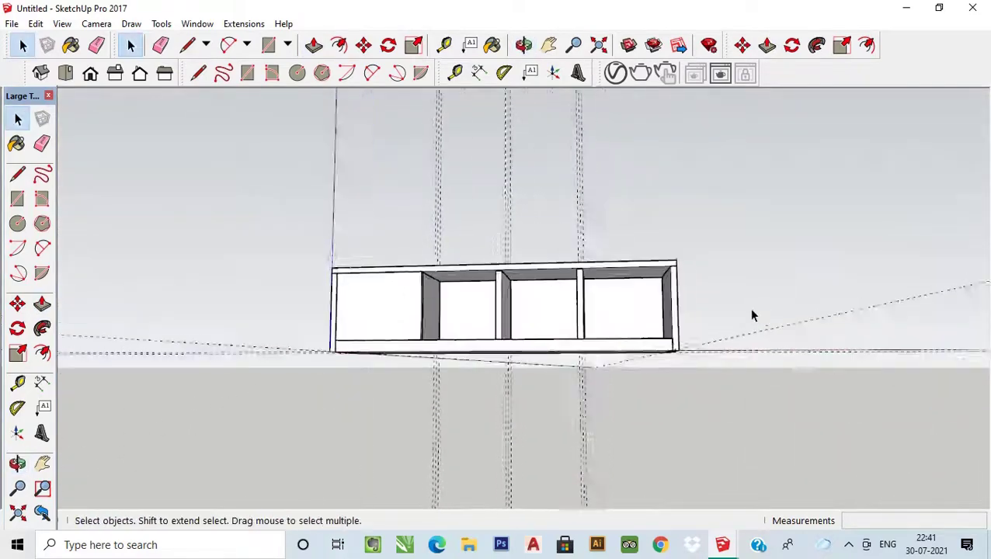
pyautogui.scroll(3, 610, 281)
pyautogui.moveTo(610, 281); pyautogui.dragTo(666, 356, button='middle')
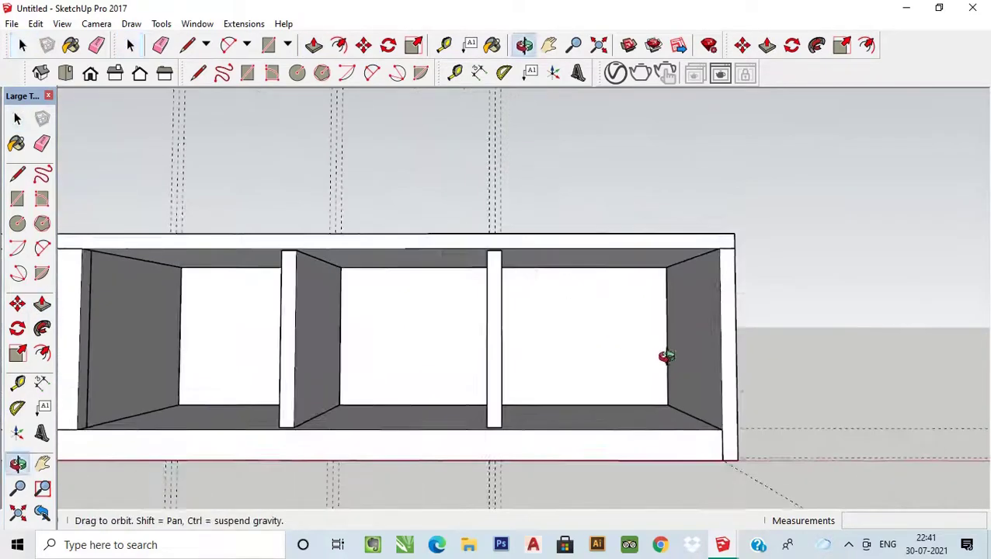
pyautogui.click(247, 72)
pyautogui.scroll(2, 633, 318)
pyautogui.moveTo(633, 318); pyautogui.dragTo(629, 366, button='middle')
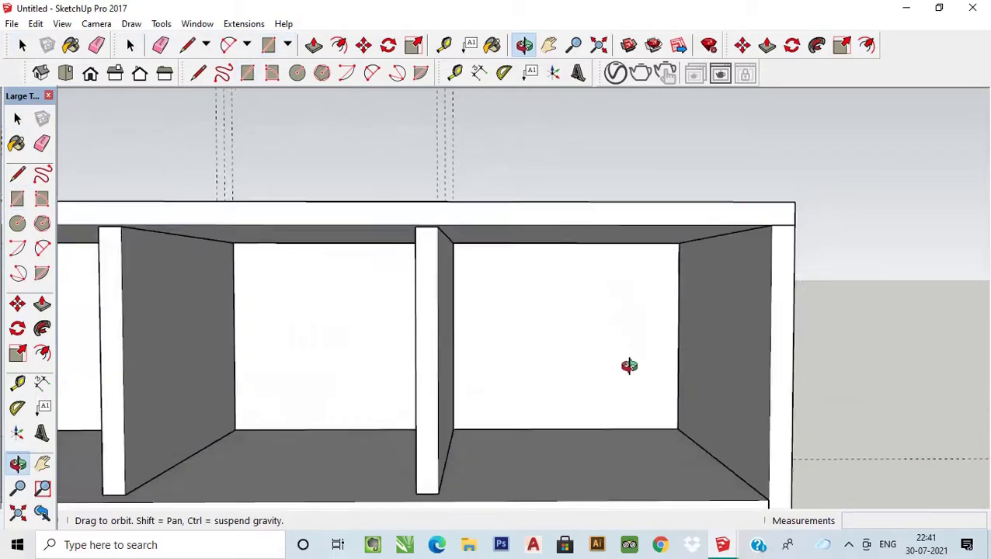
pyautogui.click(415, 227)
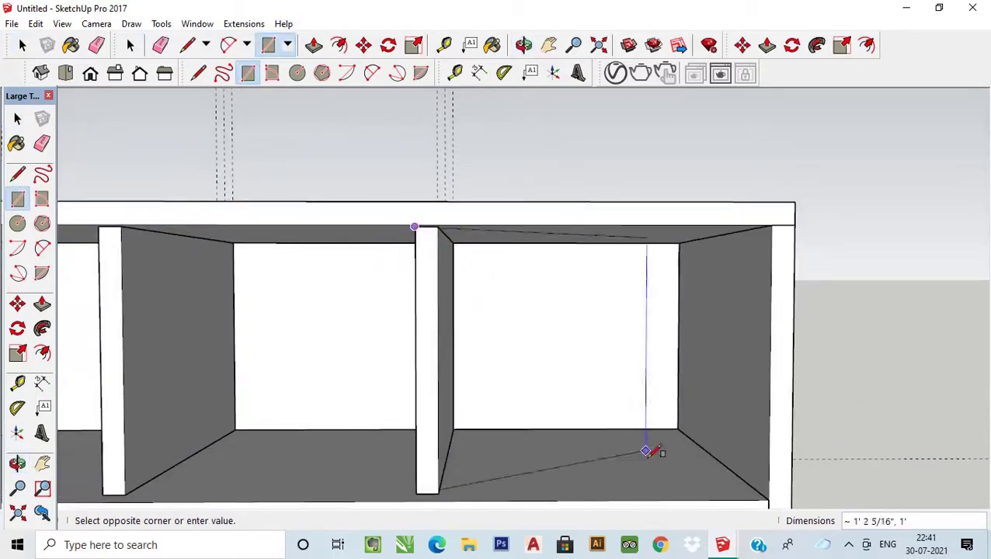
pyautogui.click(768, 495)
pyautogui.scroll(-2, 603, 318)
pyautogui.moveTo(604, 319)
pyautogui.mouseDown(button='middle')
pyautogui.moveTo(730, 444)
pyautogui.moveTo(531, 437)
pyautogui.moveTo(678, 400)
pyautogui.moveTo(692, 355)
pyautogui.mouseUp(button='middle')
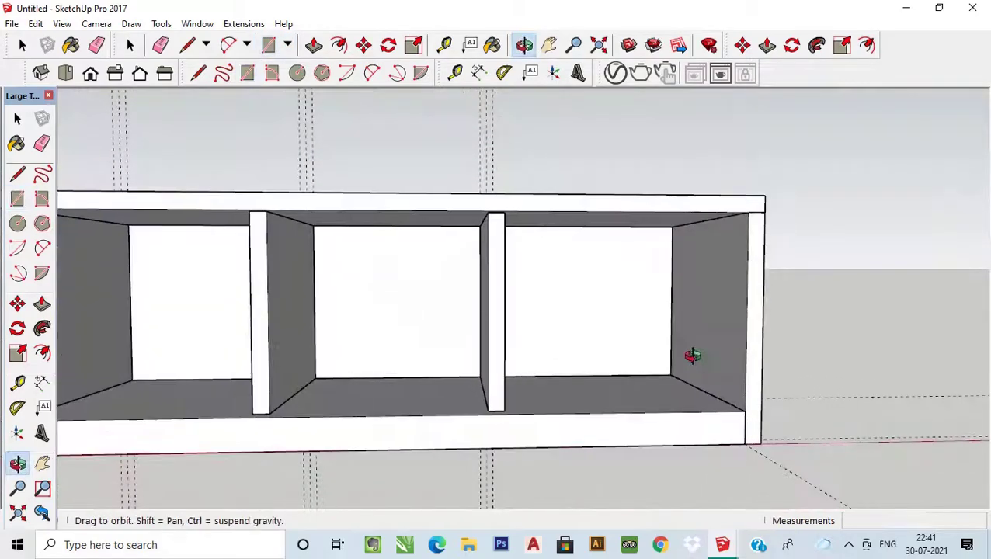
pyautogui.click(489, 211)
pyautogui.scroll(2, 703, 389)
pyautogui.moveTo(703, 389)
pyautogui.mouseDown(button='middle')
pyautogui.moveTo(712, 407)
pyautogui.moveTo(705, 454)
pyautogui.mouseUp(button='middle')
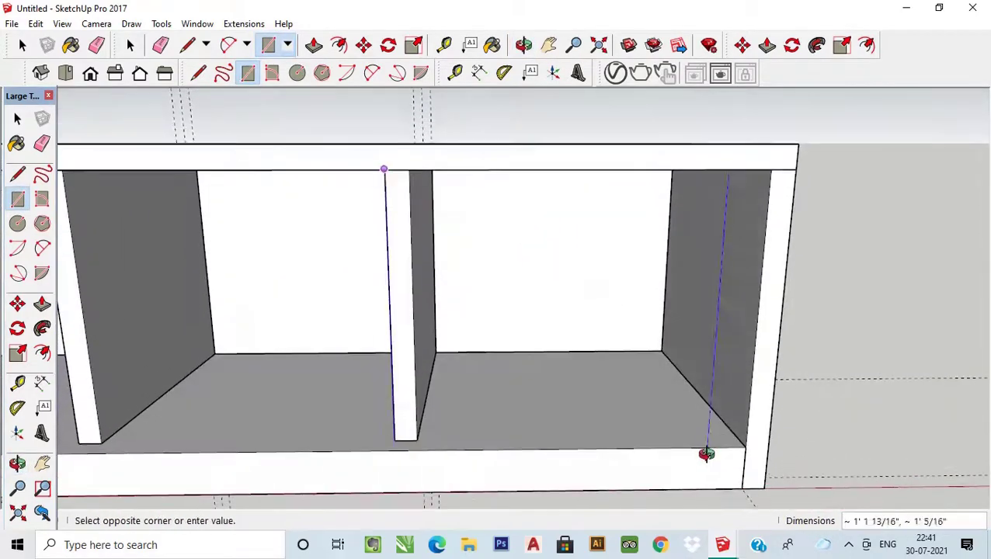
pyautogui.click(739, 427)
pyautogui.scroll(-3, 621, 373)
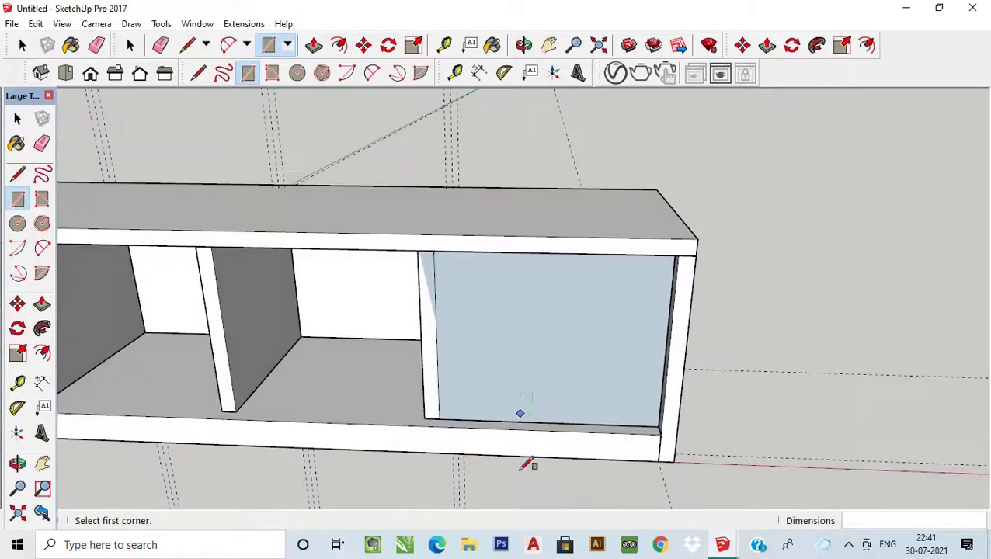
# Make the new rectangle face a group.
pyautogui.click(17, 119)
pyautogui.click(455, 303)
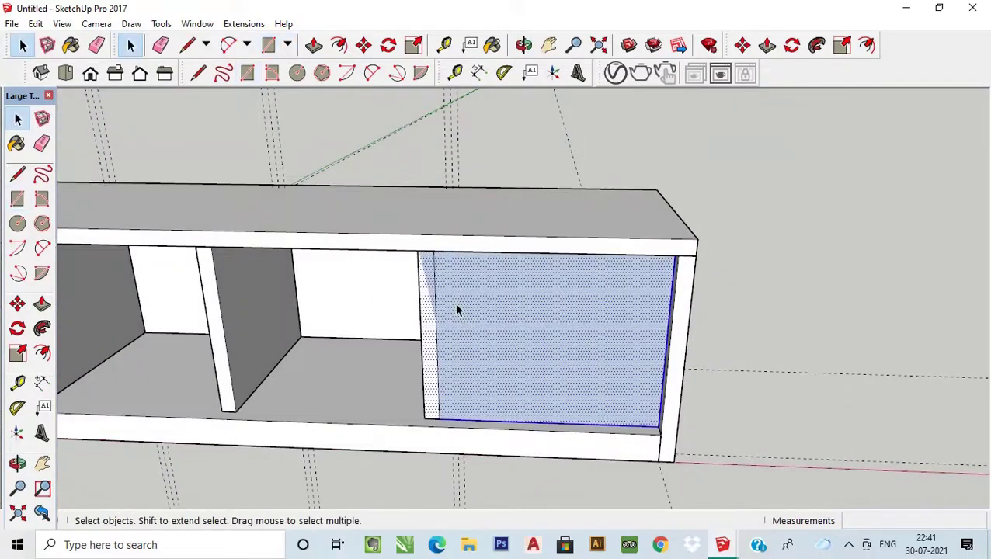
pyautogui.rightClick(454, 303)
pyautogui.click(505, 192)
pyautogui.scroll(-2, 570, 221)
pyautogui.moveTo(570, 221); pyautogui.dragTo(683, 272, button='middle')
# Inside the right door group, Push/Pull the face to a 1/2-inch thickness.
pyautogui.doubleClick(560, 258)
pyautogui.scroll(2, 545, 245)
pyautogui.press('p')
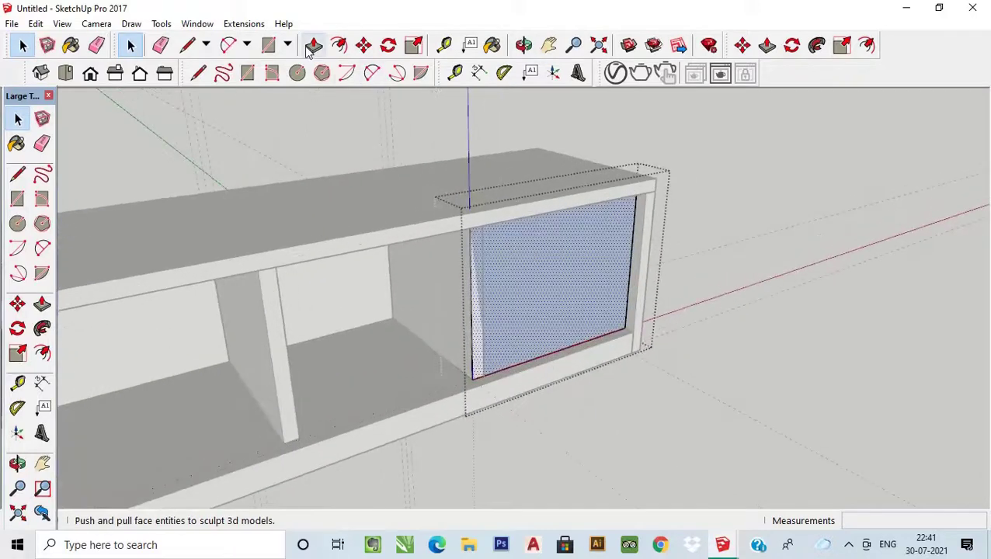
pyautogui.moveTo(515, 244); pyautogui.dragTo(522, 254)
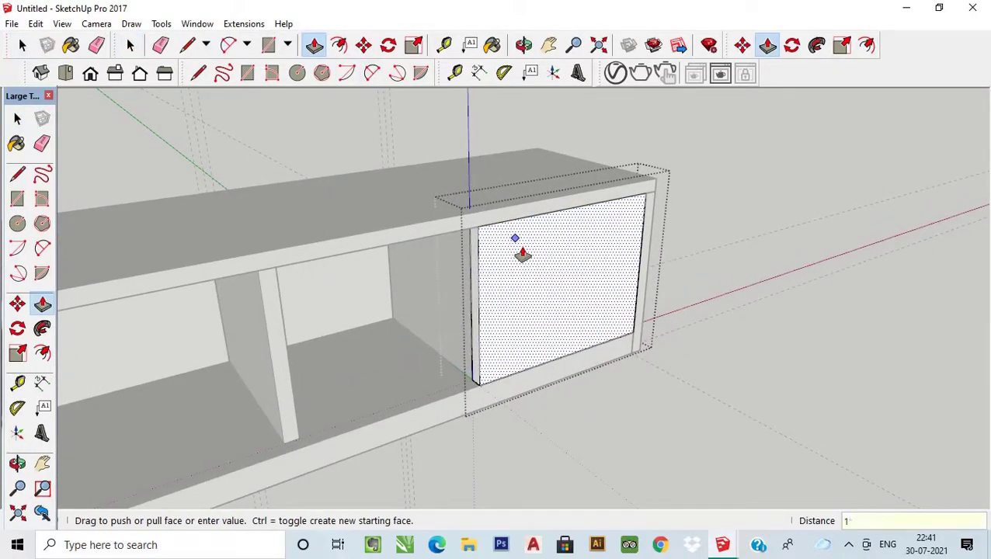
pyautogui.click(522, 255)
pyautogui.scroll(-2, 523, 255)
pyautogui.moveTo(522, 254)
pyautogui.mouseDown(button='middle')
pyautogui.moveTo(464, 321)
pyautogui.moveTo(558, 305)
pyautogui.mouseUp(button='middle')
pyautogui.scroll(2, 557, 306)
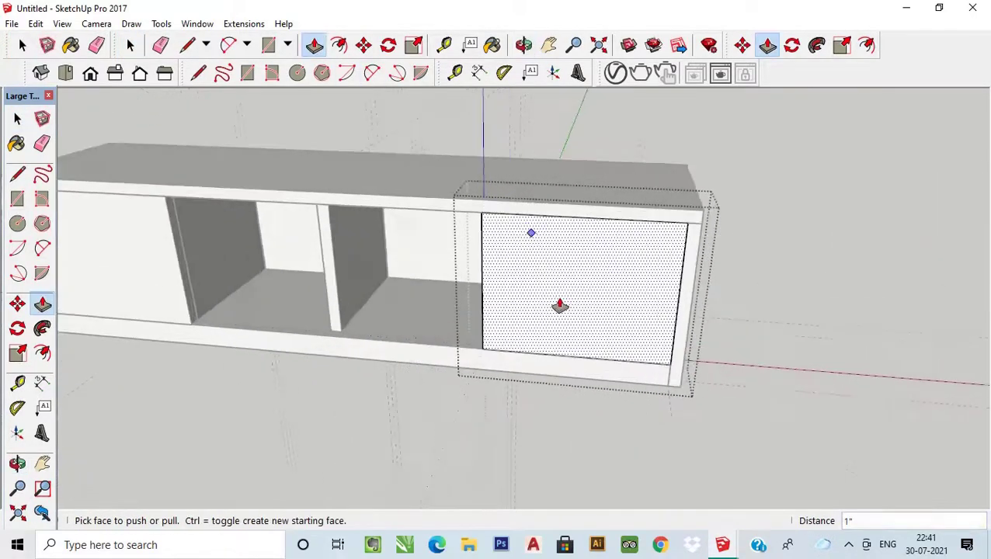
pyautogui.moveTo(557, 305); pyautogui.dragTo(559, 277)
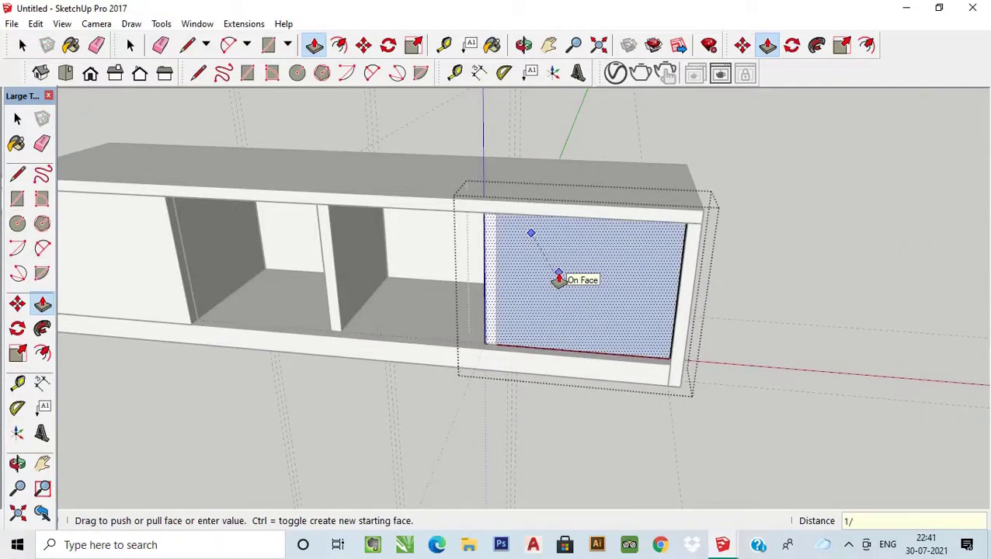
pyautogui.click(559, 277)
pyautogui.press('space')
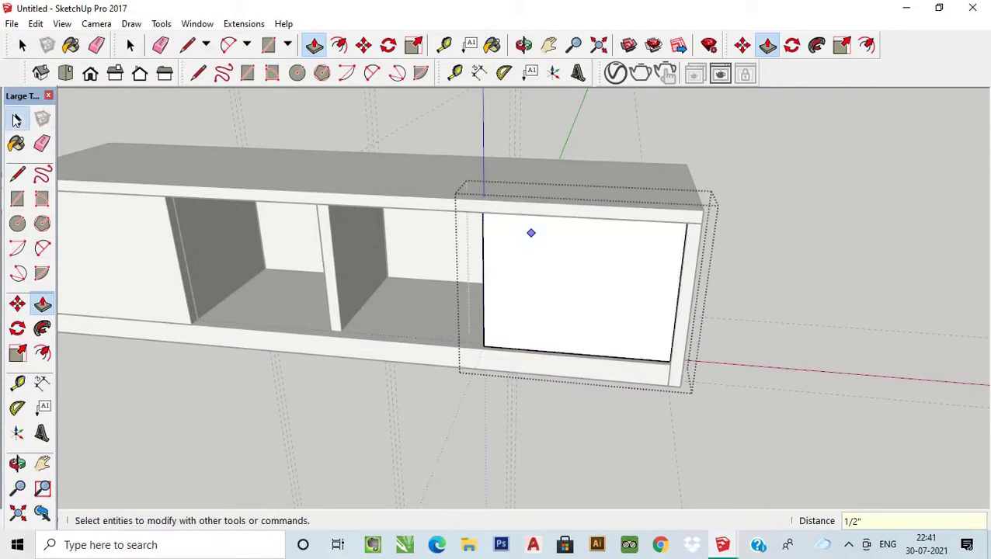
pyautogui.scroll(-1, 251, 306)
pyautogui.scroll(3, 148, 244)
pyautogui.doubleClick(166, 236)
# Push/Pull the left door face to the same 1/2-inch thickness as the right door.
pyautogui.click(167, 237)
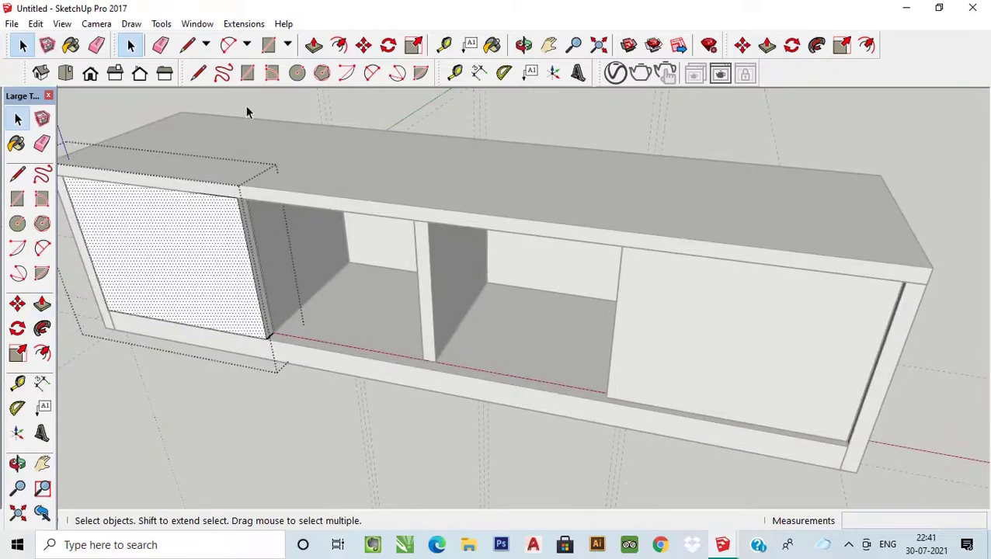
pyautogui.click(313, 45)
pyautogui.moveTo(194, 242); pyautogui.dragTo(200, 244)
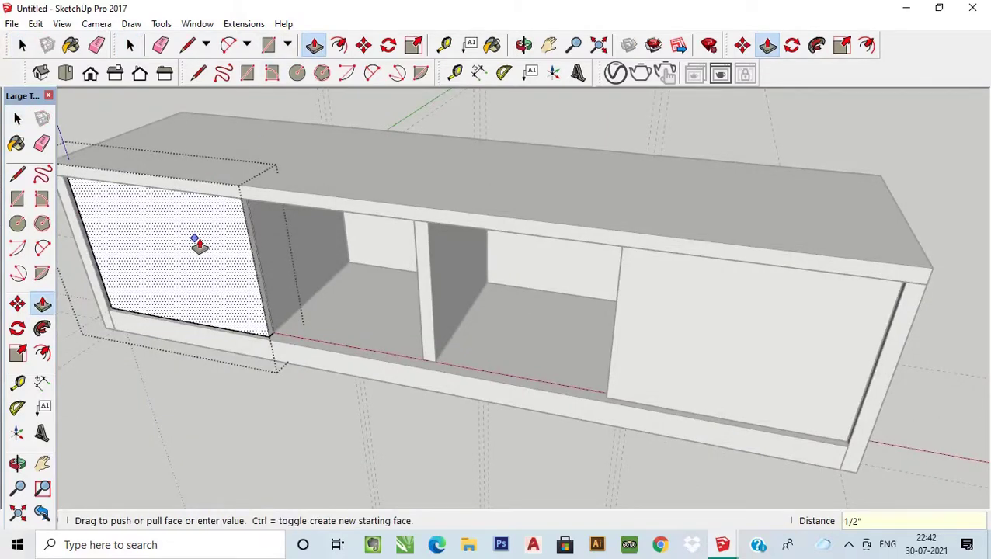
pyautogui.click(384, 377)
pyautogui.scroll(-2, 357, 357)
# Erase the dashed construction guide lines from the cabinet.
pyautogui.click(17, 118)
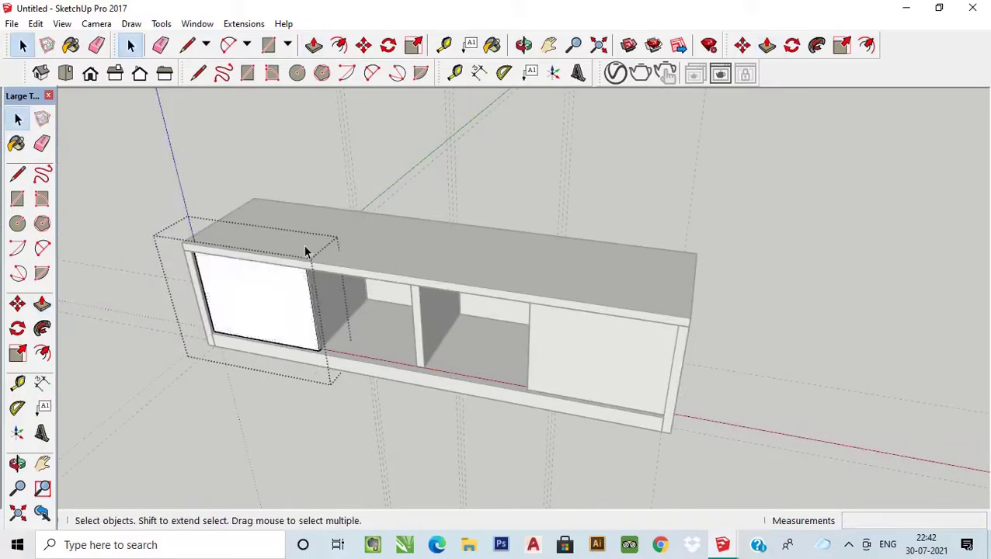
pyautogui.moveTo(305, 250)
pyautogui.mouseDown(button='middle')
pyautogui.moveTo(722, 359)
pyautogui.moveTo(527, 338)
pyautogui.mouseUp(button='middle')
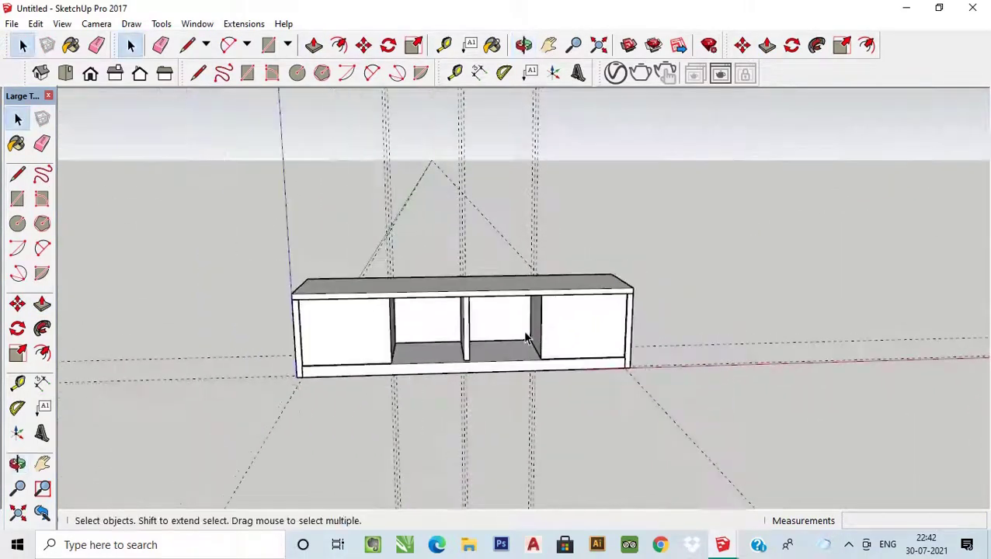
pyautogui.scroll(-2, 527, 338)
pyautogui.moveTo(559, 282); pyautogui.dragTo(508, 215, button='middle')
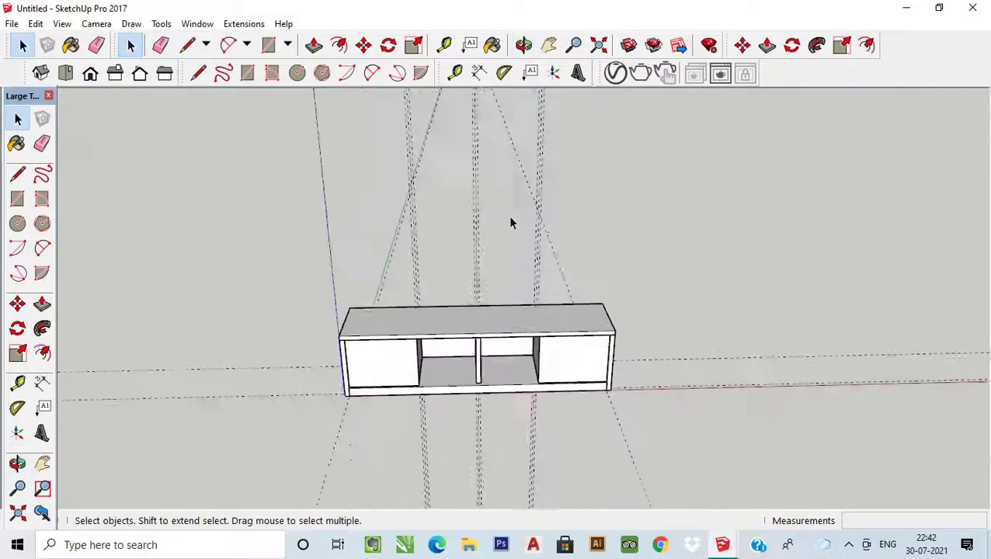
pyautogui.click(170, 46)
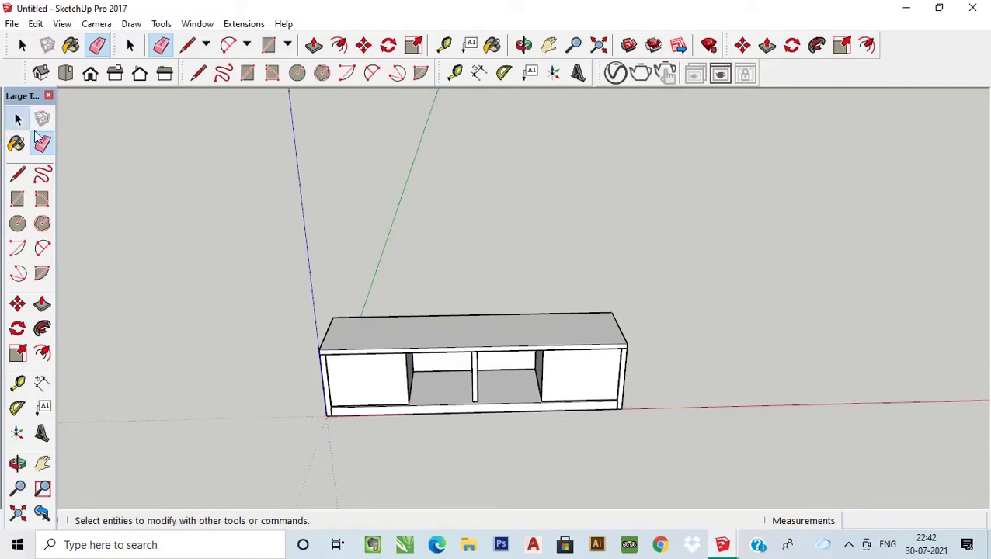
pyautogui.click(17, 118)
pyautogui.scroll(-1, 436, 230)
pyautogui.scroll(2, 370, 309)
pyautogui.moveTo(369, 309)
pyautogui.mouseDown(button='middle')
pyautogui.moveTo(387, 369)
pyautogui.moveTo(396, 327)
pyautogui.moveTo(433, 435)
pyautogui.mouseUp(button='middle')
pyautogui.scroll(1, 456, 442)
pyautogui.scroll(-2, 417, 329)
pyautogui.scroll(-2, 385, 261)
pyautogui.moveTo(385, 261); pyautogui.dragTo(347, 411, button='middle')
# From a top view, place a first guide offset from the cabinet top's left edge.
pyautogui.scroll(2, 371, 285)
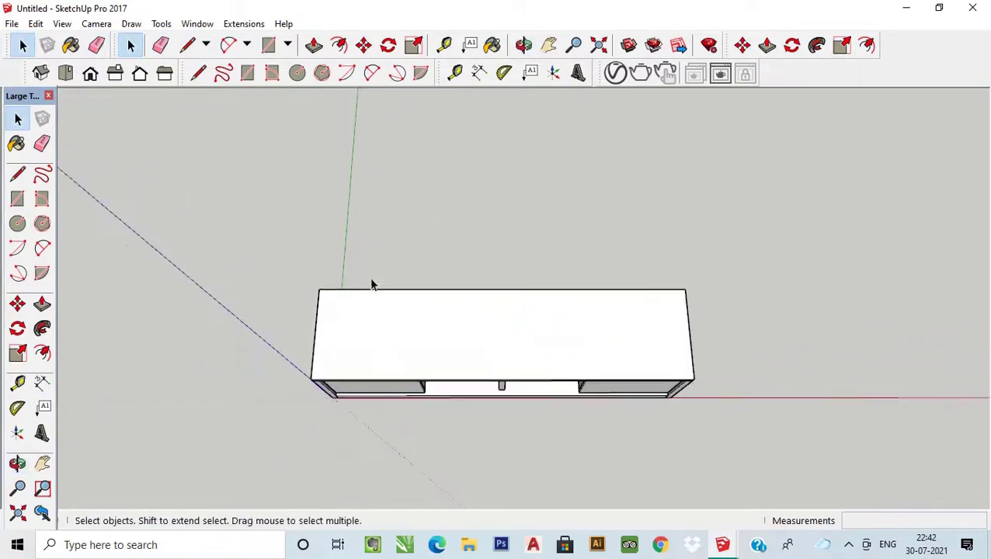
pyautogui.moveTo(371, 285); pyautogui.dragTo(381, 361, button='middle')
pyautogui.scroll(1, 378, 341)
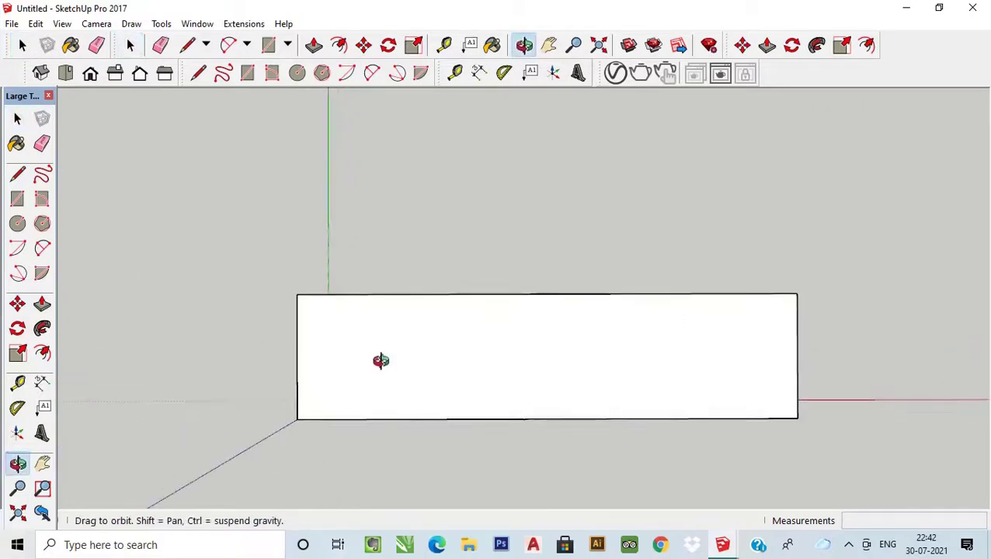
pyautogui.scroll(-1, 345, 380)
pyautogui.click(455, 74)
pyautogui.scroll(1, 380, 353)
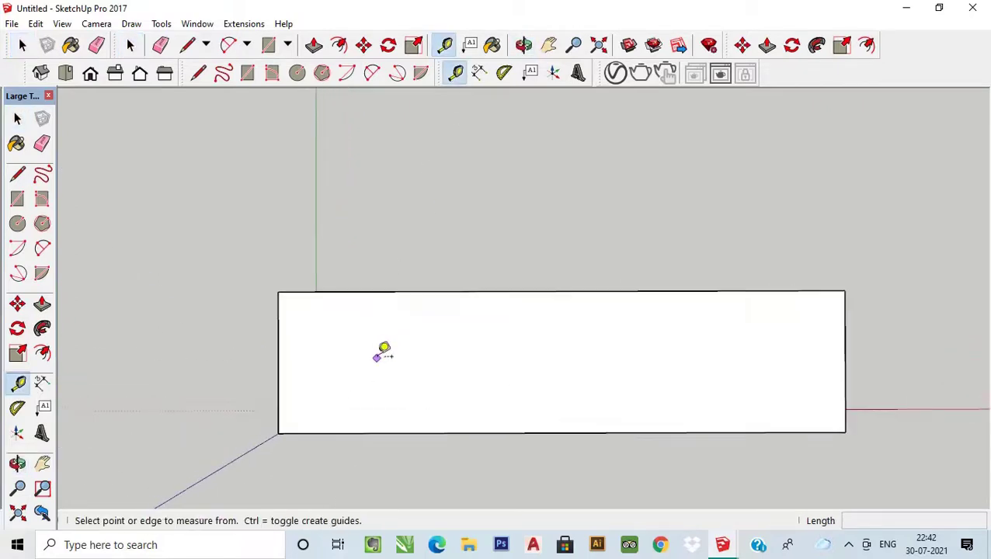
pyautogui.click(278, 341)
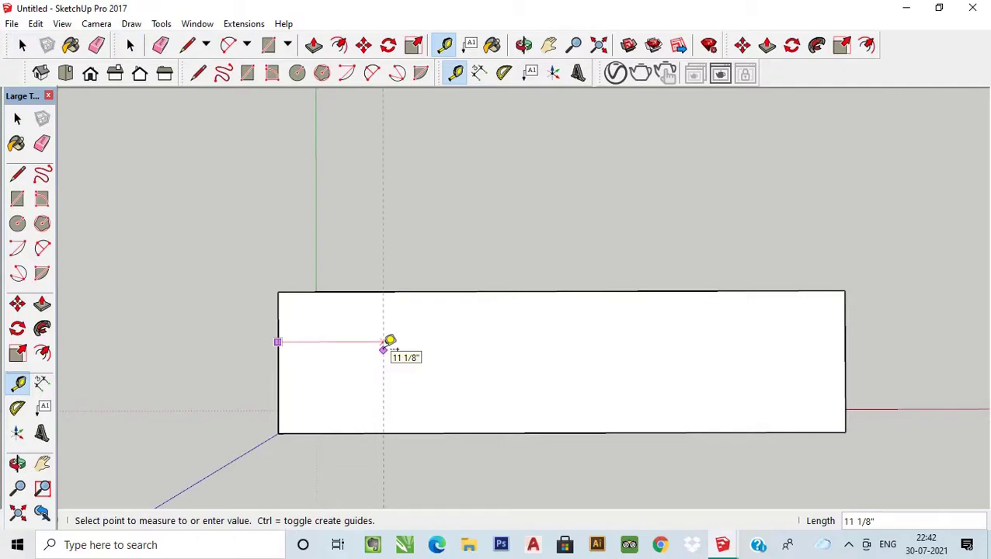
pyautogui.press('Return')
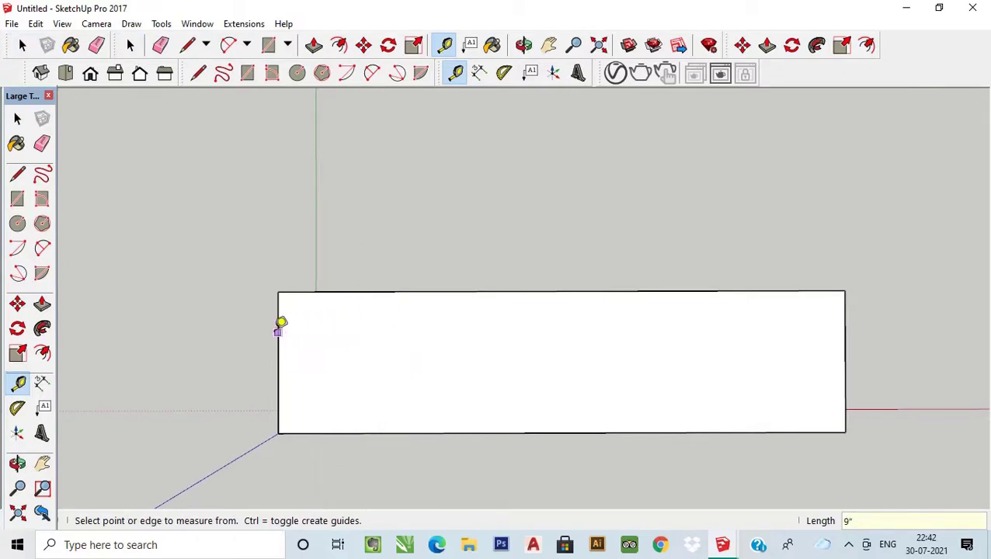
pyautogui.press('space')
# Add guides 1'2" from the left end and 1" inside the top's long edge.
pyautogui.click(456, 72)
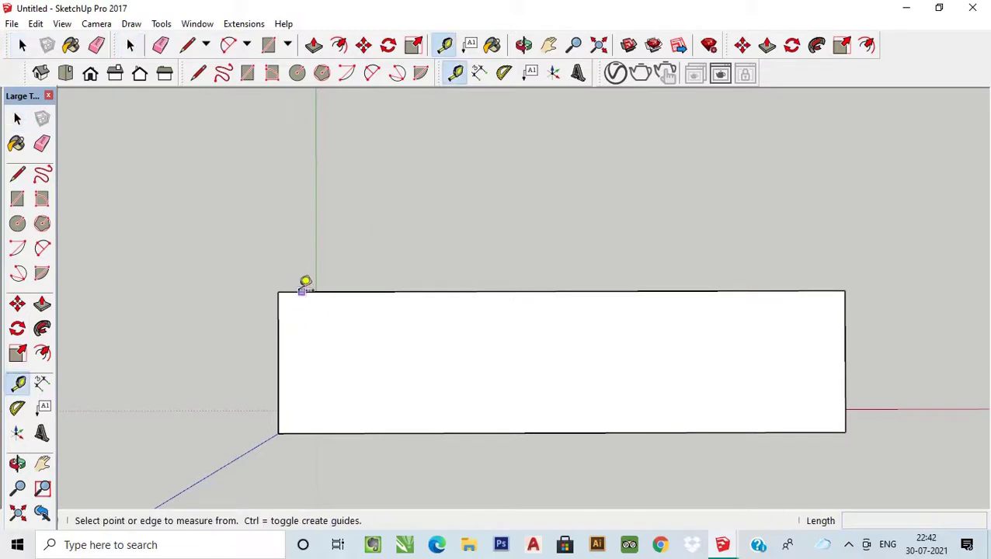
pyautogui.click(278, 327)
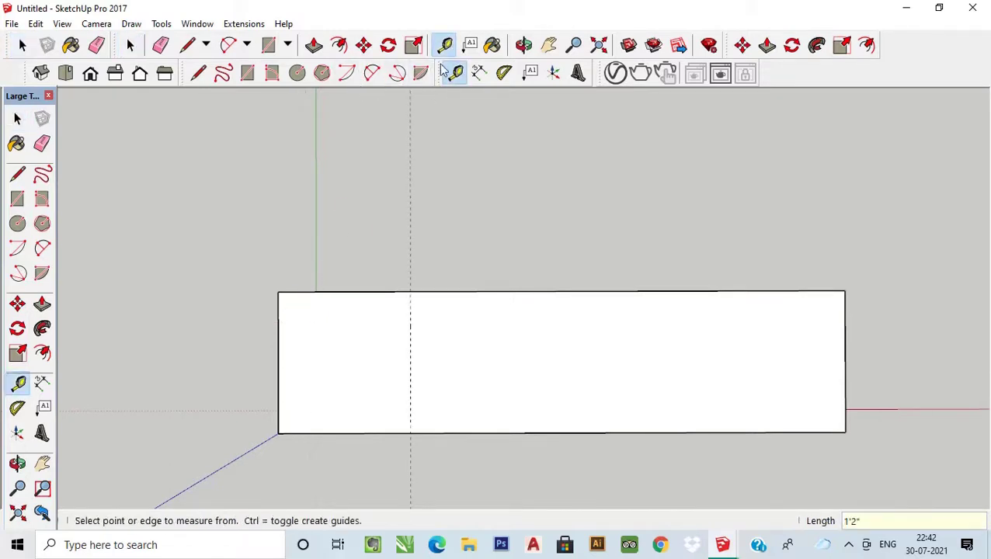
pyautogui.click(356, 291)
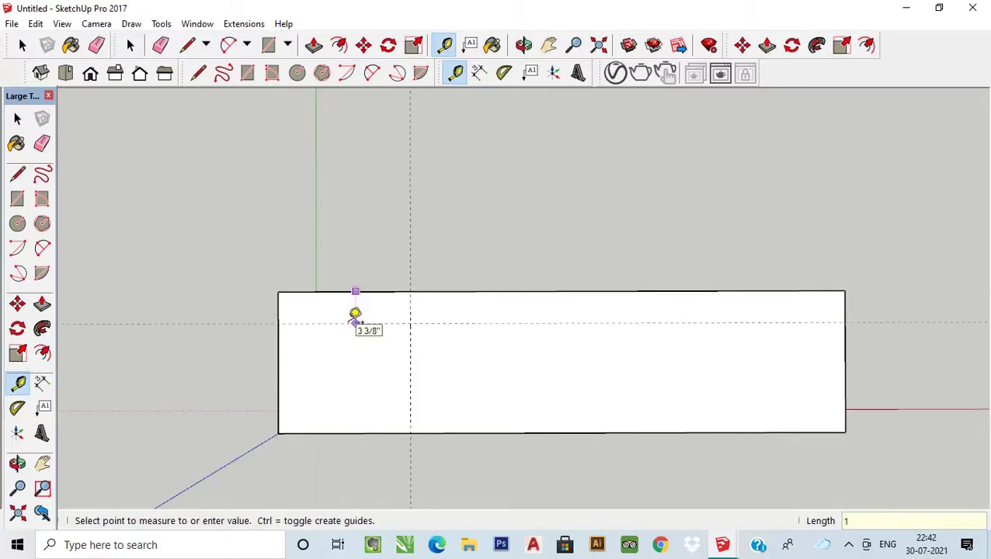
pyautogui.write('"')
pyautogui.click(278, 334)
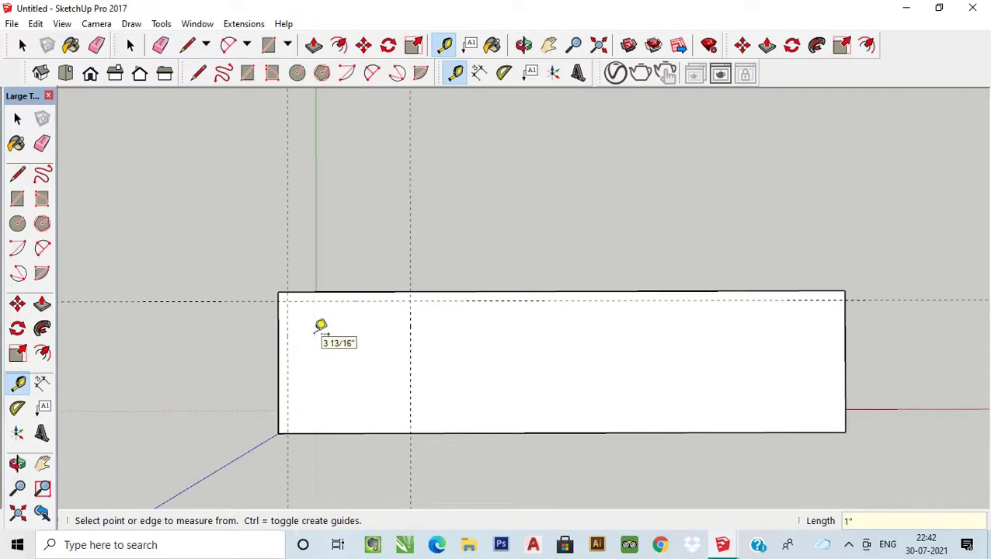
pyautogui.press('space')
pyautogui.scroll(-3, 368, 285)
pyautogui.moveTo(368, 285)
pyautogui.mouseDown(button='middle')
pyautogui.moveTo(407, 212)
pyautogui.moveTo(373, 196)
pyautogui.mouseUp(button='middle')
pyautogui.scroll(3, 373, 195)
pyautogui.scroll(2, 374, 196)
pyautogui.moveTo(387, 272); pyautogui.dragTo(394, 285, button='middle')
pyautogui.scroll(-2, 340, 230)
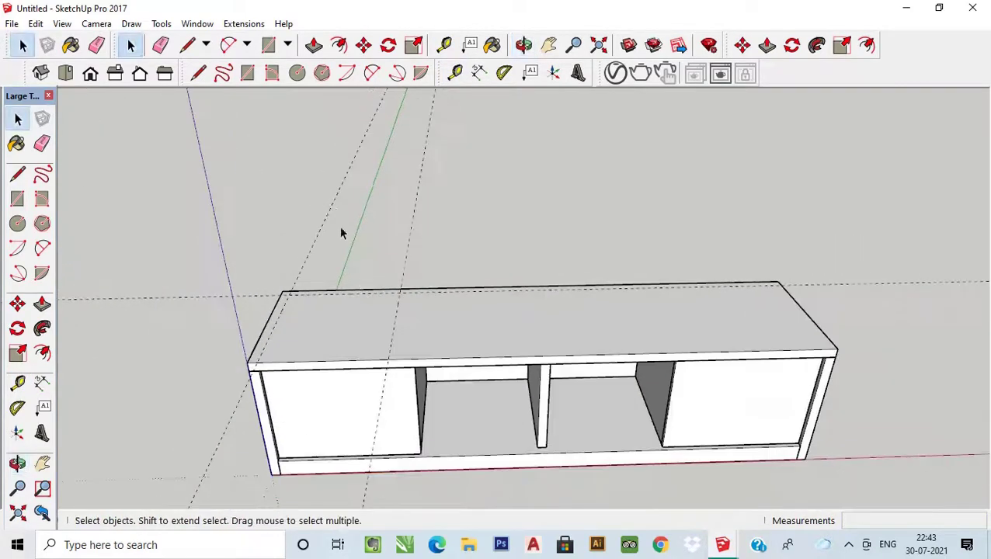
pyautogui.scroll(2, 340, 230)
pyautogui.moveTo(340, 230); pyautogui.dragTo(331, 375, button='middle')
pyautogui.scroll(3, 305, 247)
# Draw a 1'2" by 1" rectangle at the cabinet top's left corner.
pyautogui.press('r')
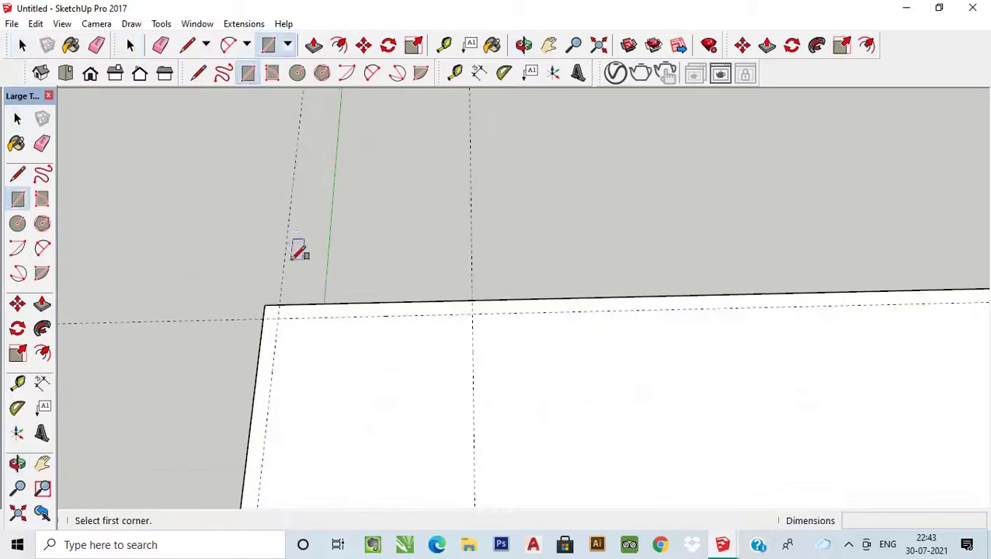
pyautogui.moveTo(273, 321); pyautogui.dragTo(294, 379, button='middle')
pyautogui.scroll(1, 287, 388)
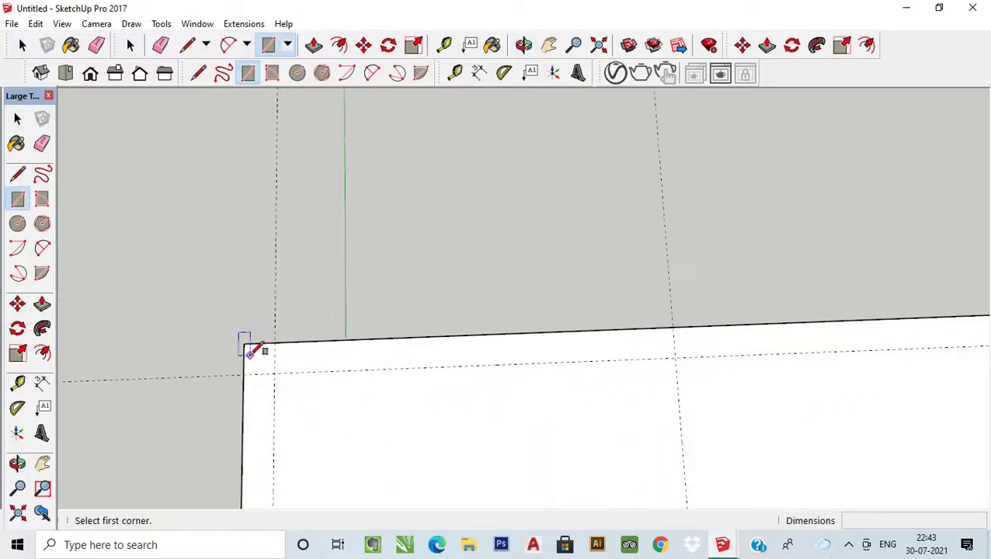
pyautogui.click(243, 342)
pyautogui.click(675, 357)
pyautogui.press('space')
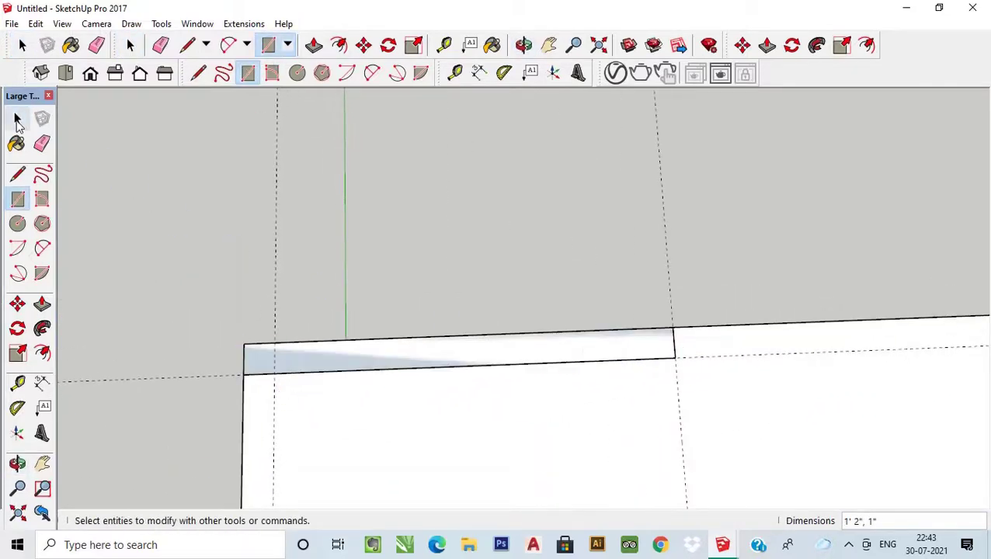
pyautogui.scroll(-1, 368, 238)
pyautogui.scroll(1, 365, 340)
# Pull the strip up 3'9" (45) into a tall upright panel.
pyautogui.click(365, 339)
pyautogui.scroll(-1, 370, 367)
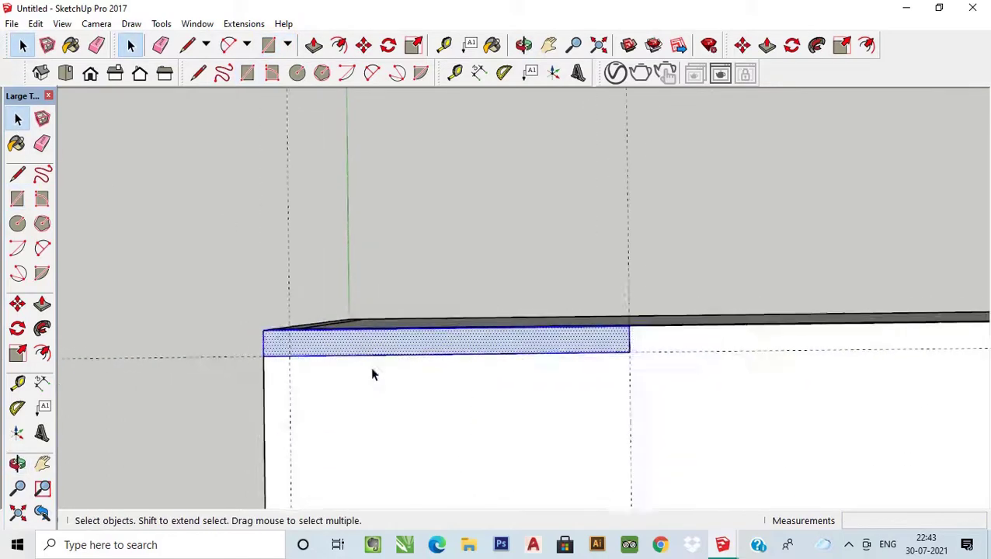
pyautogui.moveTo(370, 366)
pyautogui.mouseDown(button='middle')
pyautogui.moveTo(336, 256)
pyautogui.moveTo(353, 206)
pyautogui.moveTo(335, 114)
pyautogui.mouseUp(button='middle')
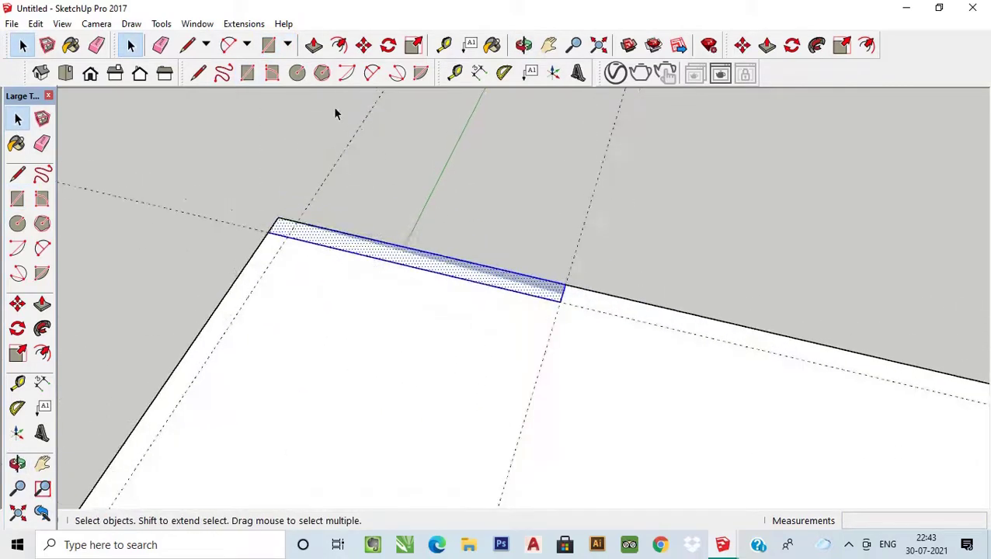
pyautogui.click(315, 47)
pyautogui.moveTo(403, 256); pyautogui.dragTo(402, 170)
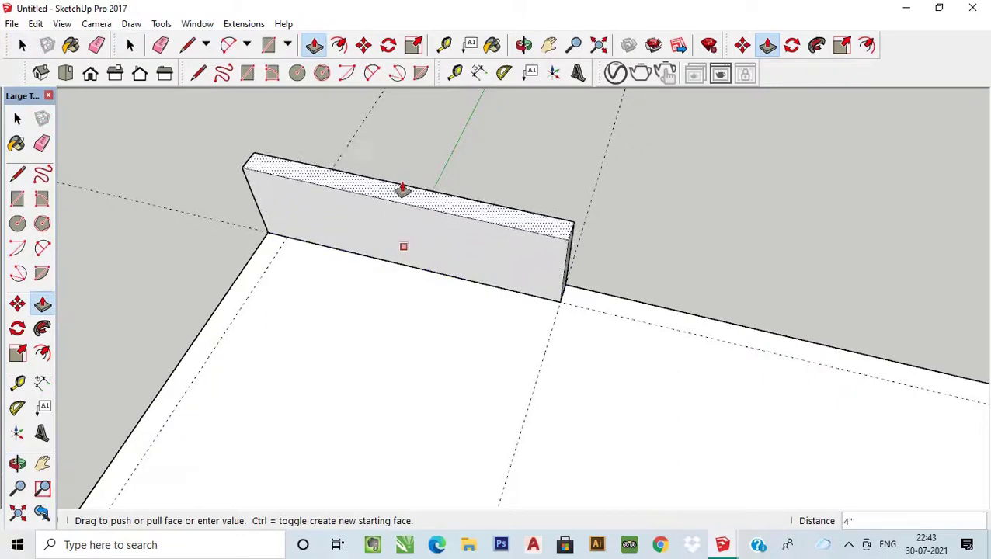
pyautogui.write("3' 9")
pyautogui.press('Return')
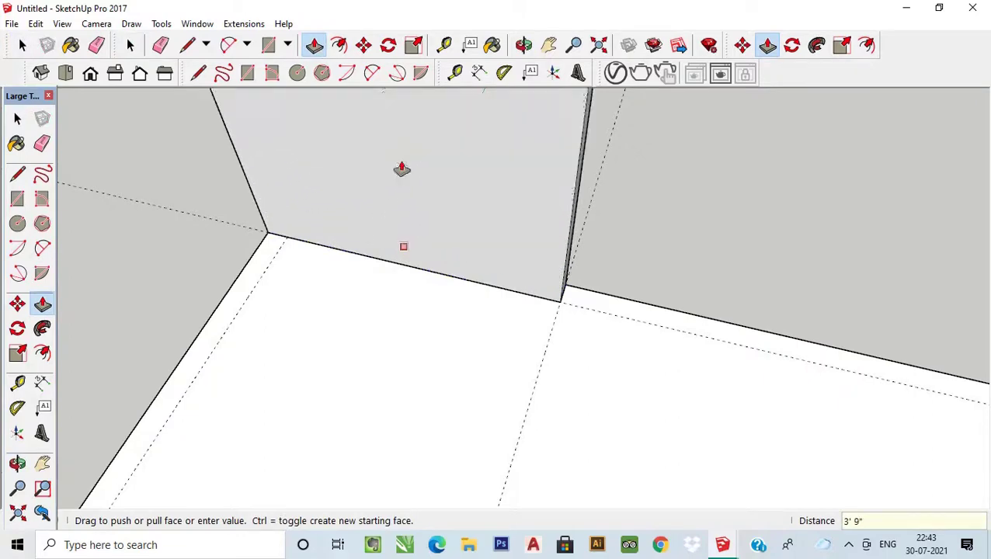
pyautogui.scroll(-3, 546, 321)
pyautogui.scroll(-2, 458, 350)
pyautogui.scroll(-2, 456, 358)
pyautogui.scroll(-2, 457, 358)
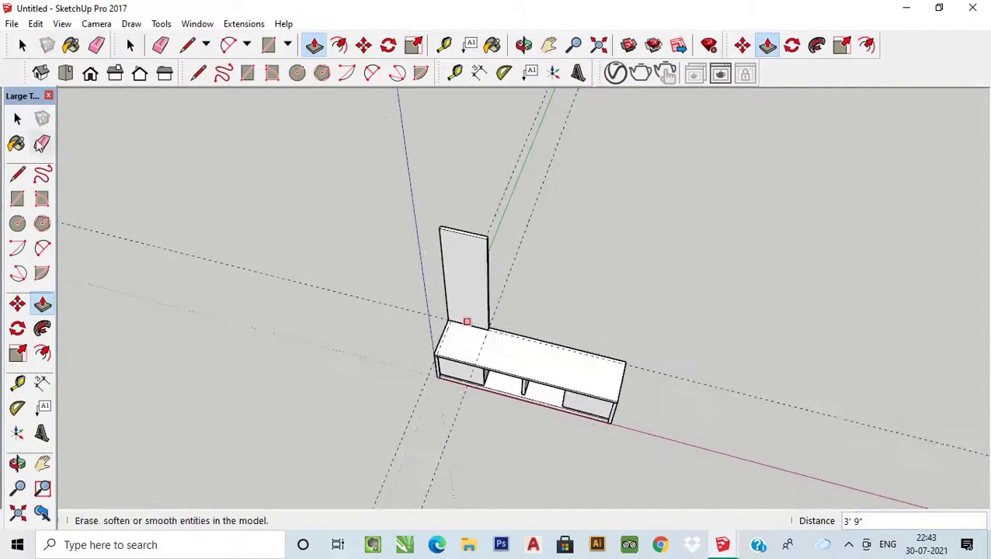
# Draw a thin strip rectangle along the cabinet top's left end edge.
pyautogui.click(17, 118)
pyautogui.moveTo(368, 329)
pyautogui.mouseDown(button='middle')
pyautogui.moveTo(738, 294)
pyautogui.moveTo(496, 376)
pyautogui.mouseUp(button='middle')
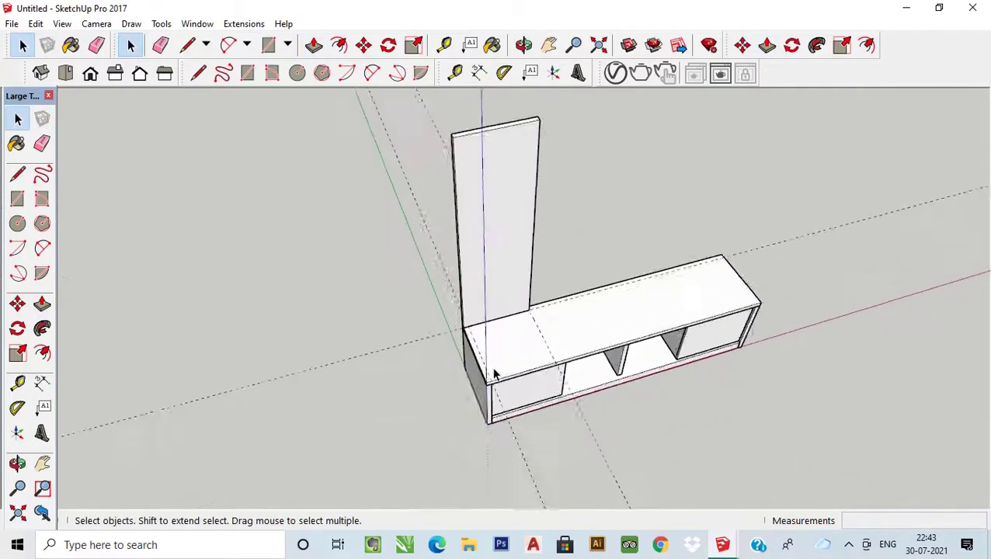
pyautogui.scroll(3, 508, 353)
pyautogui.scroll(3, 420, 389)
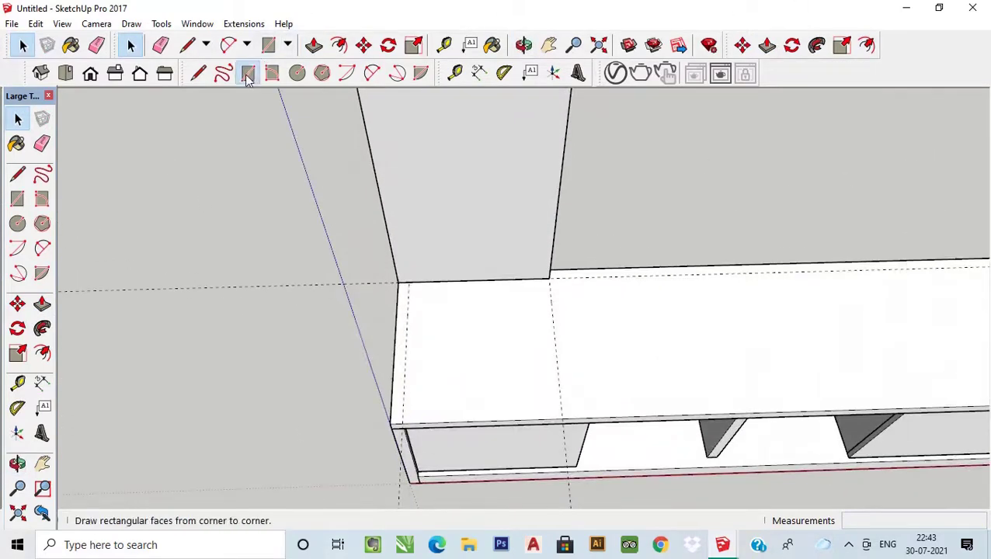
pyautogui.click(268, 44)
pyautogui.scroll(2, 406, 372)
pyautogui.click(383, 227)
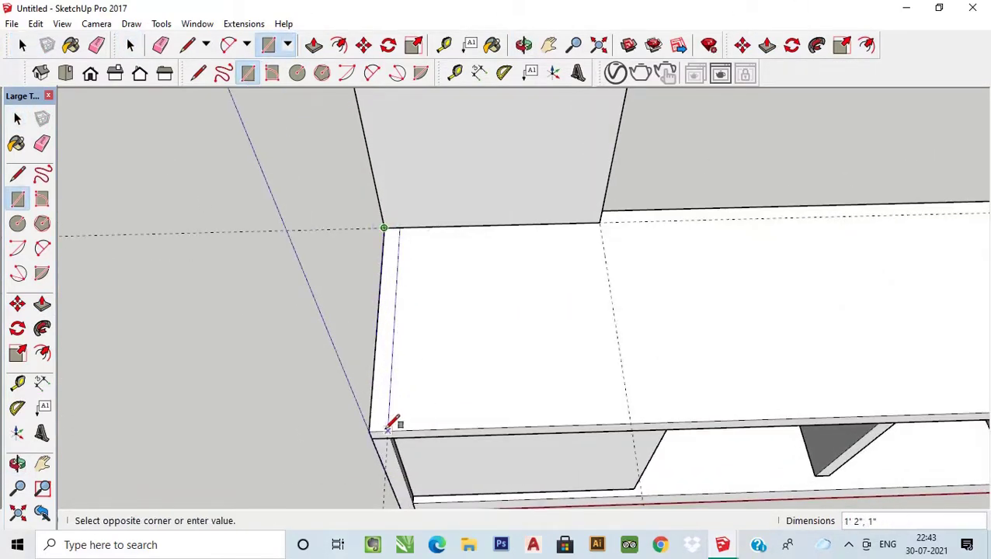
pyautogui.click(388, 428)
pyautogui.click(16, 118)
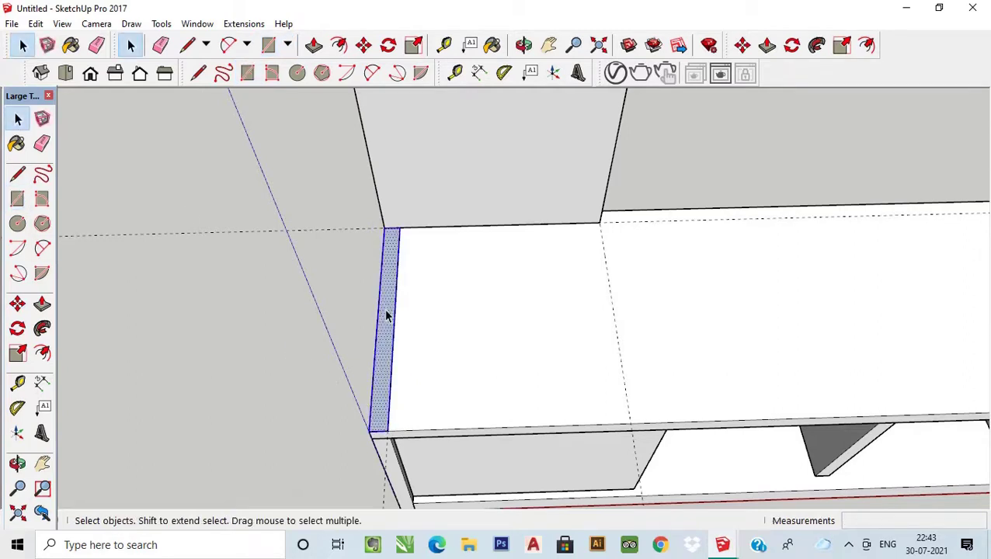
pyautogui.doubleClick(387, 315)
pyautogui.click(338, 222)
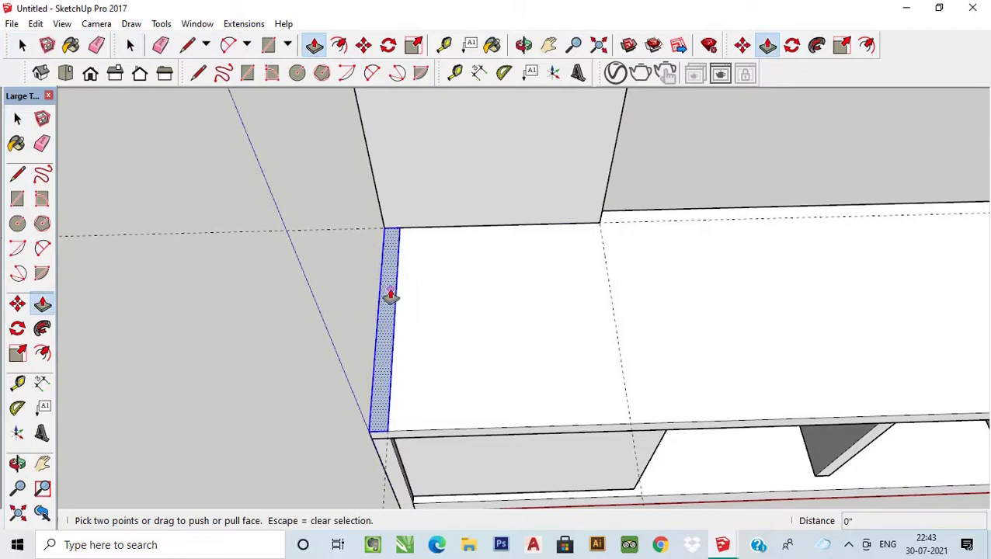
# Pull the strip up 2'6" (30) into a side panel beside the tall upright.
pyautogui.click(390, 295)
pyautogui.scroll(-2, 365, 242)
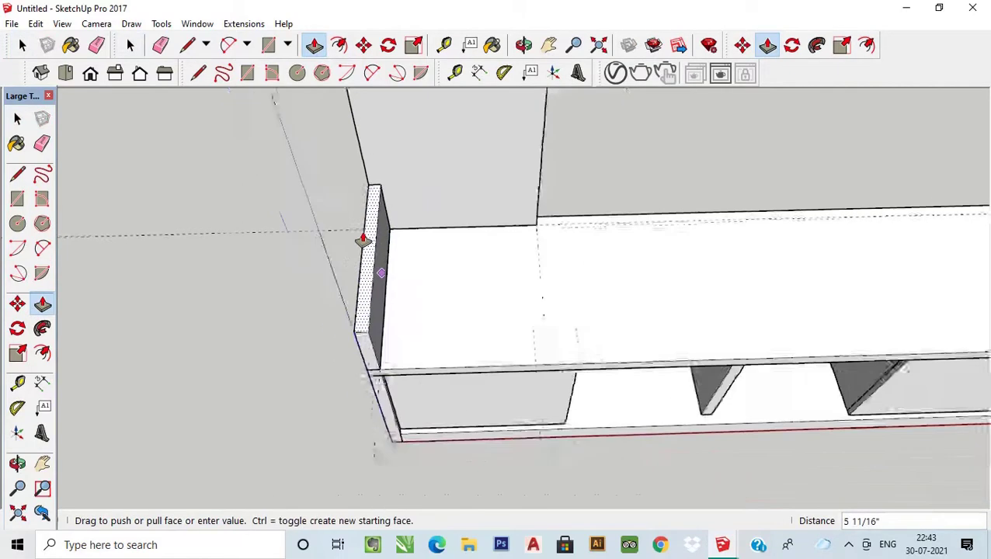
pyautogui.scroll(-2, 361, 239)
pyautogui.scroll(-2, 361, 237)
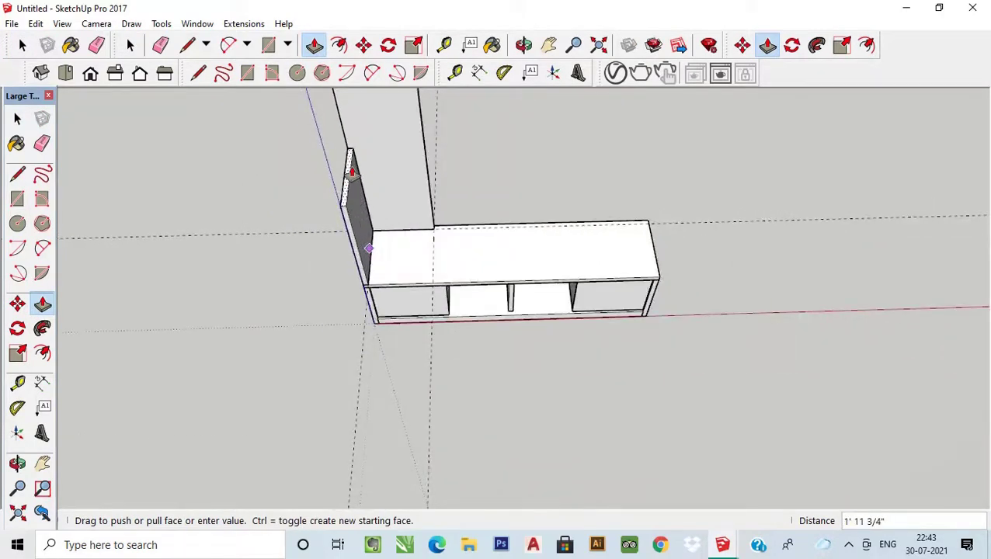
pyautogui.scroll(-2, 354, 191)
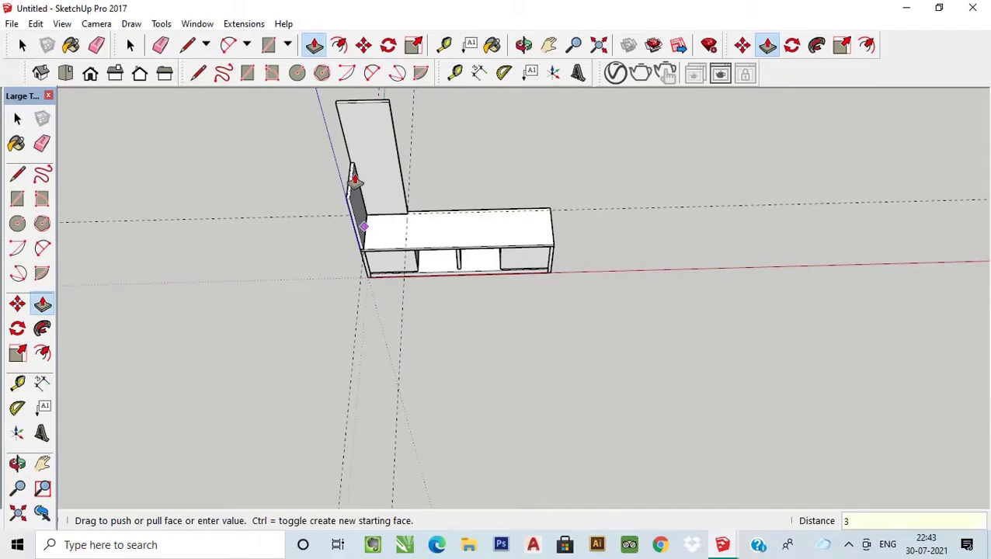
pyautogui.write('0')
pyautogui.write('2\' 6"')
pyautogui.press('Return')
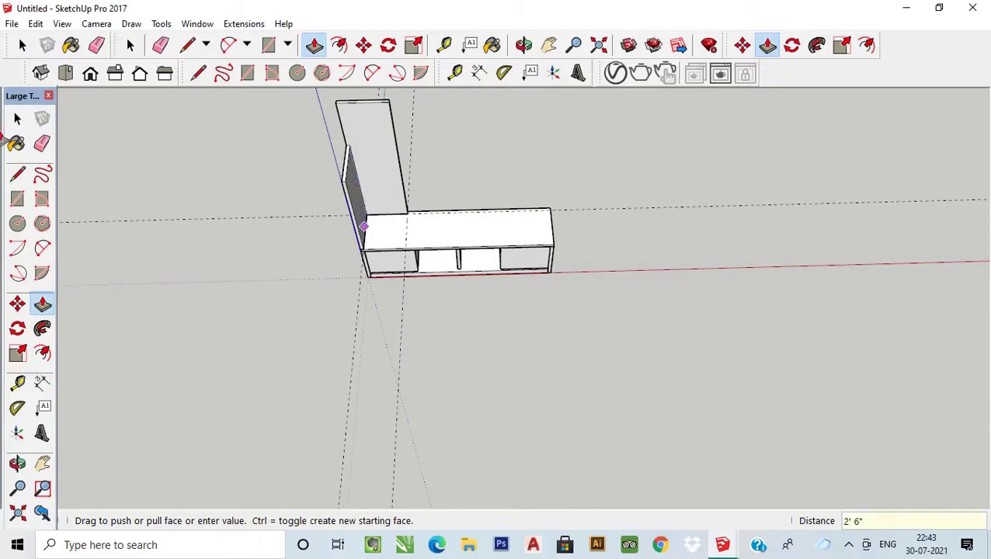
pyautogui.press('space')
pyautogui.moveTo(212, 188)
pyautogui.mouseDown(button='middle')
pyautogui.moveTo(387, 343)
pyautogui.moveTo(331, 128)
pyautogui.moveTo(345, 169)
pyautogui.moveTo(365, 159)
pyautogui.moveTo(480, 181)
pyautogui.mouseUp(button='middle')
pyautogui.scroll(2, 454, 151)
# Place guides 1' 3" below the tall panel's top edge and 1" below that.
pyautogui.scroll(2, 421, 225)
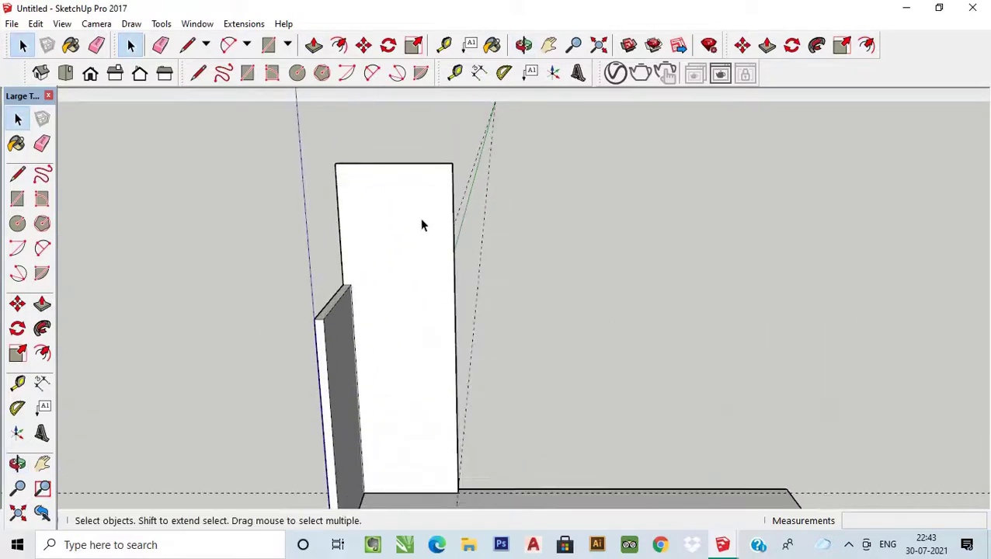
pyautogui.moveTo(422, 225); pyautogui.dragTo(420, 206, button='middle')
pyautogui.scroll(1, 371, 238)
pyautogui.scroll(-1, 379, 247)
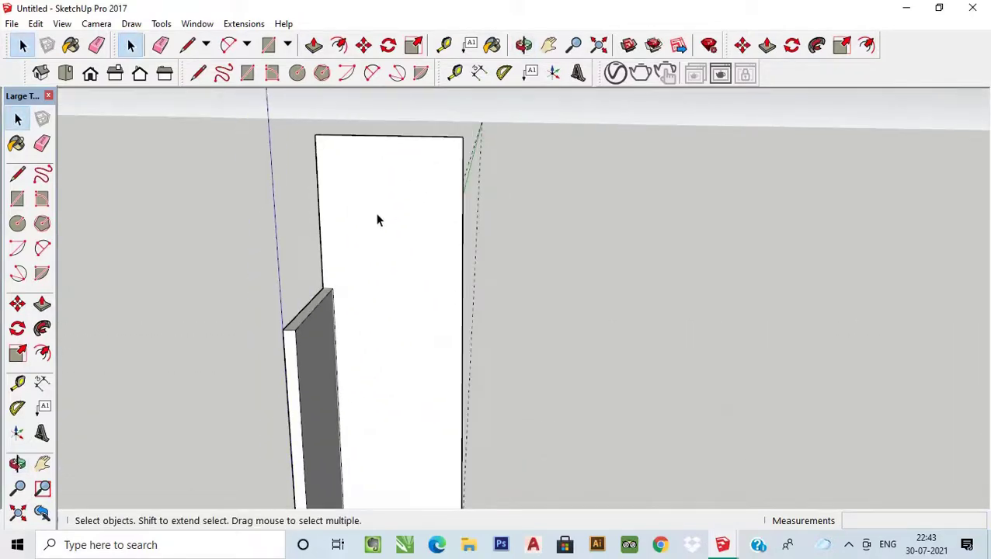
pyautogui.click(454, 73)
pyautogui.moveTo(367, 265); pyautogui.dragTo(342, 279, button='middle')
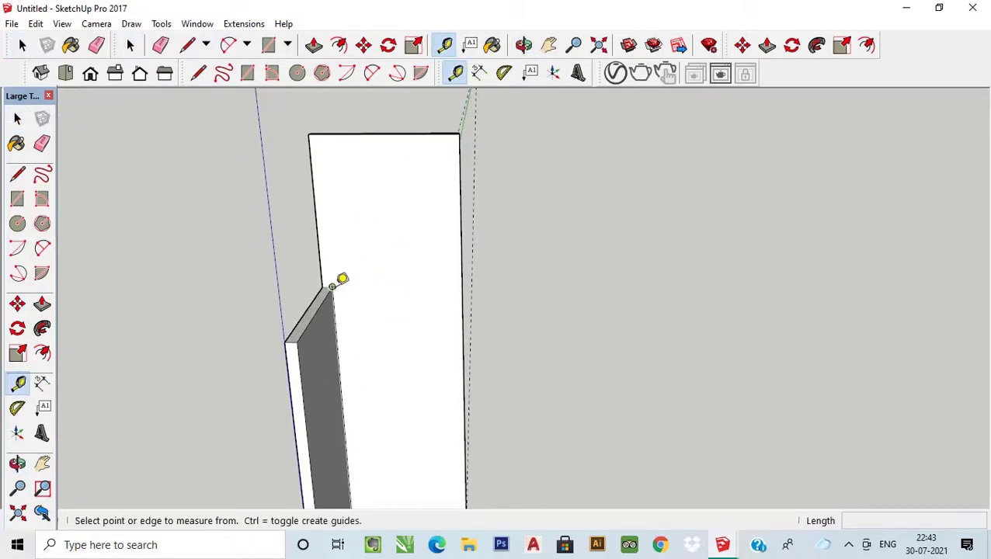
pyautogui.click(386, 132)
pyautogui.press('space')
pyautogui.moveTo(373, 141); pyautogui.dragTo(373, 158, button='middle')
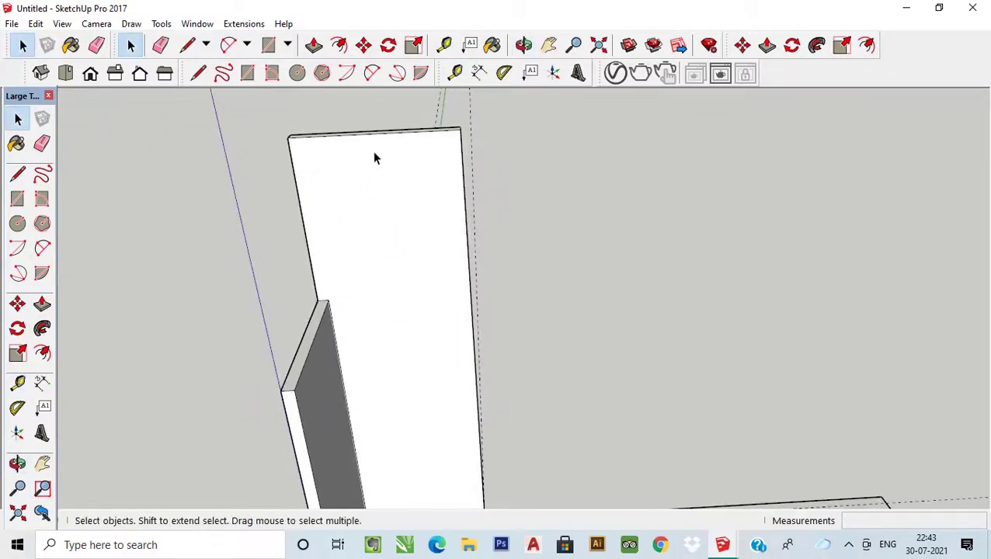
pyautogui.press('t')
pyautogui.moveTo(433, 97); pyautogui.dragTo(385, 129, button='middle')
pyautogui.click(371, 132)
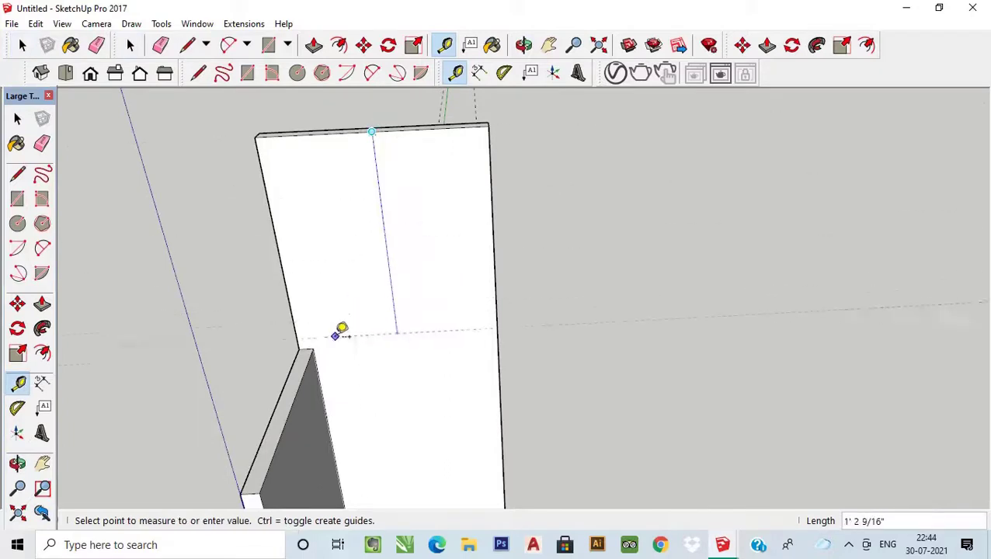
pyautogui.click(313, 346)
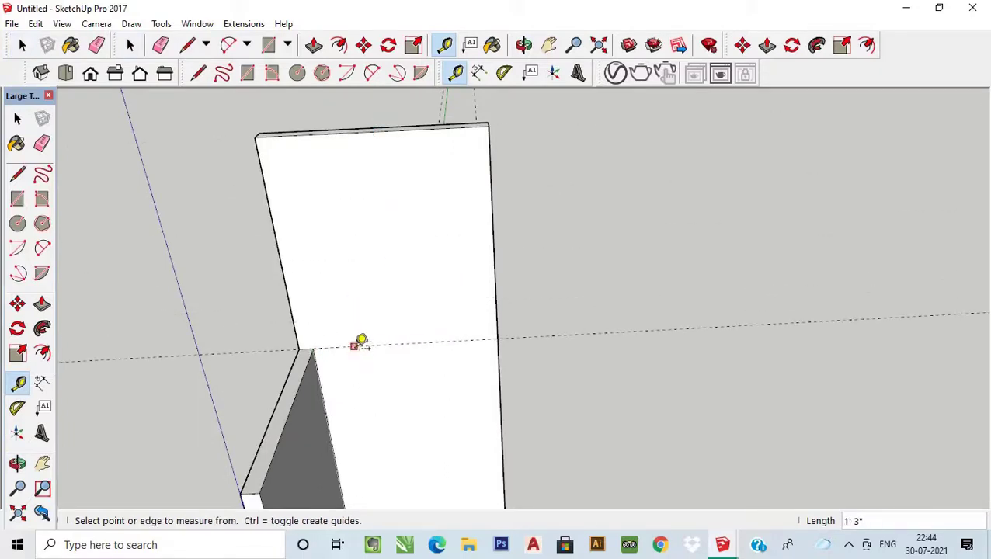
pyautogui.click(354, 346)
pyautogui.click(369, 311)
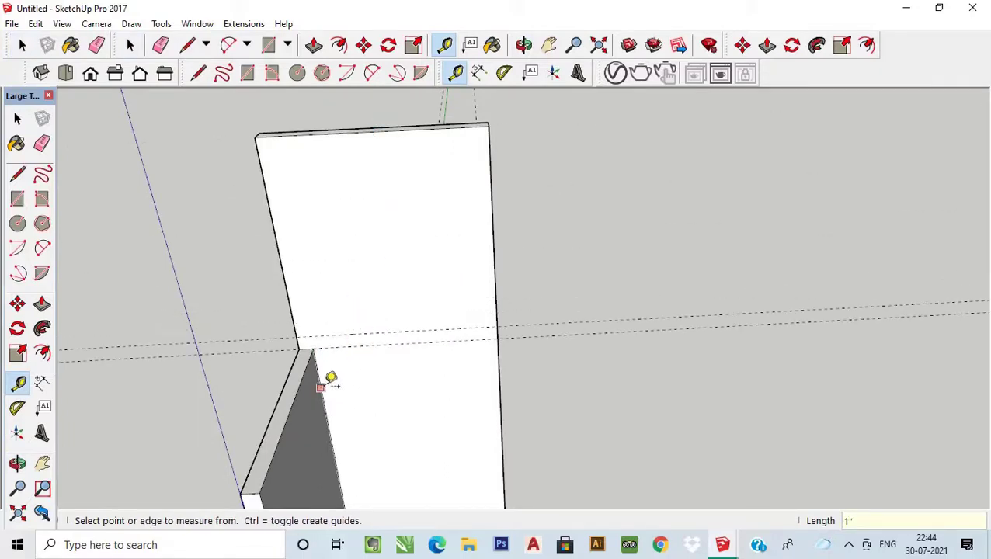
pyautogui.scroll(2, 327, 373)
# Draw a 1-inch rectangle band across the panel between the two guides.
pyautogui.click(268, 45)
pyautogui.click(282, 310)
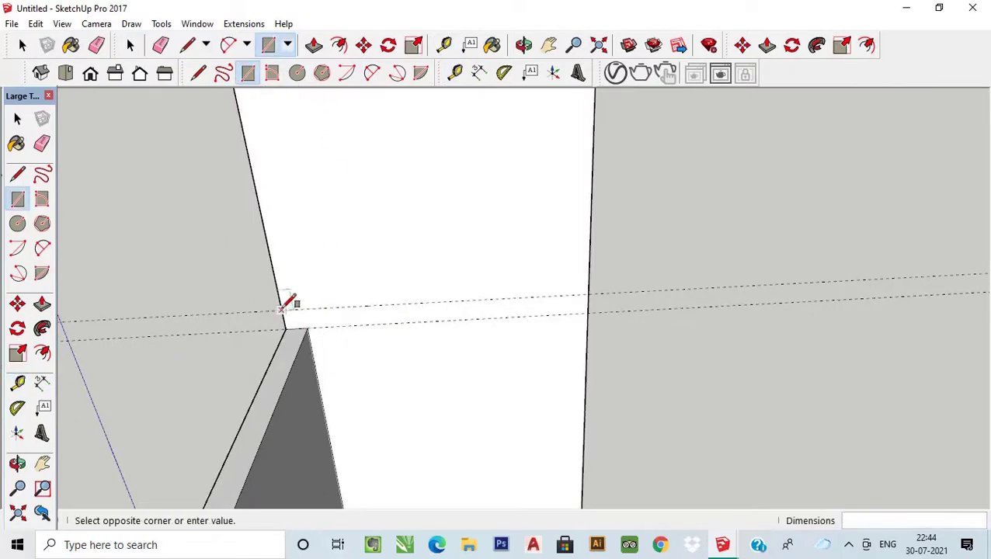
pyautogui.click(590, 313)
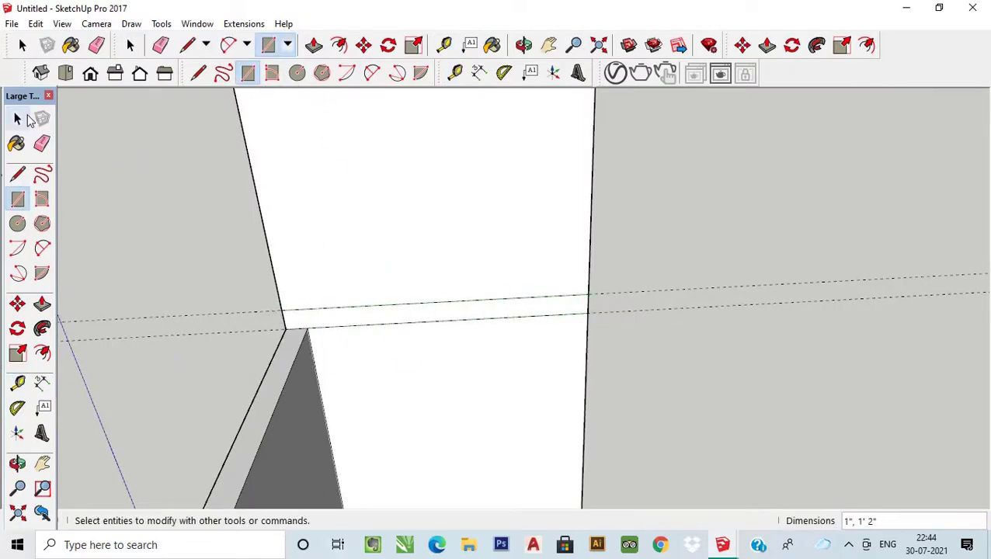
pyautogui.click(17, 118)
pyautogui.click(325, 322)
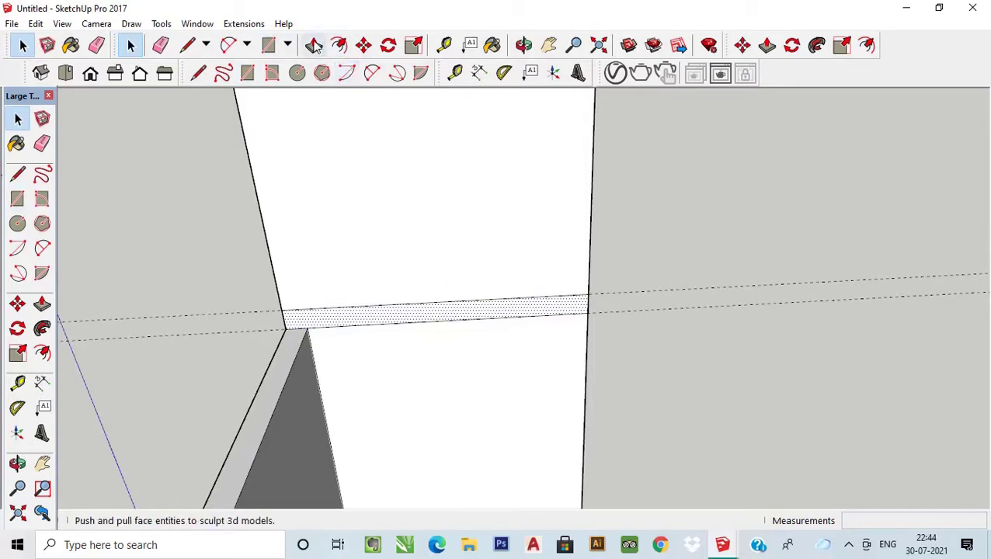
# Push/Pull the band out 14 inches into a horizontal shelf board.
pyautogui.click(313, 45)
pyautogui.click(331, 313)
pyautogui.scroll(-3, 332, 313)
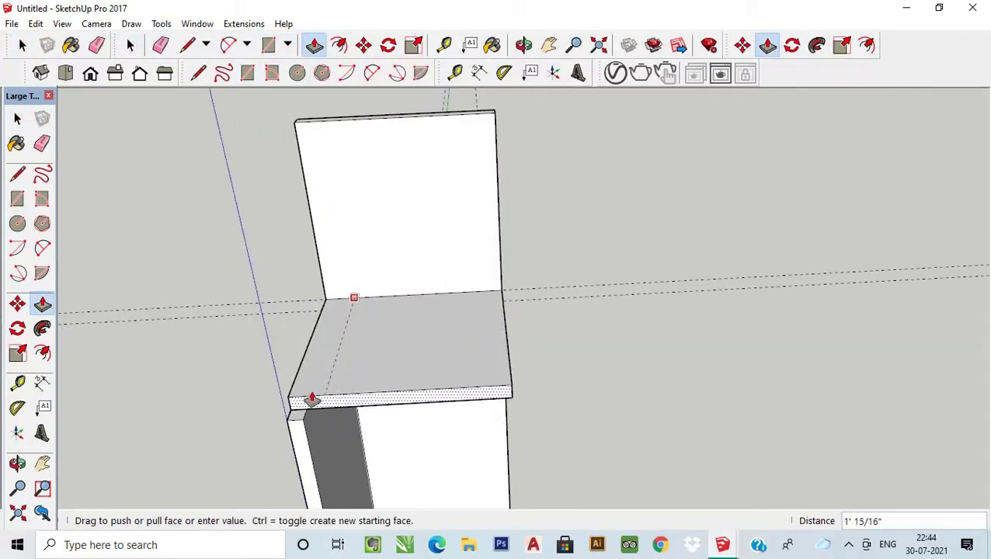
pyautogui.write("1' 2")
pyautogui.press('Return')
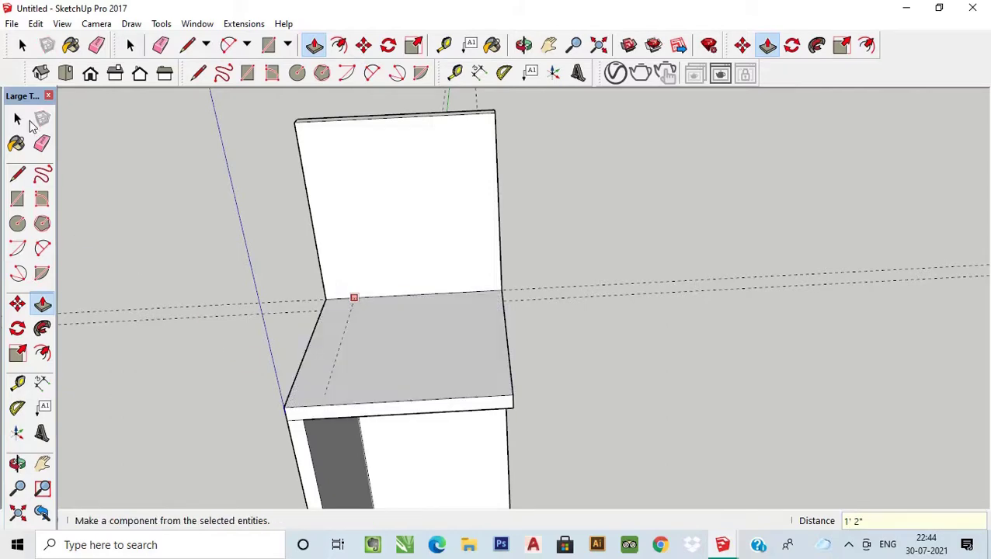
pyautogui.click(23, 45)
pyautogui.scroll(-2, 368, 394)
pyautogui.moveTo(369, 397)
pyautogui.mouseDown(button='middle')
pyautogui.moveTo(360, 200)
pyautogui.moveTo(393, 348)
pyautogui.mouseUp(button='middle')
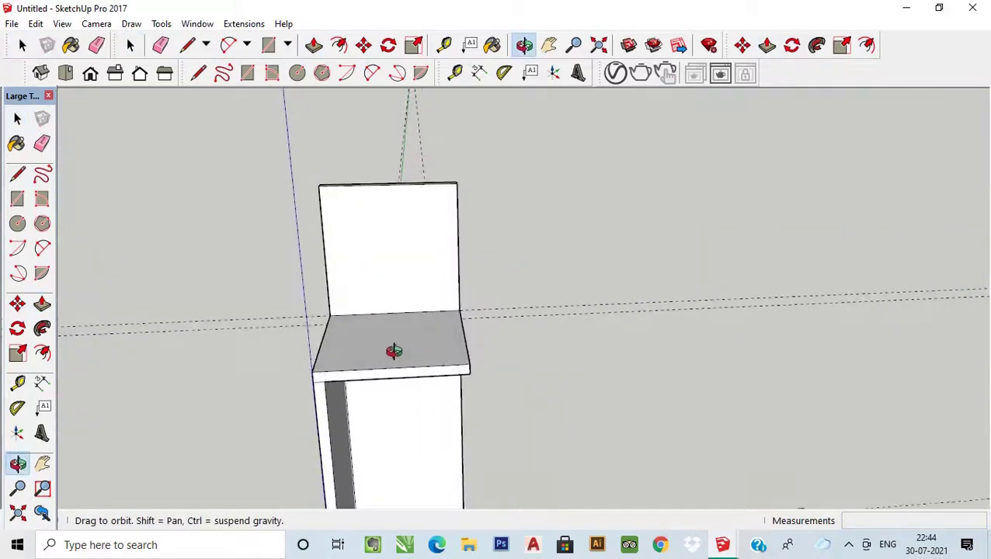
# Place trial guides 4 inches above the shelf and 1 inch higher.
pyautogui.scroll(2, 390, 278)
pyautogui.click(444, 45)
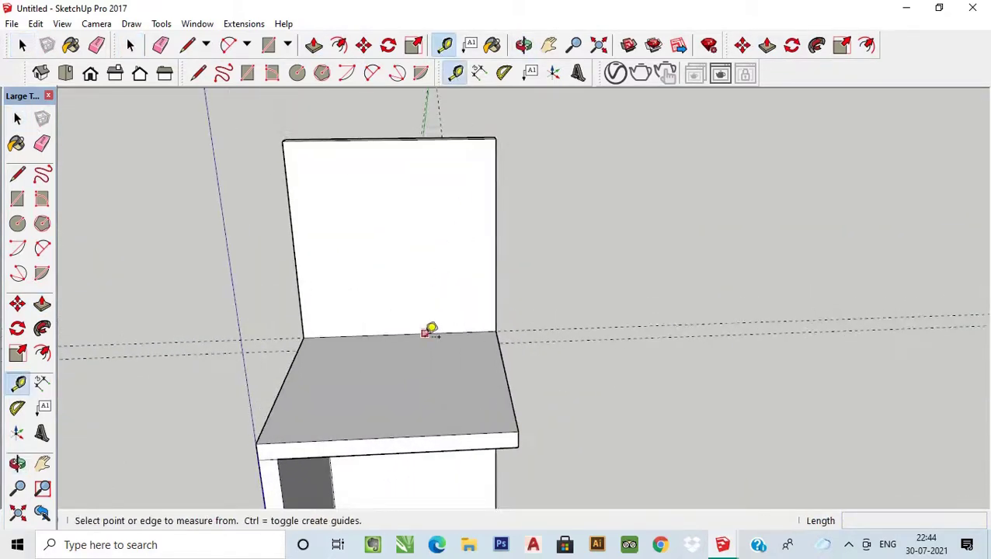
pyautogui.click(422, 332)
pyautogui.write('4')
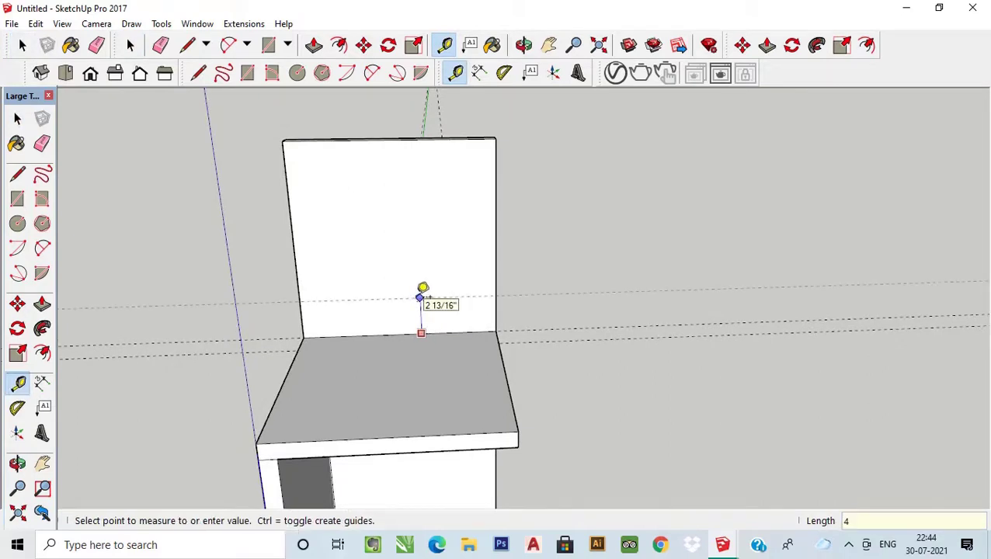
pyautogui.press('Return')
pyautogui.click(411, 282)
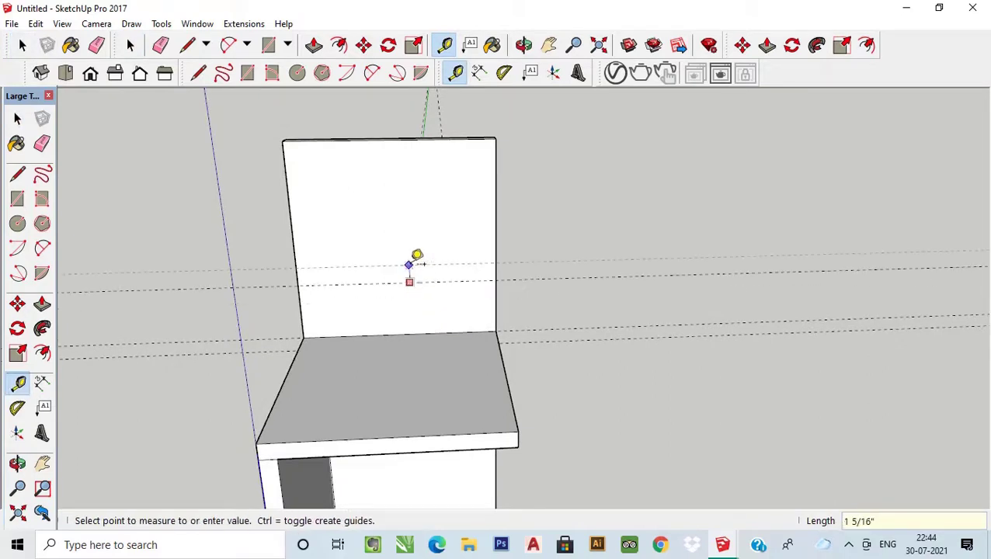
pyautogui.press('Return')
pyautogui.moveTo(416, 263); pyautogui.dragTo(372, 210, button='middle')
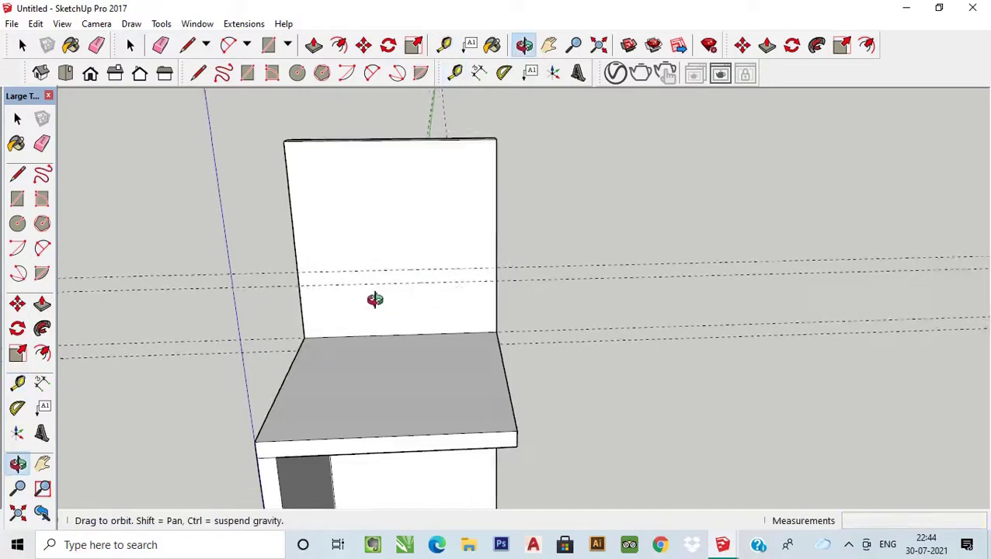
pyautogui.scroll(3, 372, 210)
pyautogui.press('space')
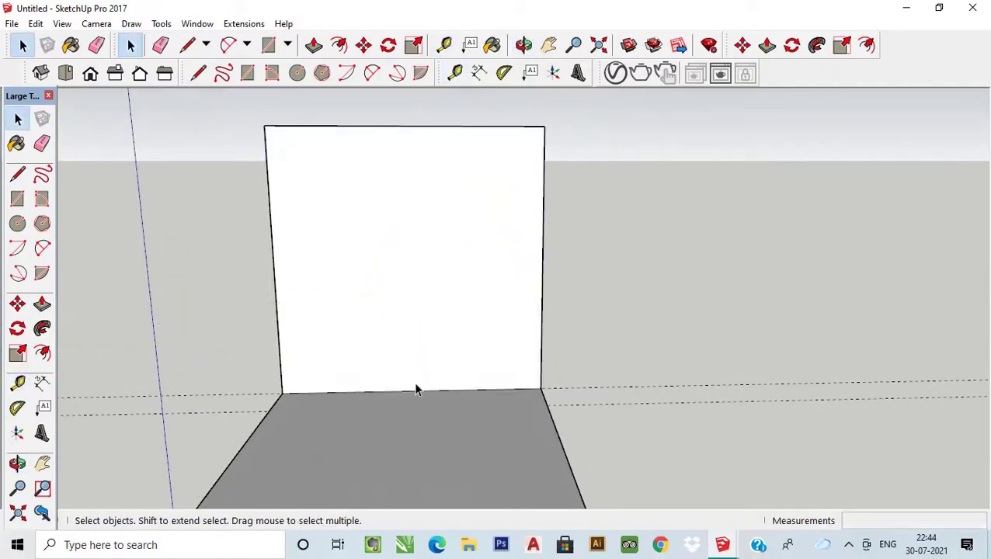
# Place guides 8 inches above the first shelf and 1 inch above that.
pyautogui.click(454, 72)
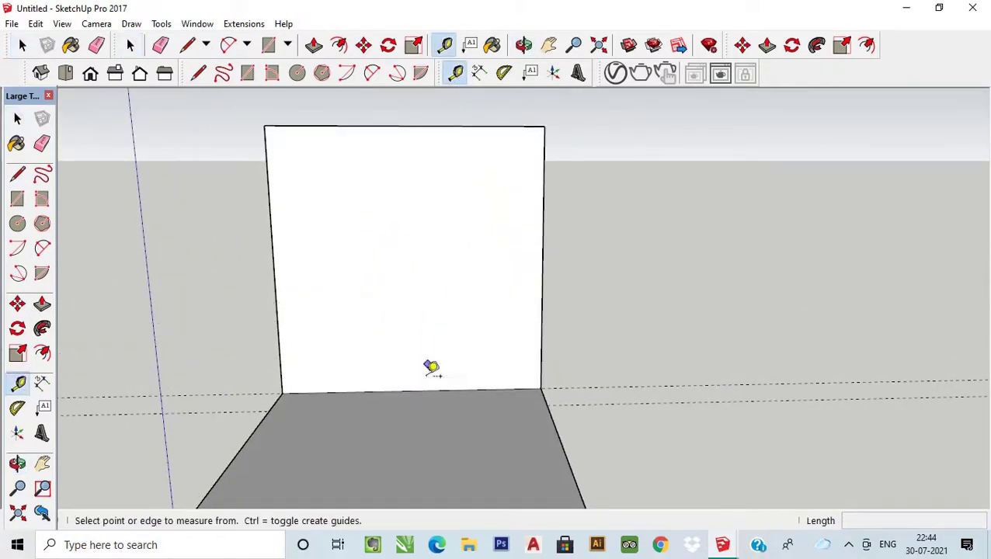
pyautogui.click(425, 389)
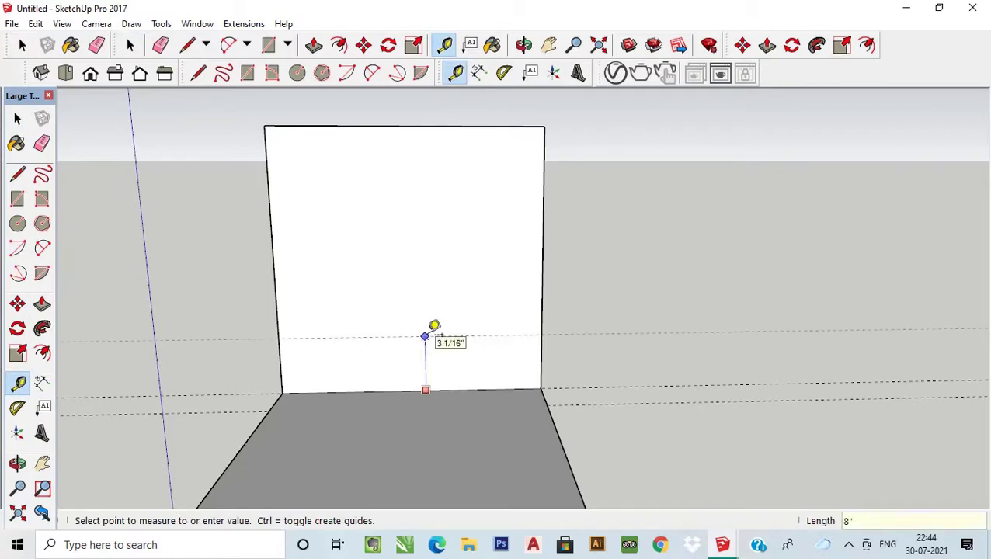
pyautogui.click(426, 245)
pyautogui.click(427, 244)
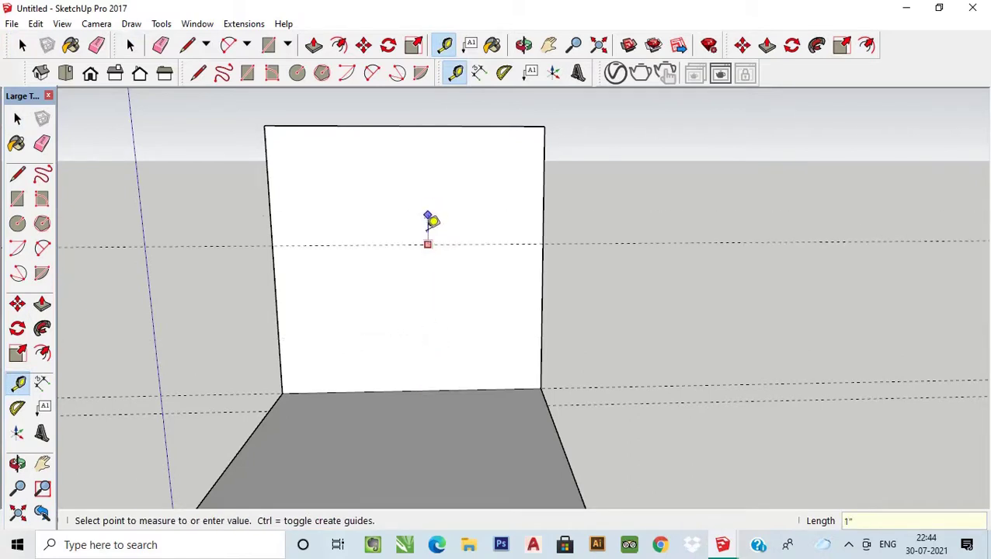
pyautogui.press('Escape')
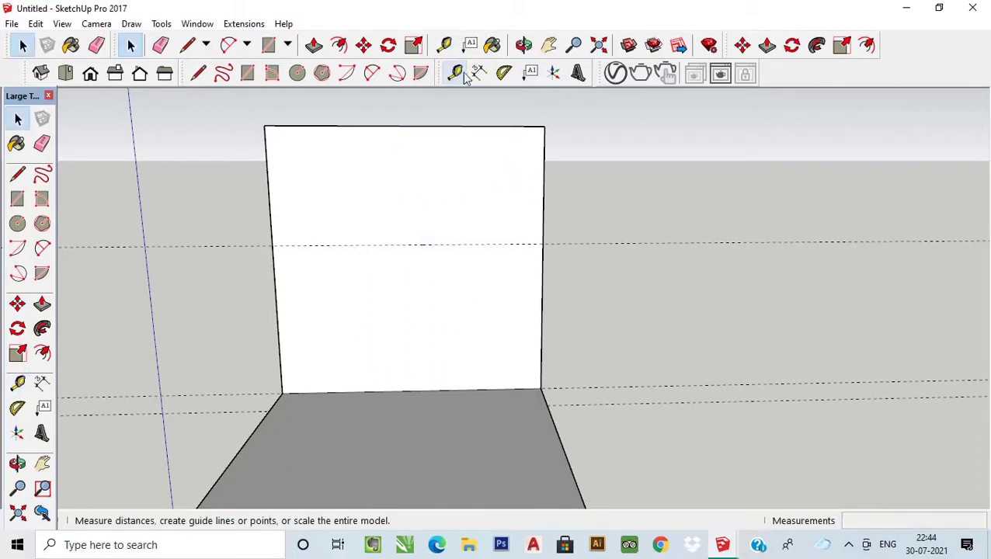
pyautogui.click(570, 244)
pyautogui.write('1')
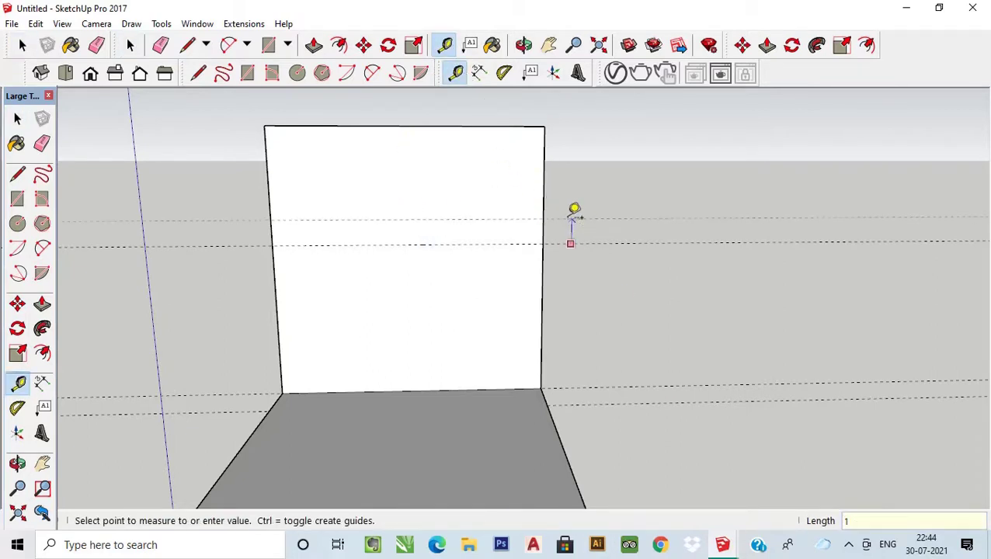
pyautogui.press('Return')
# Draw a rectangle band between the two new guides.
pyautogui.click(247, 72)
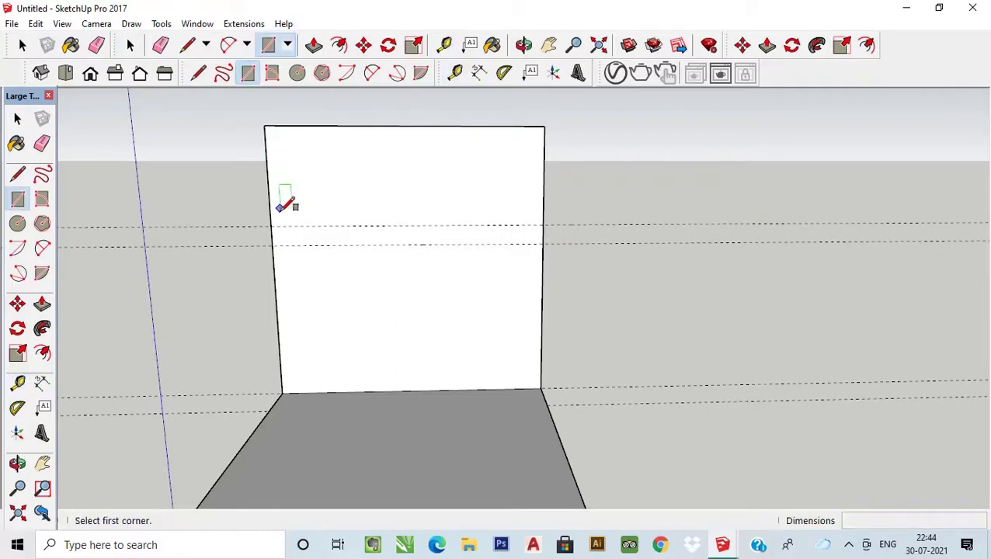
pyautogui.click(271, 226)
pyautogui.click(545, 241)
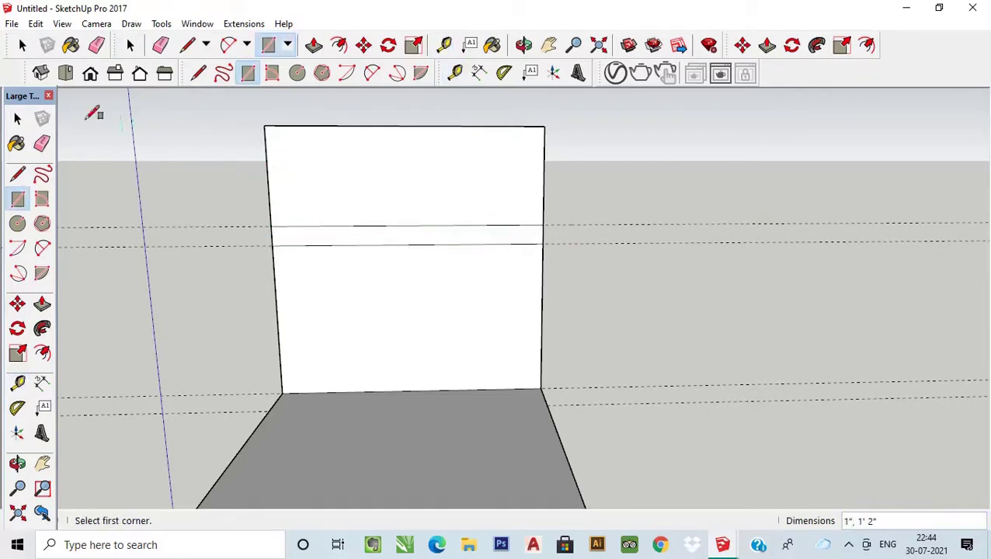
pyautogui.click(18, 118)
# Push/Pull the band out 14 inches into a second shelf and view the whole unit.
pyautogui.click(313, 45)
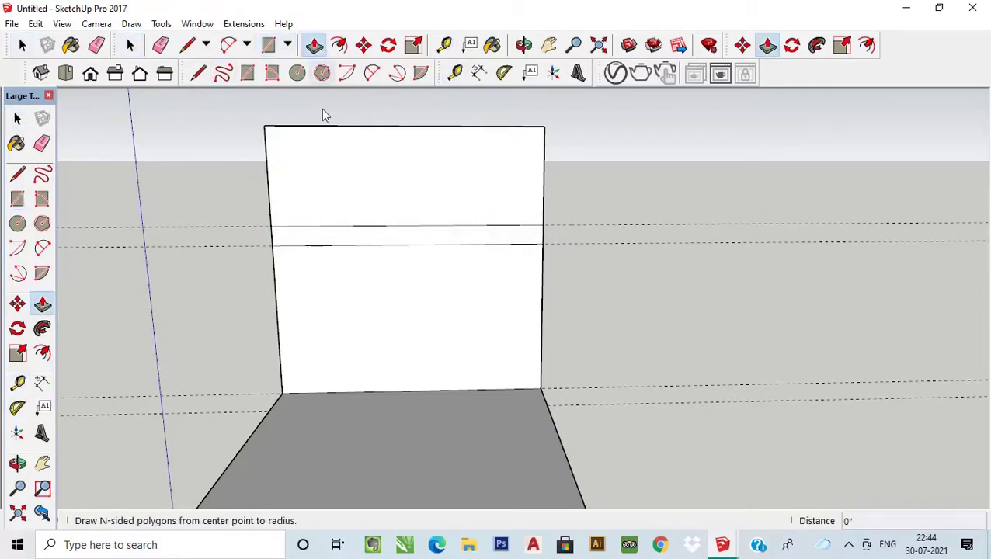
pyautogui.click(324, 226)
pyautogui.press('Escape')
pyautogui.click(311, 241)
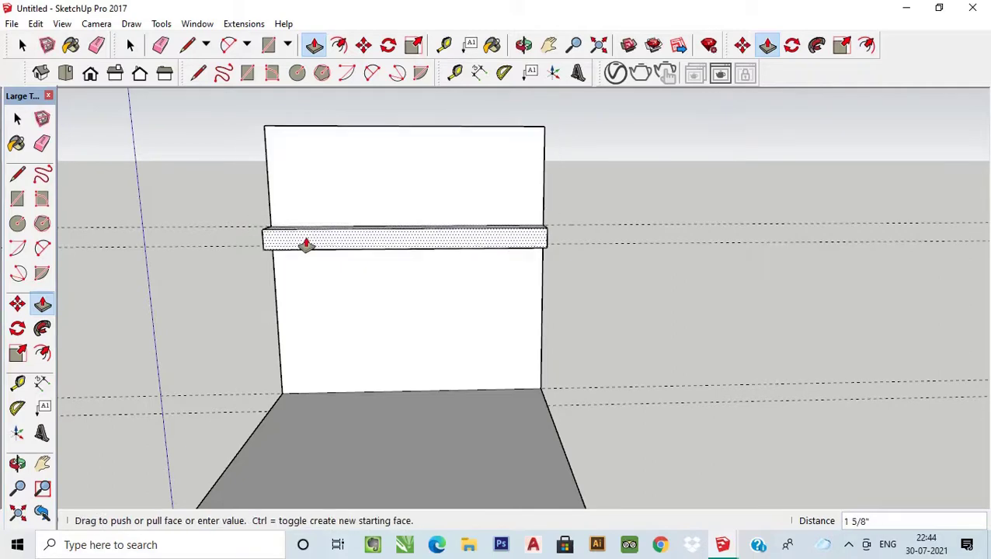
pyautogui.moveTo(305, 243); pyautogui.dragTo(283, 258, button='middle')
pyautogui.write('14')
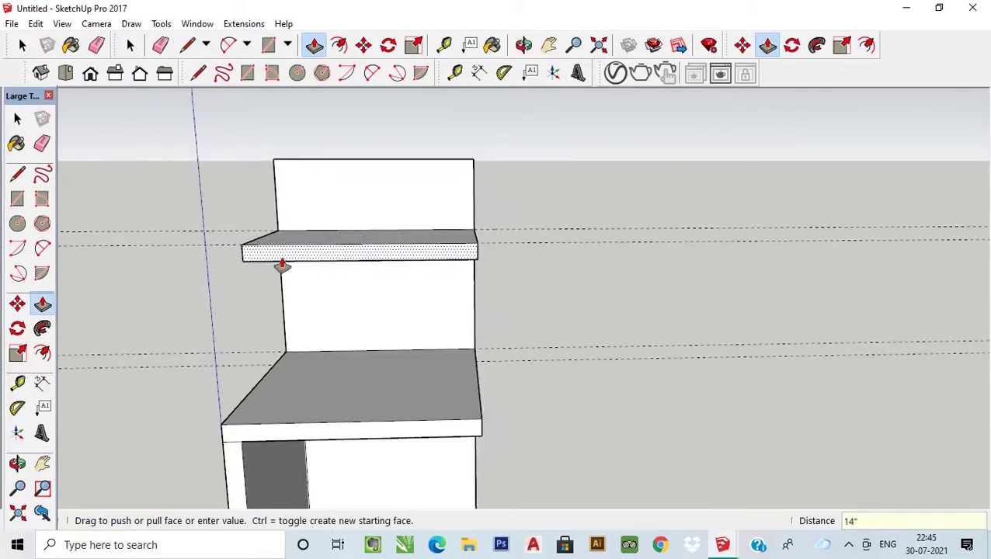
pyautogui.press('Return')
pyautogui.click(17, 118)
pyautogui.moveTo(246, 181)
pyautogui.mouseDown(button='middle')
pyautogui.moveTo(488, 216)
pyautogui.moveTo(253, 261)
pyautogui.moveTo(458, 260)
pyautogui.moveTo(416, 289)
pyautogui.moveTo(462, 372)
pyautogui.mouseUp(button='middle')
# Orbit and zoom to bring the low cabinet's top into close view.
pyautogui.scroll(-3, 373, 208)
pyautogui.scroll(3, 466, 350)
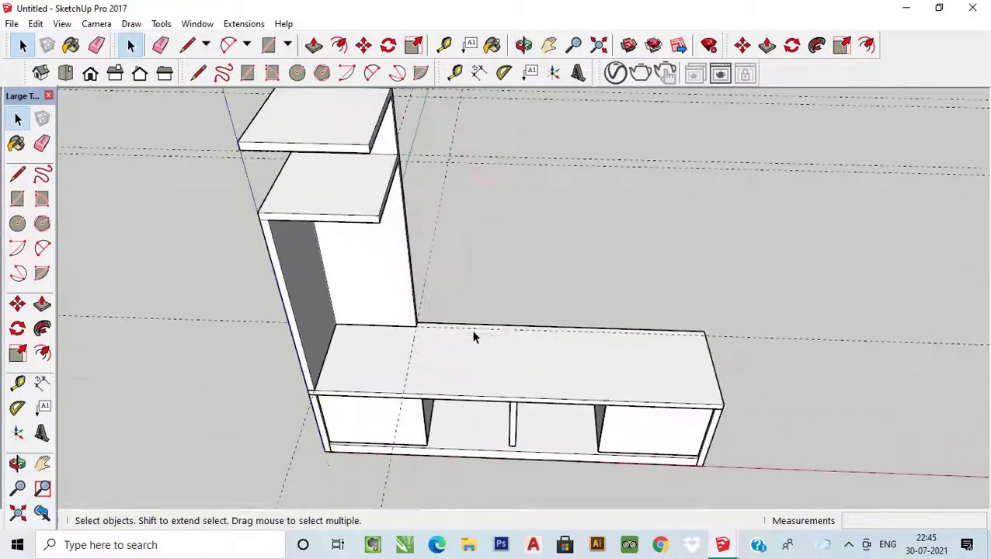
pyautogui.moveTo(473, 336); pyautogui.dragTo(475, 435, button='middle')
pyautogui.scroll(-2, 505, 373)
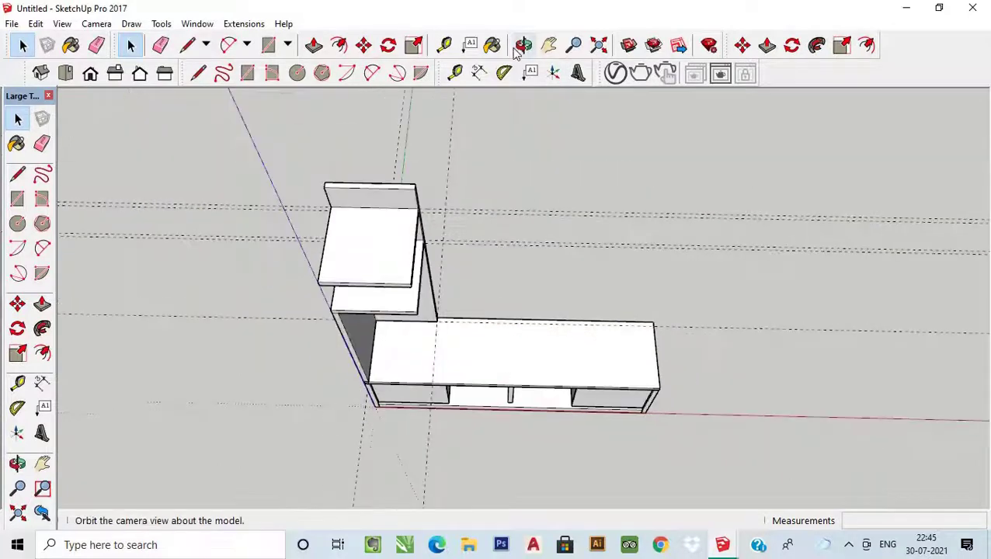
pyautogui.moveTo(476, 180)
pyautogui.mouseDown(button='middle')
pyautogui.moveTo(453, 270)
pyautogui.moveTo(476, 313)
pyautogui.mouseUp(button='middle')
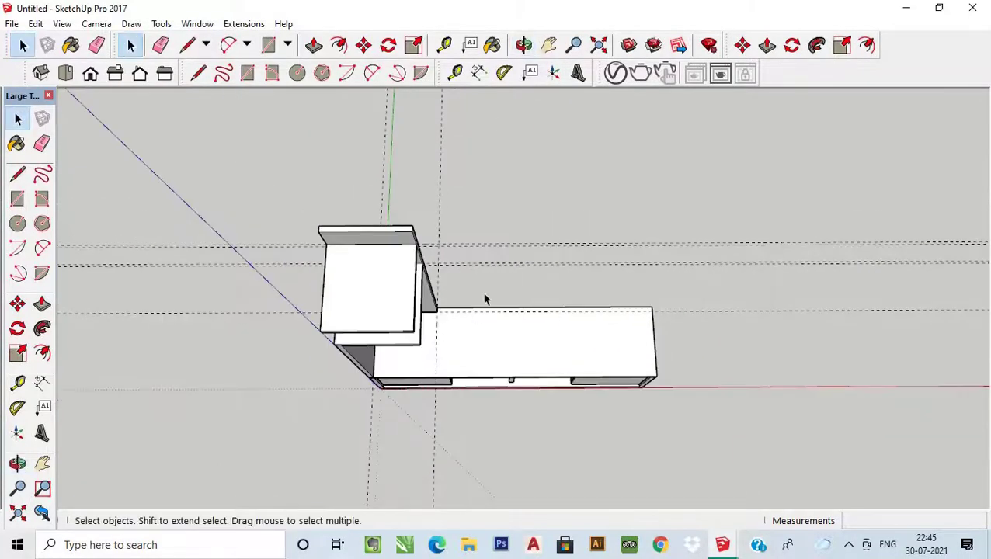
pyautogui.scroll(1, 471, 354)
pyautogui.moveTo(471, 354); pyautogui.dragTo(471, 382, button='middle')
# Place a guide 1 inch in from the cabinet top's left end.
pyautogui.click(455, 73)
pyautogui.scroll(2, 492, 355)
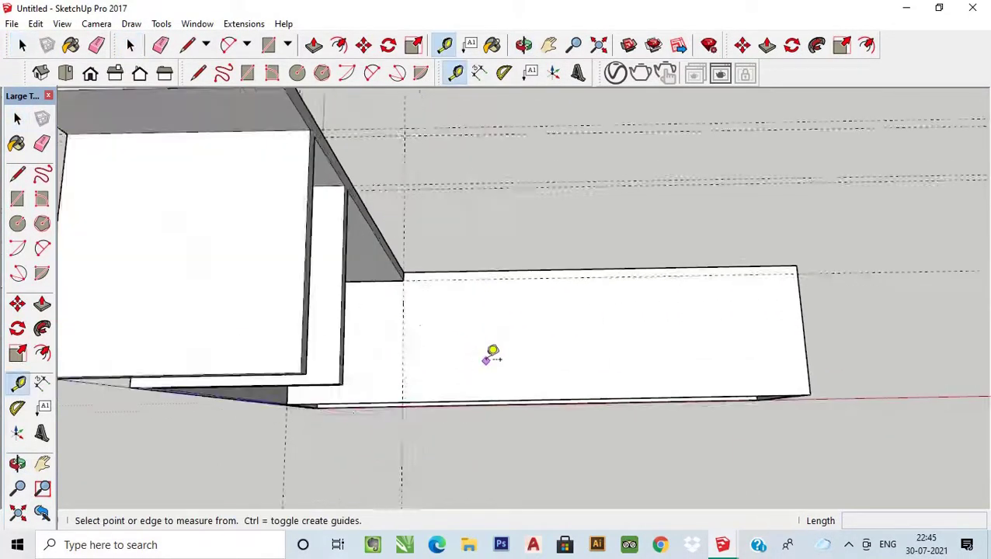
pyautogui.scroll(1, 487, 358)
pyautogui.click(394, 316)
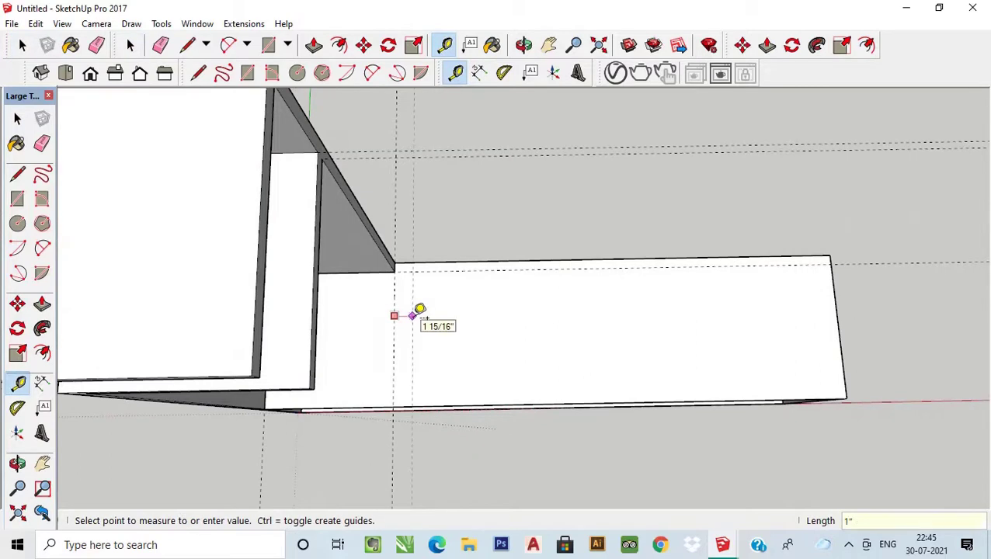
pyautogui.click(413, 314)
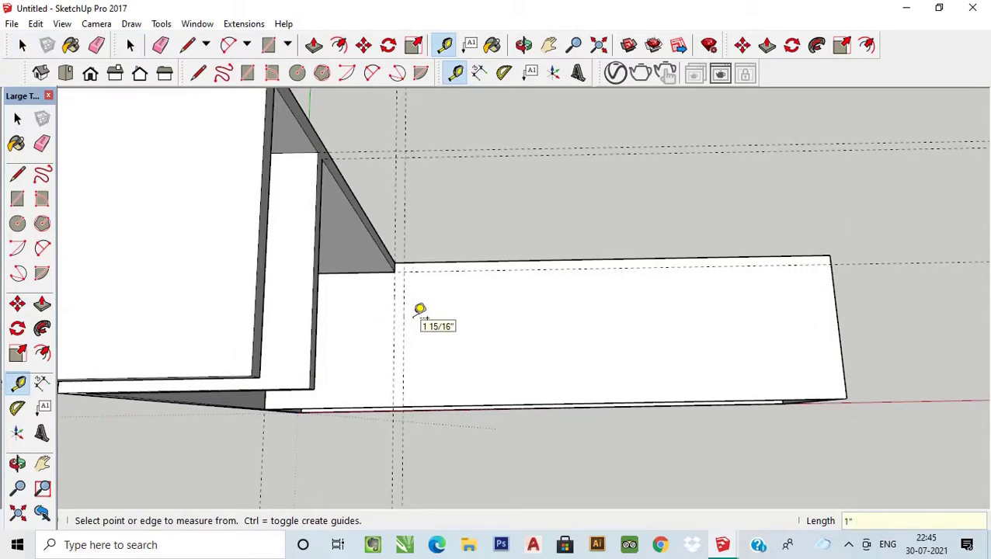
pyautogui.scroll(-1, 419, 311)
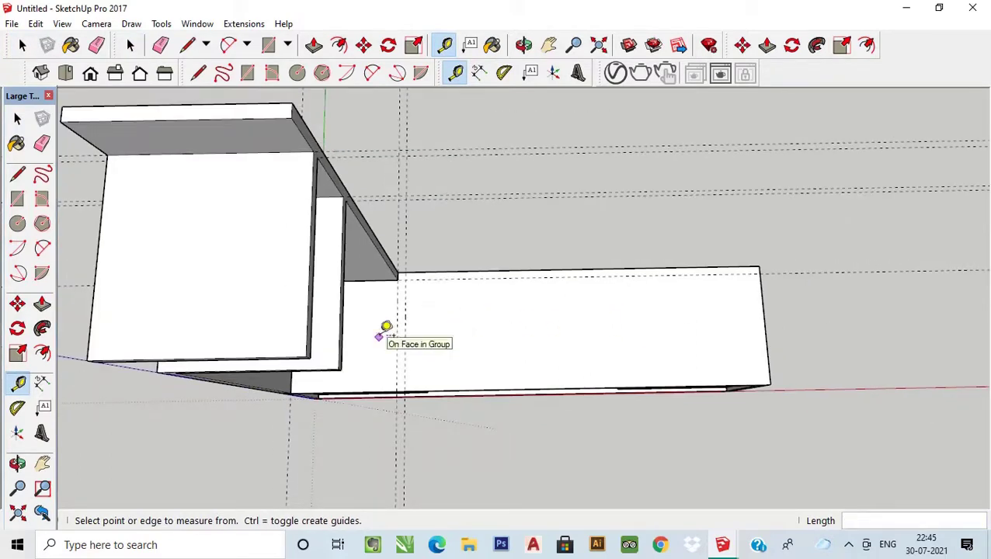
# Place a guide 1 inch in from the cabinet top's right end.
pyautogui.click(405, 327)
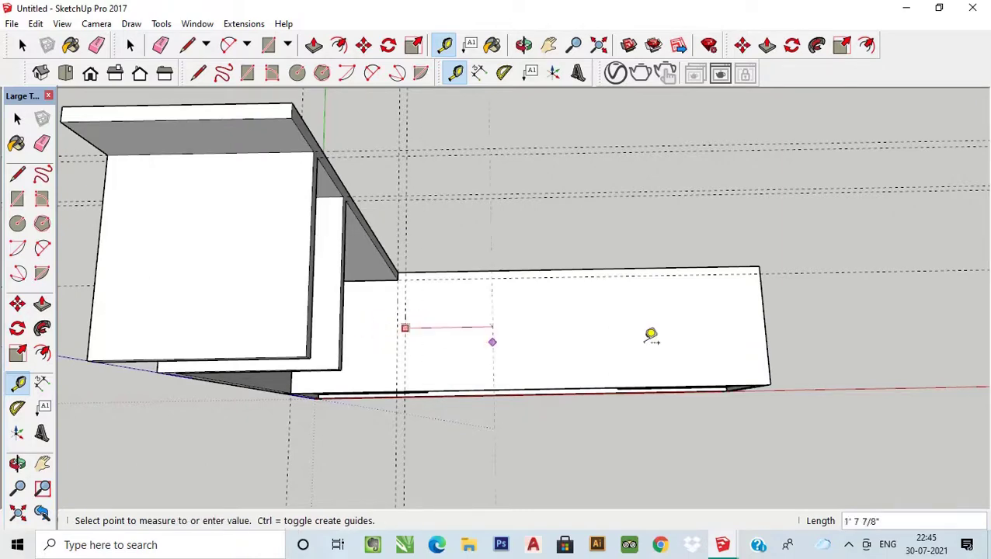
pyautogui.click(766, 321)
pyautogui.click(764, 312)
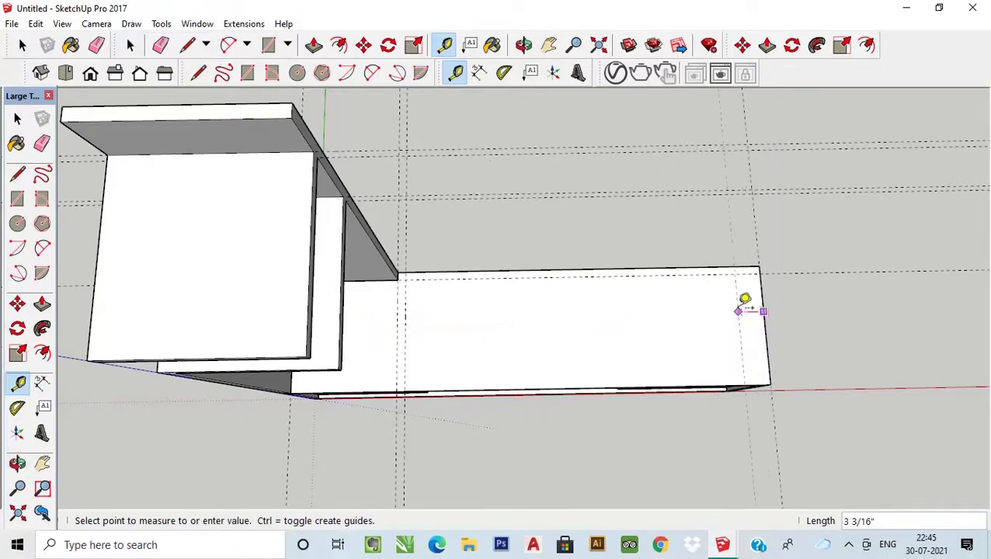
pyautogui.press('Return')
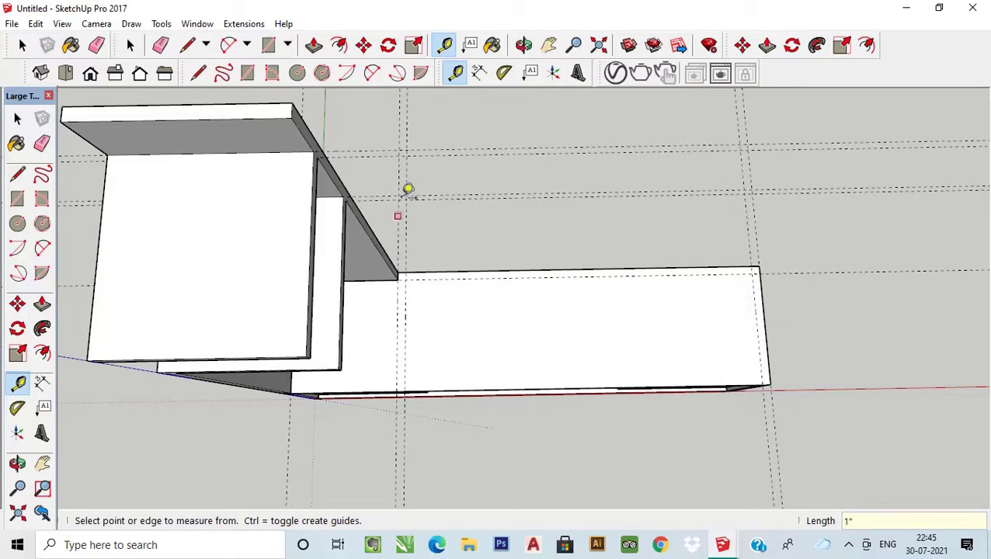
pyautogui.click(268, 45)
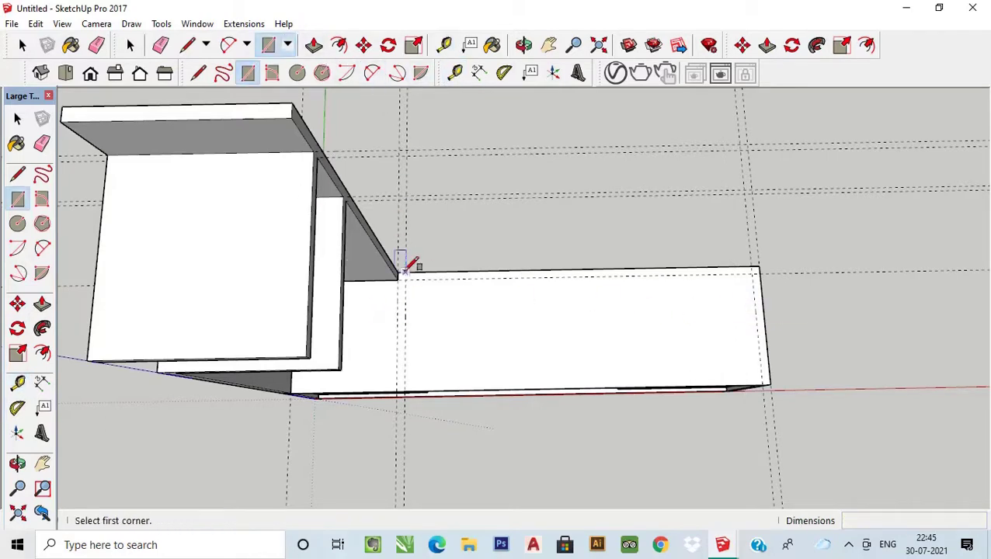
# Draw 1-inch strips along the guides at both ends of the cabinet top.
pyautogui.scroll(1, 404, 267)
pyautogui.scroll(1, 405, 268)
pyautogui.scroll(1, 400, 260)
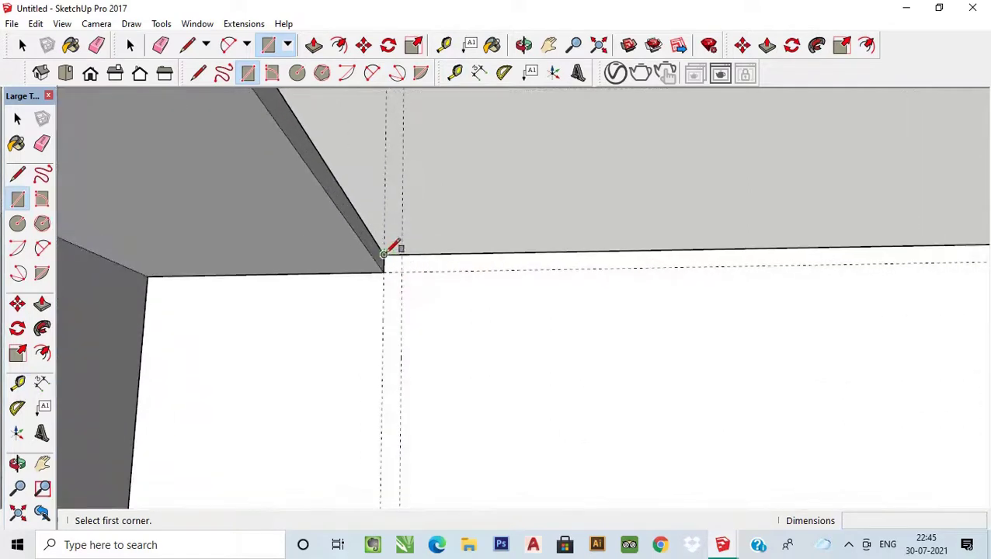
pyautogui.click(384, 254)
pyautogui.scroll(-1, 388, 260)
pyautogui.click(400, 425)
pyautogui.scroll(-2, 349, 371)
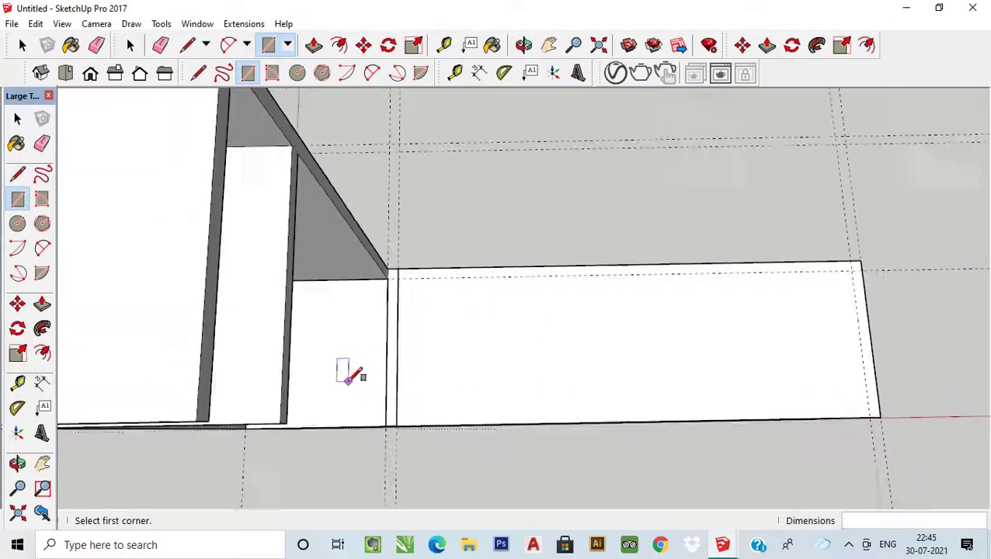
pyautogui.moveTo(349, 371); pyautogui.dragTo(741, 315, button='middle')
pyautogui.scroll(2, 733, 276)
pyautogui.click(718, 282)
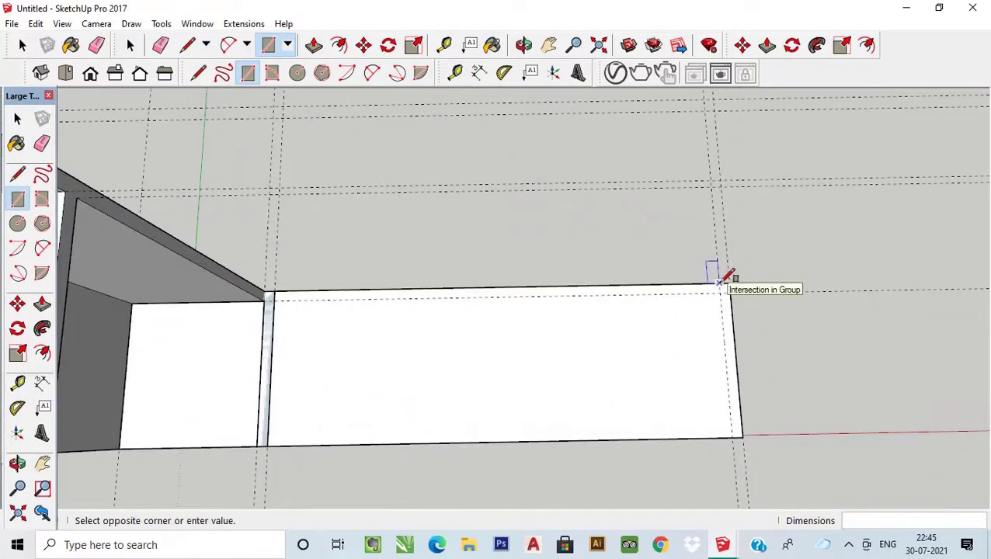
pyautogui.click(744, 436)
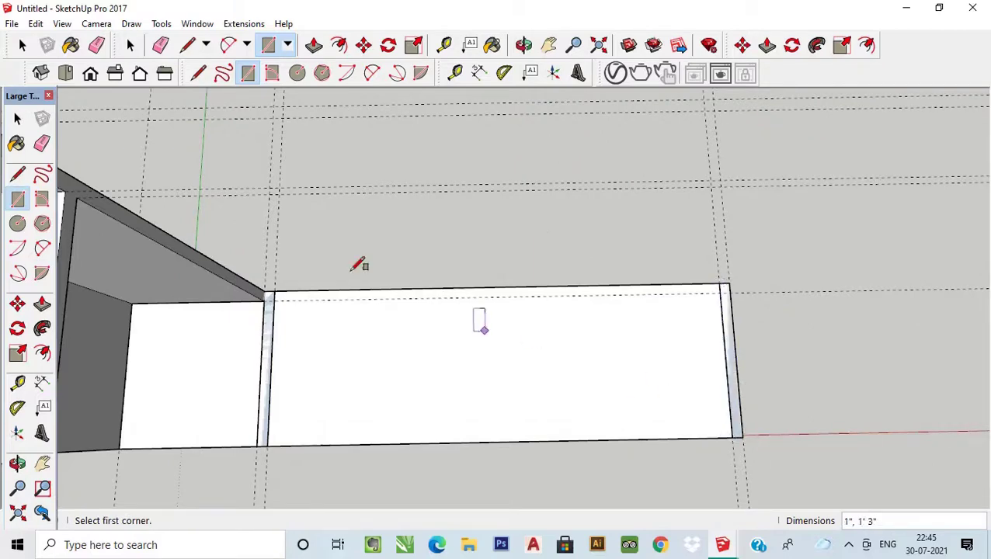
# Push/Pull the left end strip upward into a 10-inch upright panel.
pyautogui.press('p')
pyautogui.moveTo(369, 294)
pyautogui.mouseDown(button='middle')
pyautogui.moveTo(347, 312)
pyautogui.moveTo(347, 269)
pyautogui.mouseUp(button='middle')
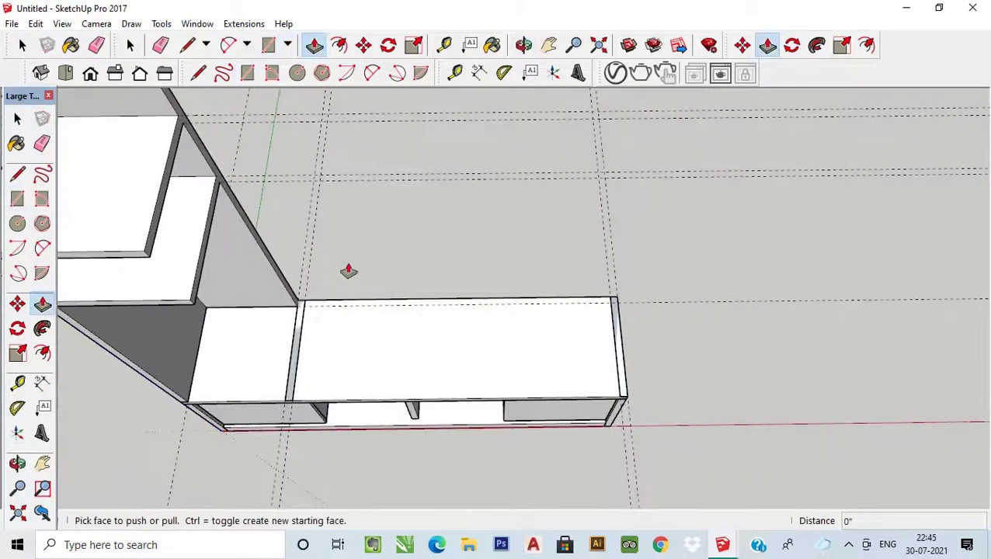
pyautogui.scroll(2, 297, 349)
pyautogui.moveTo(292, 357); pyautogui.dragTo(299, 311)
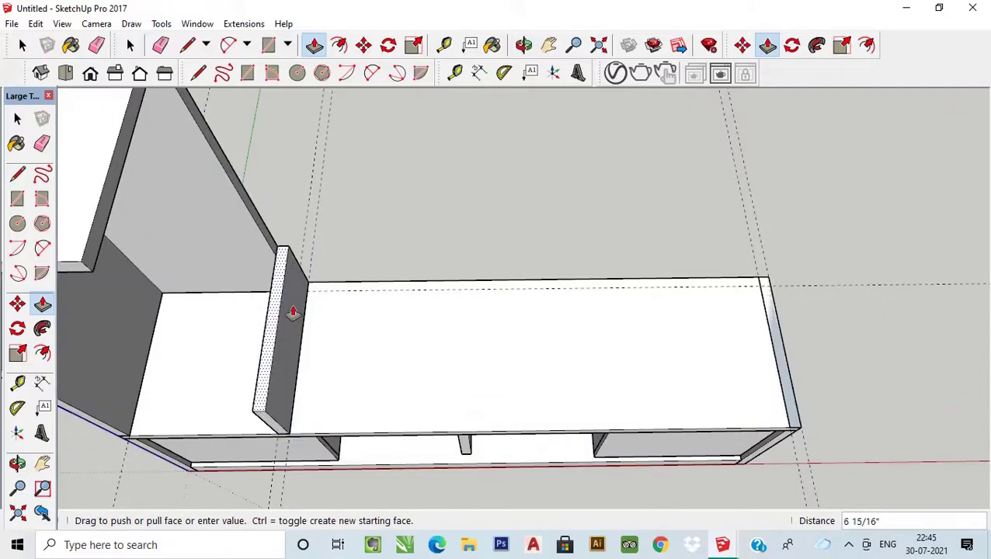
pyautogui.scroll(-3, 362, 440)
pyautogui.moveTo(363, 440)
pyautogui.mouseDown(button='middle')
pyautogui.moveTo(383, 159)
pyautogui.moveTo(398, 199)
pyautogui.moveTo(276, 316)
pyautogui.mouseUp(button='middle')
pyautogui.scroll(2, 276, 316)
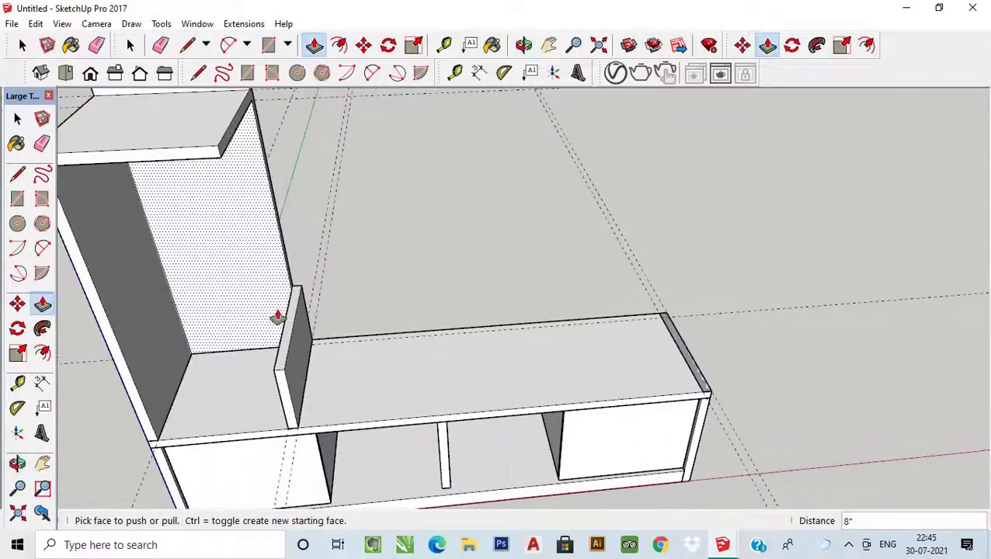
pyautogui.moveTo(299, 398); pyautogui.dragTo(303, 313)
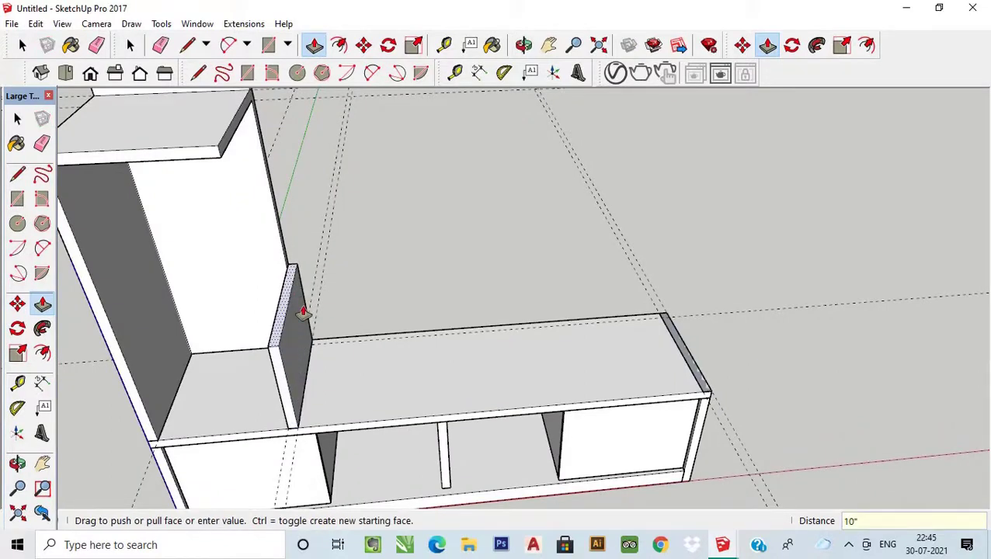
pyautogui.click(303, 313)
pyautogui.write('1/2')
pyautogui.press('Return')
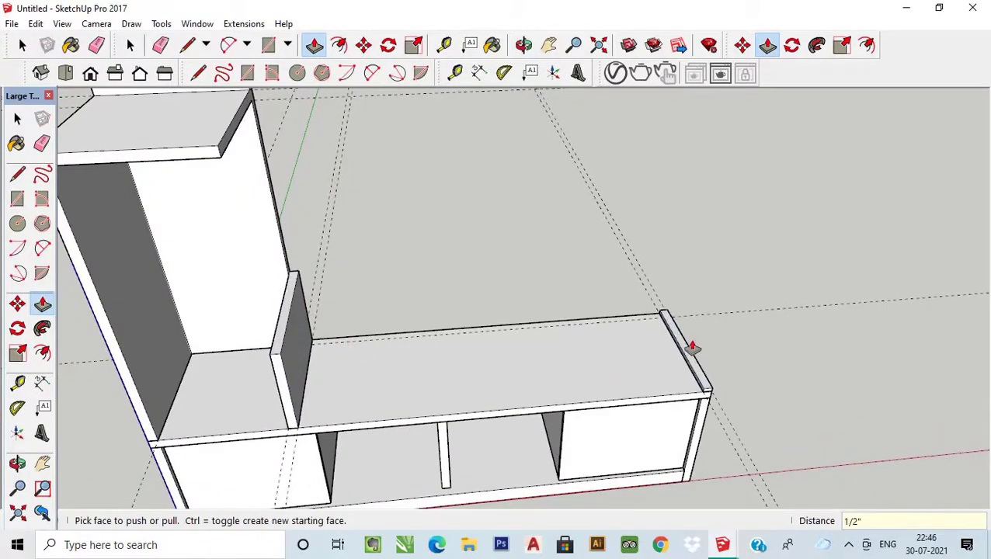
# Raise the right end strip into a matching upright panel.
pyautogui.scroll(3, 699, 361)
pyautogui.scroll(2, 712, 354)
pyautogui.moveTo(688, 386); pyautogui.dragTo(683, 333)
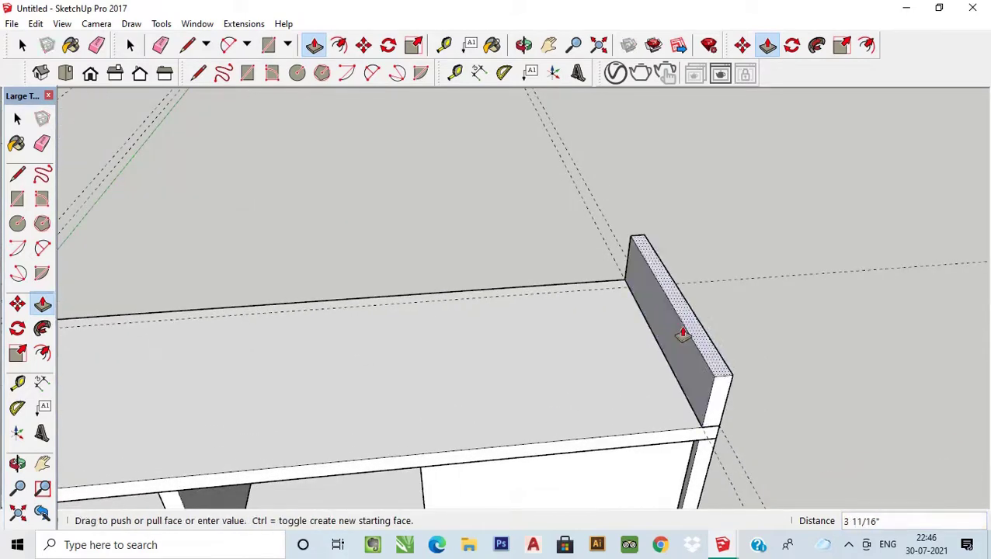
pyautogui.write('10')
pyautogui.click(683, 333)
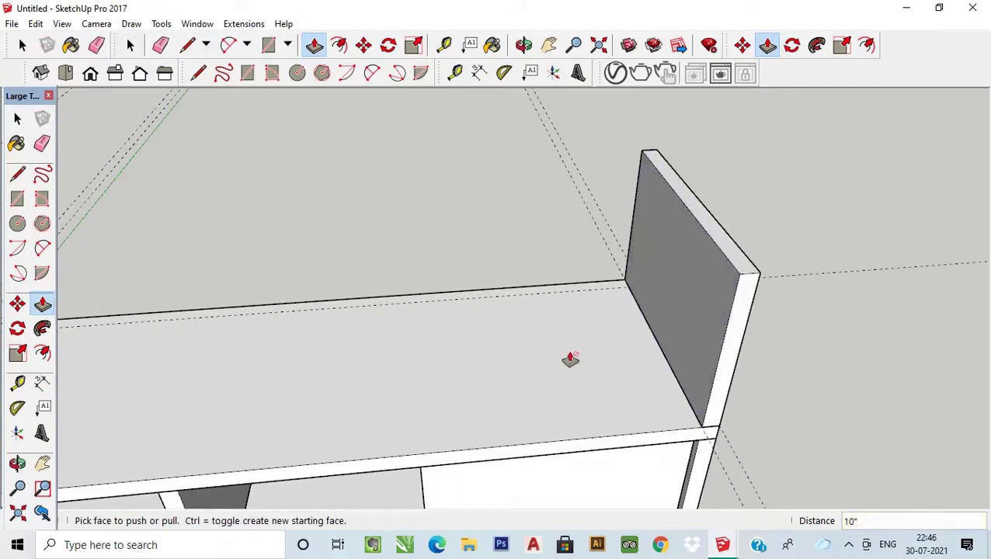
pyautogui.scroll(-3, 570, 358)
pyautogui.press('space')
pyautogui.scroll(-2, 426, 211)
# Draw a trial rectangle across the raised shelf's front, then undo it.
pyautogui.moveTo(425, 211); pyautogui.dragTo(398, 296, button='middle')
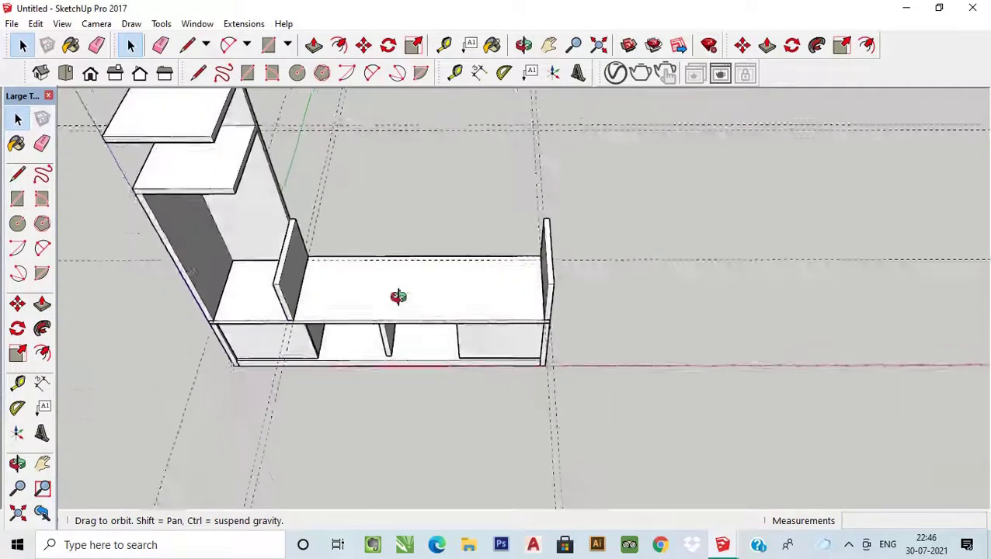
pyautogui.moveTo(358, 367); pyautogui.dragTo(292, 344, button='middle')
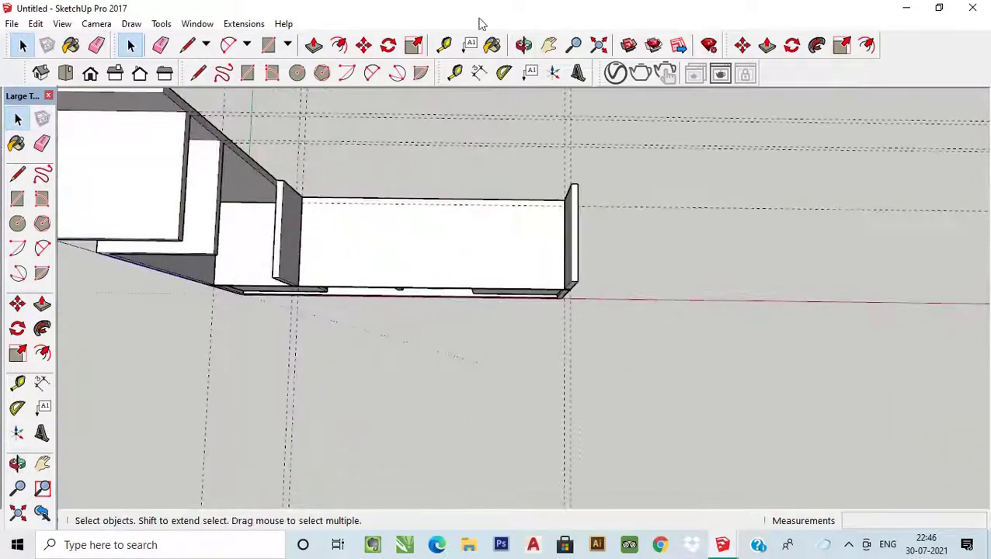
pyautogui.click(268, 44)
pyautogui.click(277, 185)
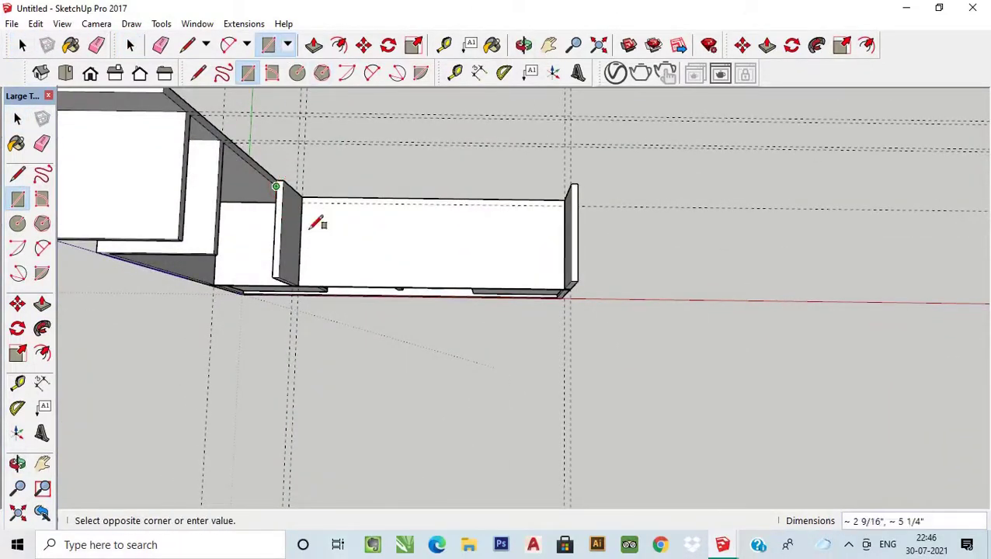
pyautogui.click(576, 282)
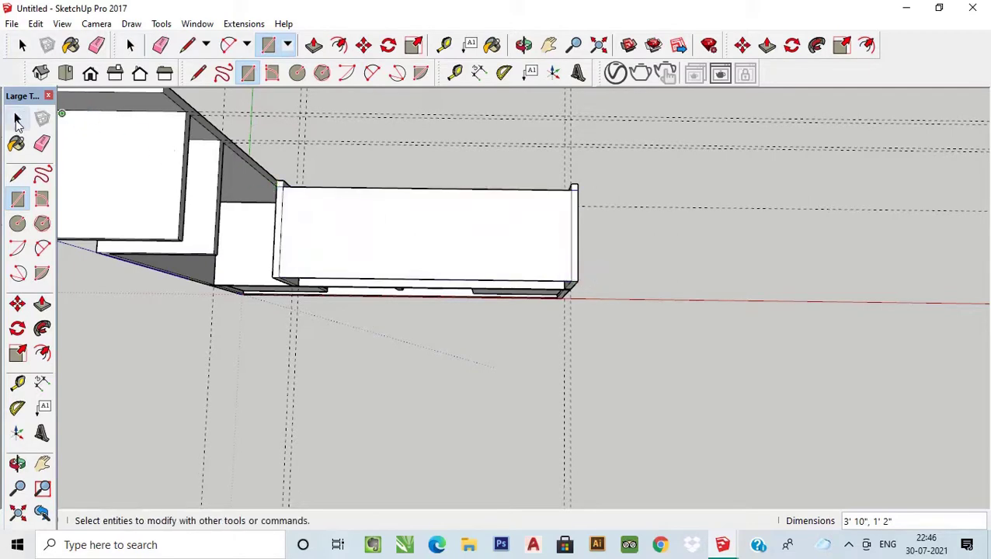
pyautogui.hotkey('ctrl', 'z')
# Close the raised shelf's front with a rectangle face and select it.
pyautogui.scroll(3, 272, 174)
pyautogui.scroll(1, 268, 175)
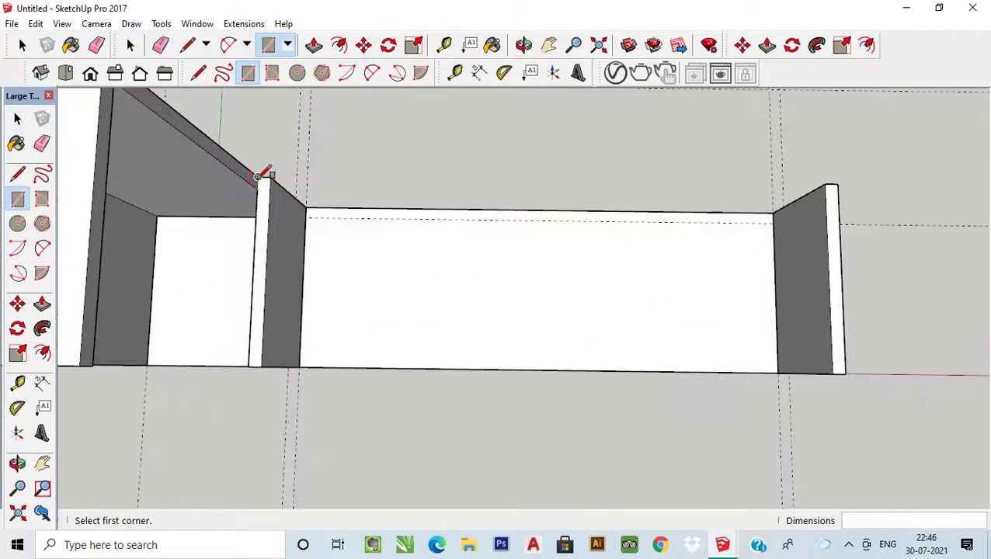
pyautogui.click(258, 178)
pyautogui.click(845, 373)
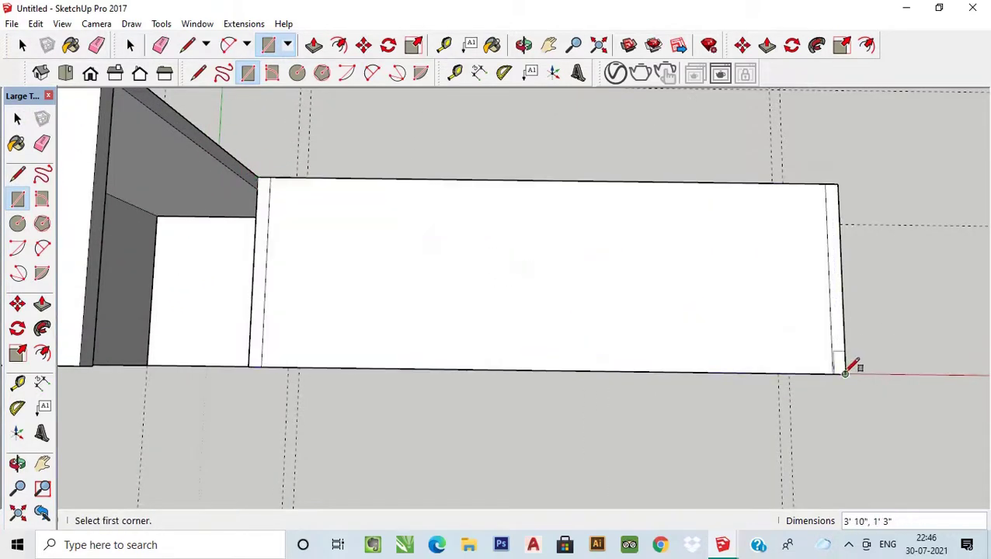
pyautogui.click(17, 118)
pyautogui.click(276, 230)
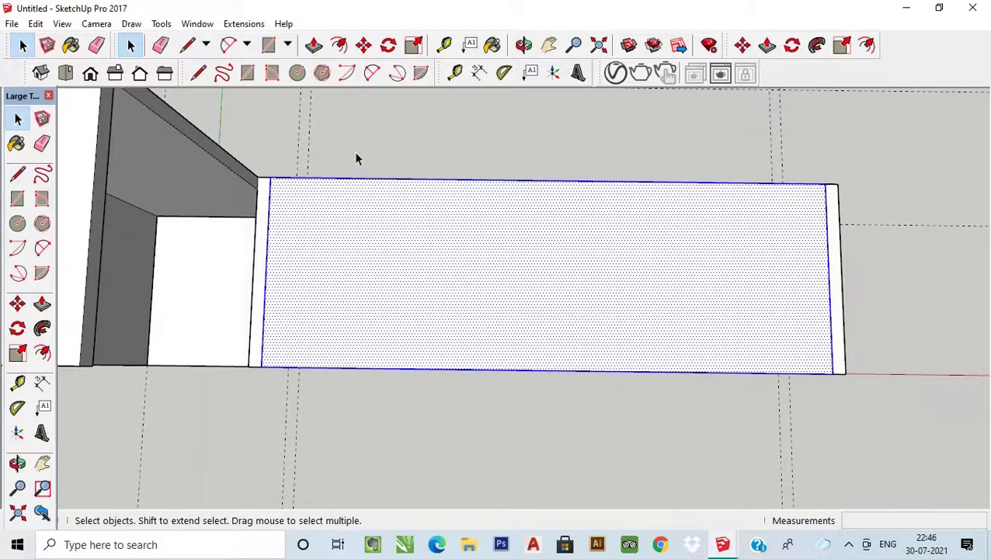
# Delete the raised shelf's top face and select the divider panel.
pyautogui.moveTo(355, 159)
pyautogui.mouseDown(button='middle')
pyautogui.moveTo(396, 230)
pyautogui.moveTo(385, 168)
pyautogui.moveTo(382, 210)
pyautogui.moveTo(437, 115)
pyautogui.mouseUp(button='middle')
pyautogui.click(384, 169)
pyautogui.press('Delete')
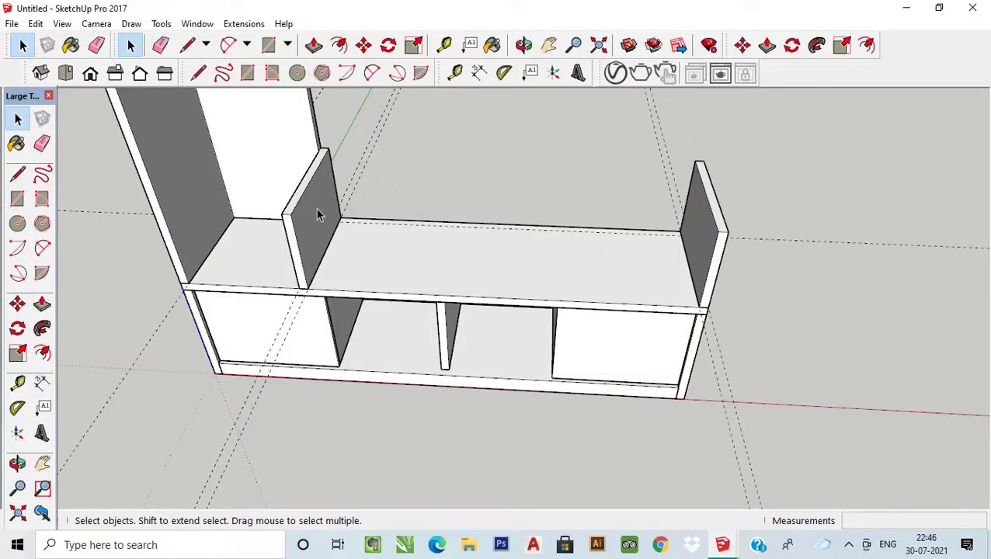
pyautogui.click(317, 208)
pyautogui.moveTo(318, 208)
pyautogui.mouseDown(button='middle')
pyautogui.moveTo(284, 222)
pyautogui.moveTo(368, 221)
pyautogui.mouseUp(button='middle')
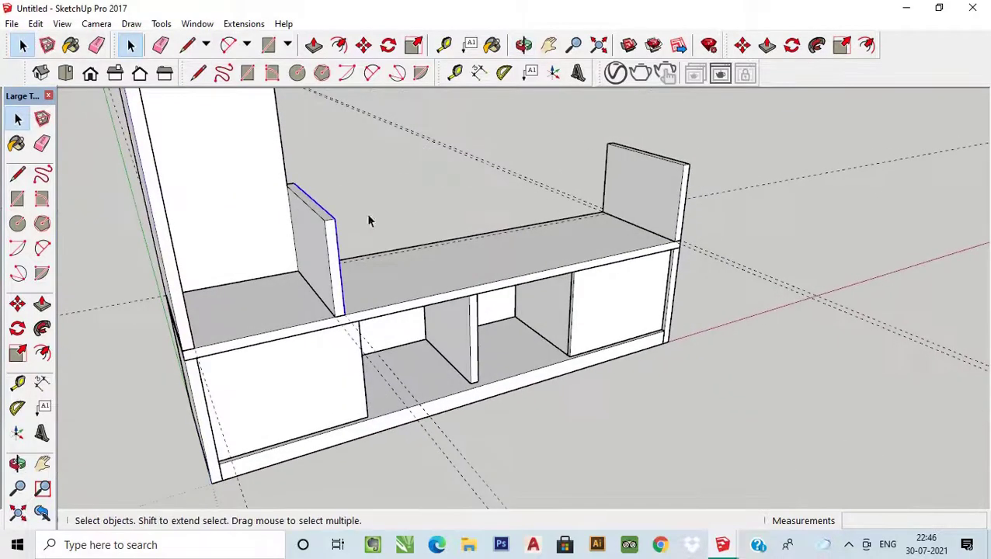
pyautogui.tripleClick(330, 240)
pyautogui.click(308, 237)
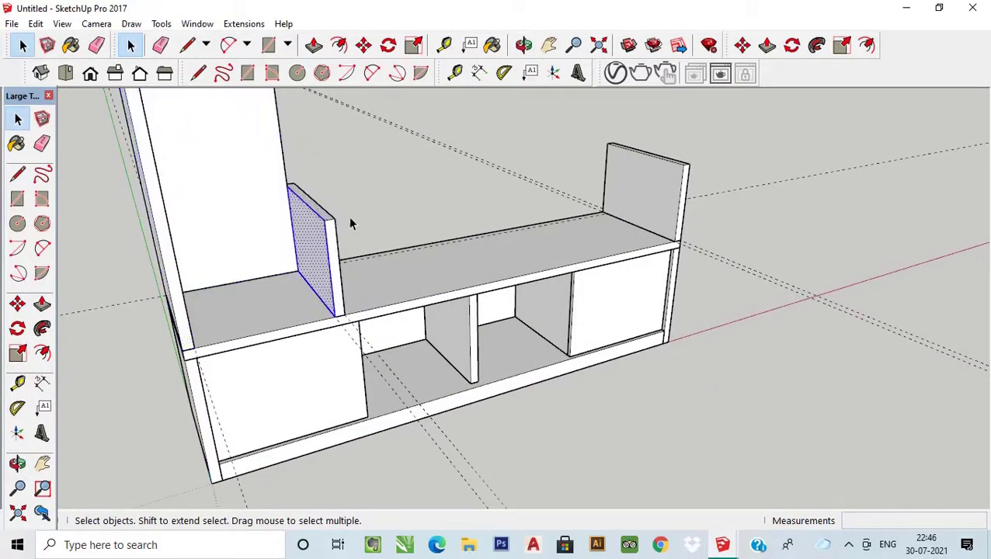
# From a low front view, select the raised shelf's right end panel.
pyautogui.moveTo(349, 224); pyautogui.dragTo(205, 283, button='middle')
pyautogui.moveTo(404, 159)
pyautogui.mouseDown(button='middle')
pyautogui.moveTo(516, 261)
pyautogui.moveTo(520, 330)
pyautogui.mouseUp(button='middle')
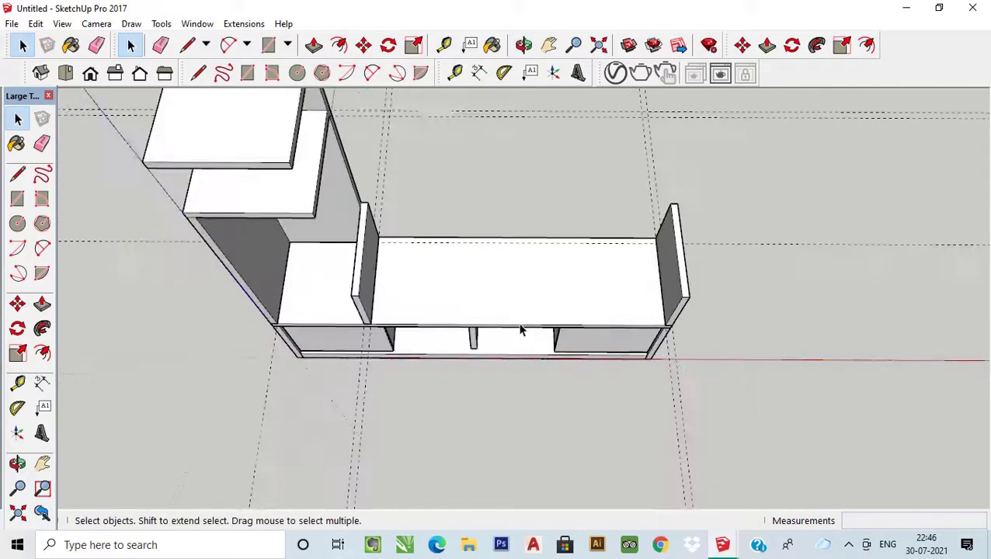
pyautogui.scroll(3, 652, 252)
pyautogui.click(652, 252)
# Make the right end panel a group.
pyautogui.rightClick(653, 253)
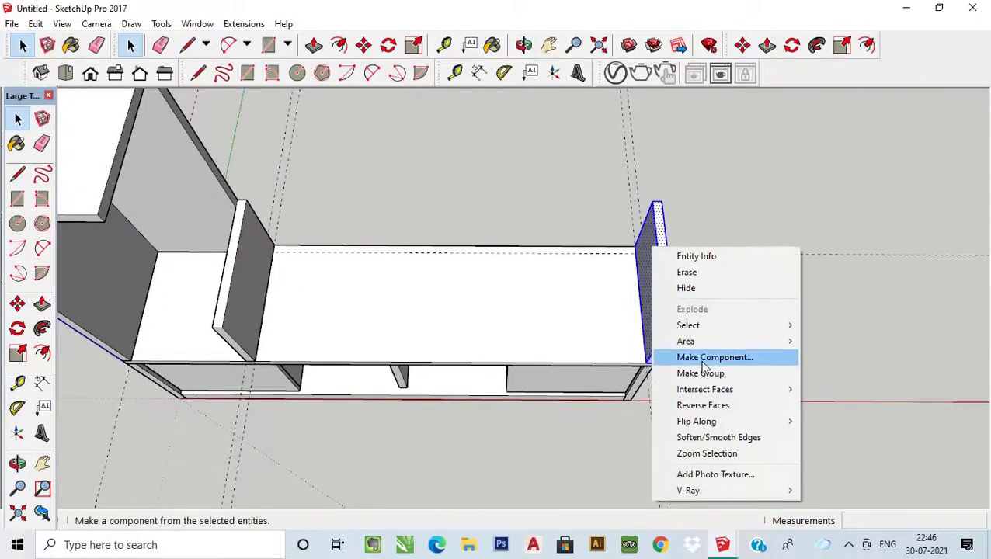
pyautogui.click(699, 374)
pyautogui.click(732, 304)
pyautogui.scroll(-2, 731, 304)
pyautogui.moveTo(391, 334); pyautogui.dragTo(358, 225, button='middle')
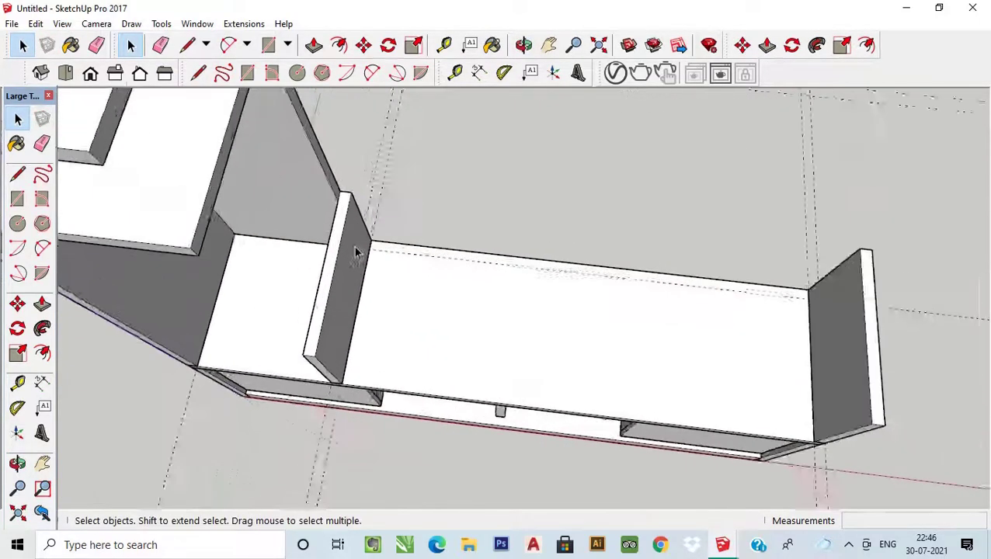
pyautogui.click(353, 233)
pyautogui.click(354, 226)
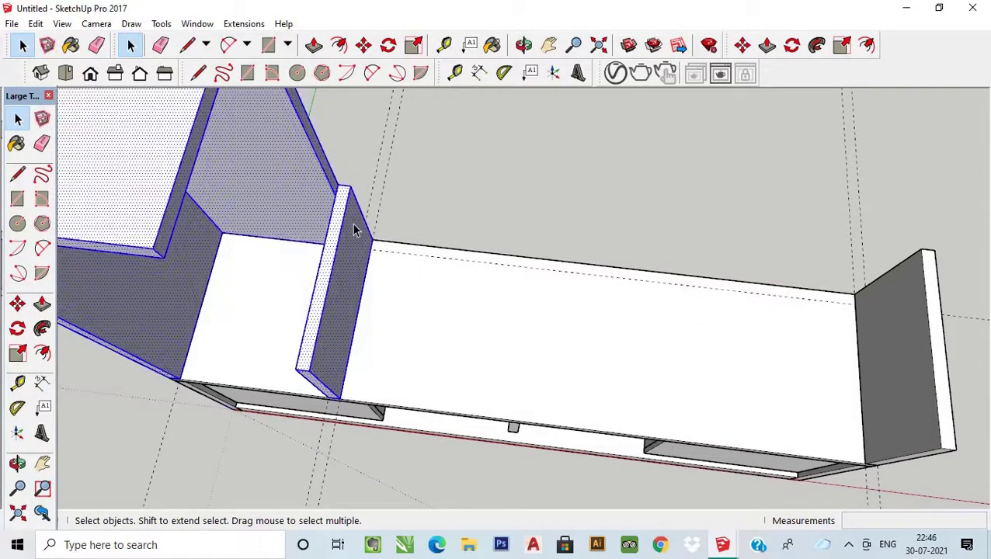
pyautogui.click(427, 177)
pyautogui.moveTo(427, 177); pyautogui.dragTo(409, 116, button='middle')
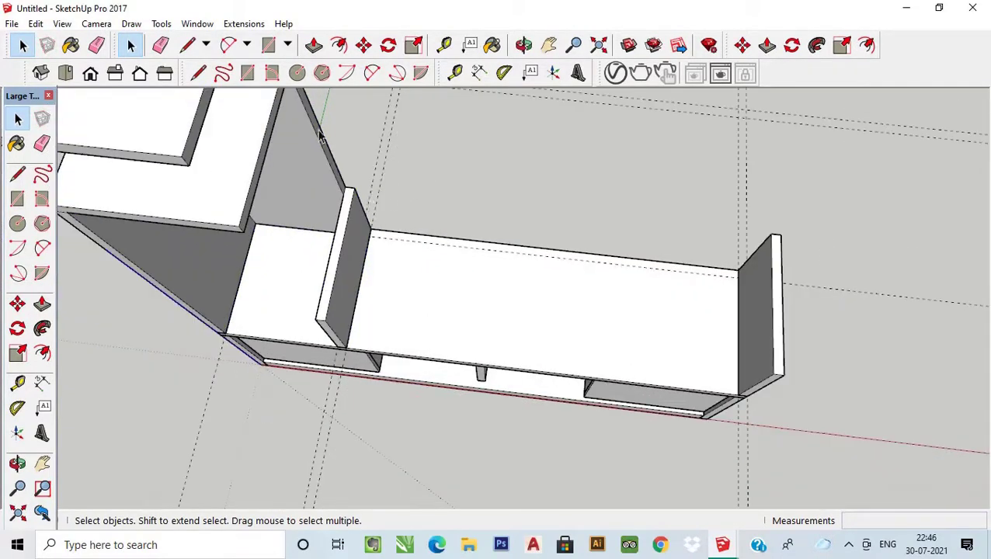
# Draw a 3' 9" x 1' 3" rectangle across the end panel tops and group it.
pyautogui.click(268, 45)
pyautogui.click(782, 377)
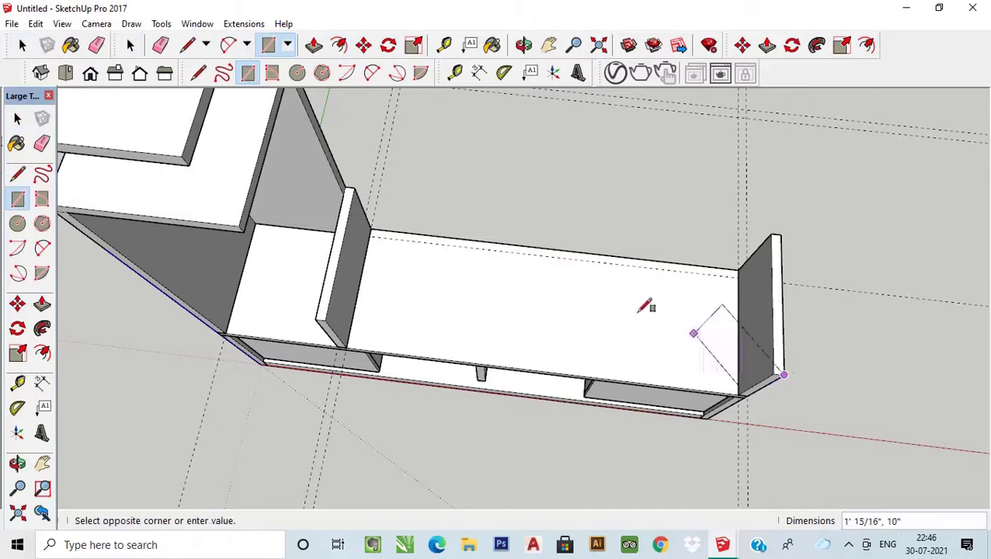
pyautogui.click(347, 188)
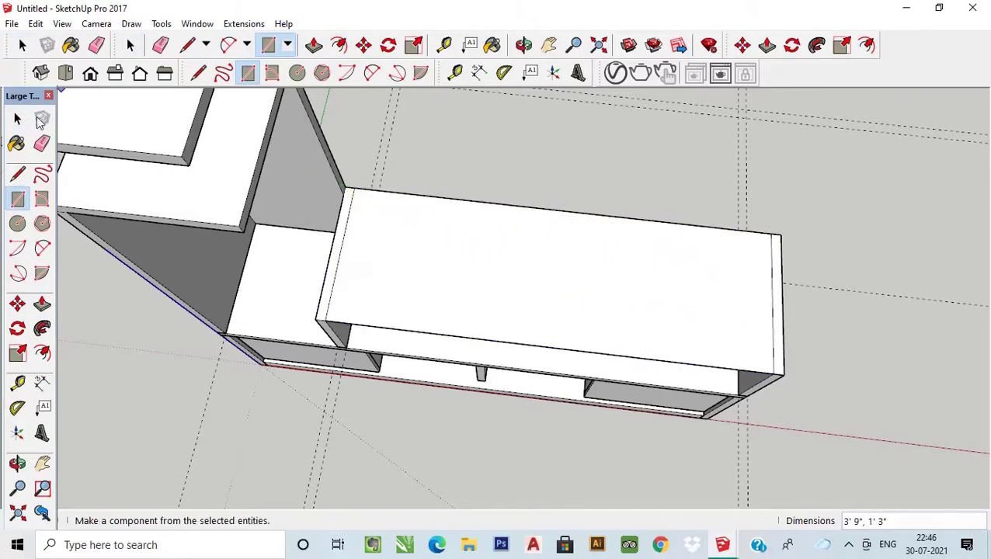
pyautogui.click(17, 118)
pyautogui.click(446, 285)
pyautogui.rightClick(449, 279)
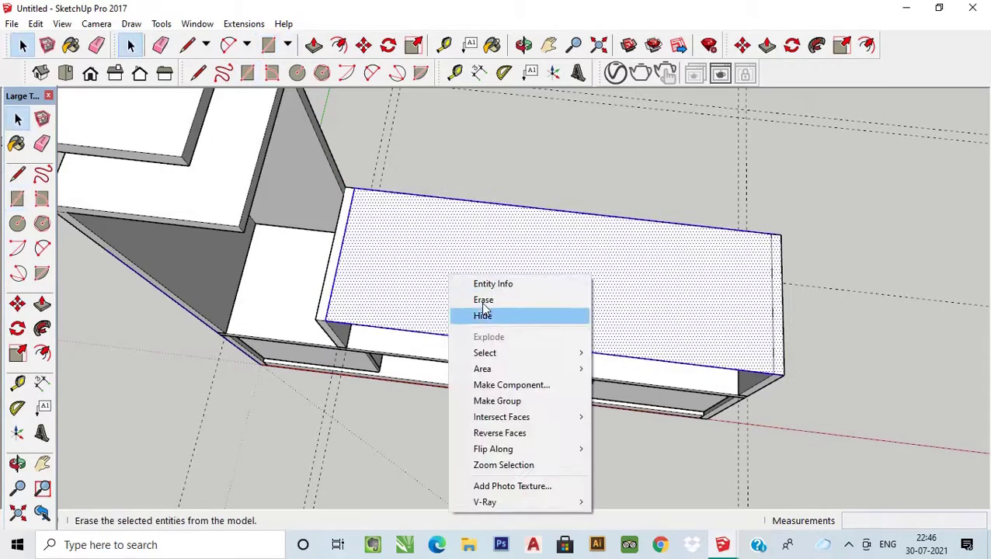
pyautogui.click(483, 401)
pyautogui.doubleClick(453, 268)
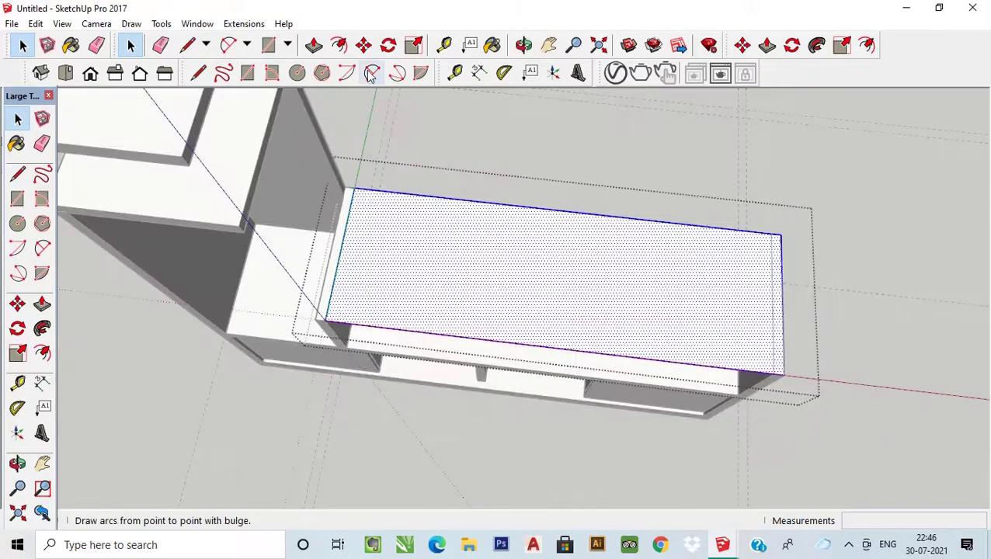
# Push/Pull the grouped top face up 1" into a slab capping the raised shelf.
pyautogui.click(313, 45)
pyautogui.click(468, 260)
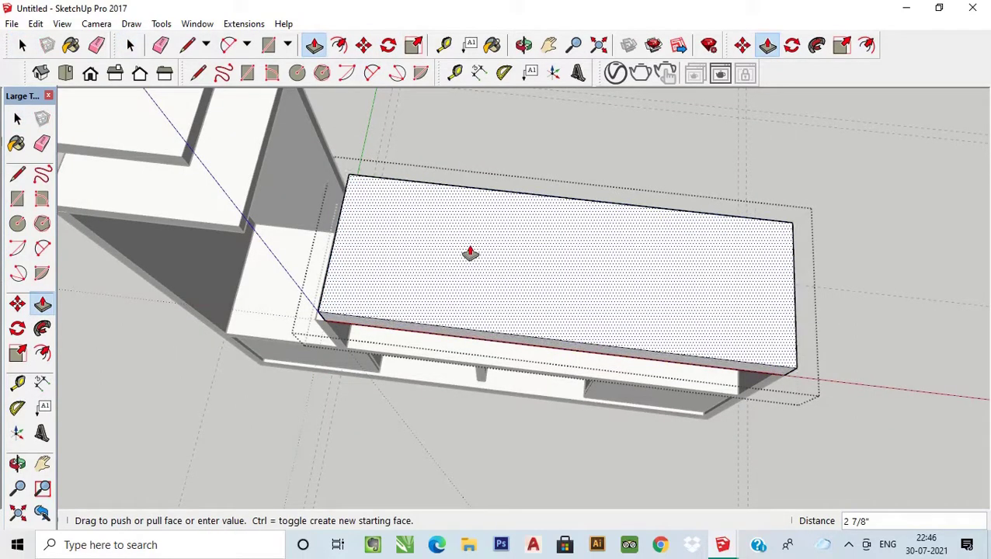
pyautogui.moveTo(400, 288); pyautogui.dragTo(568, 180, button='middle')
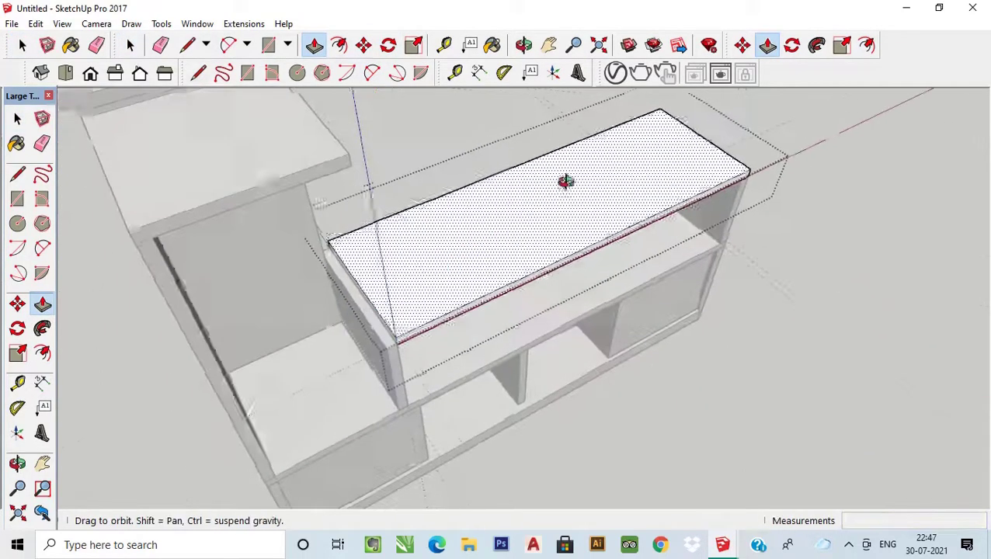
pyautogui.scroll(3, 396, 291)
pyautogui.click(397, 291)
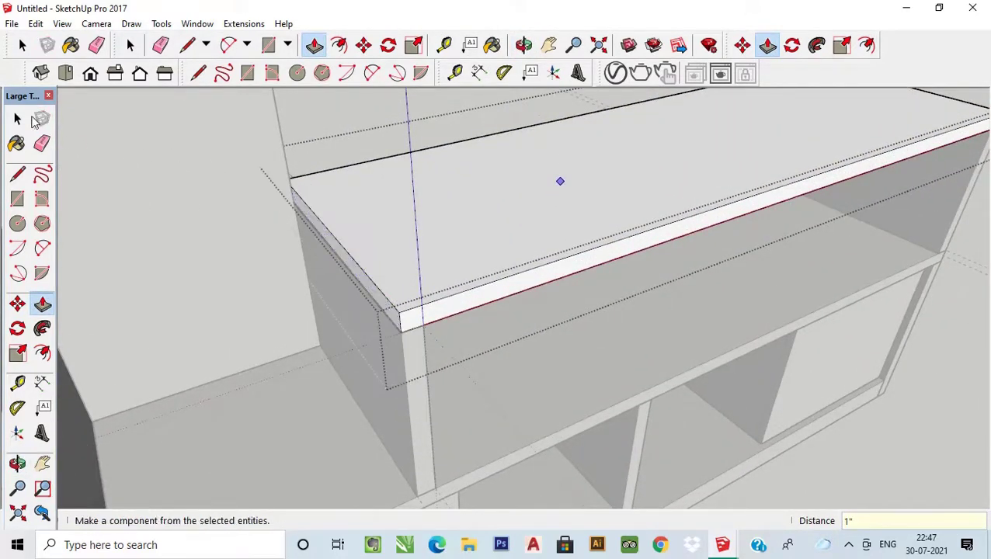
pyautogui.click(22, 45)
pyautogui.moveTo(543, 311)
pyautogui.mouseDown(button='middle')
pyautogui.moveTo(818, 312)
pyautogui.moveTo(683, 339)
pyautogui.moveTo(582, 214)
pyautogui.moveTo(627, 285)
pyautogui.mouseUp(button='middle')
pyautogui.scroll(2, 630, 281)
# Place a Tape Measure guide across the middle of the raised shelf's floor.
pyautogui.scroll(2, 581, 318)
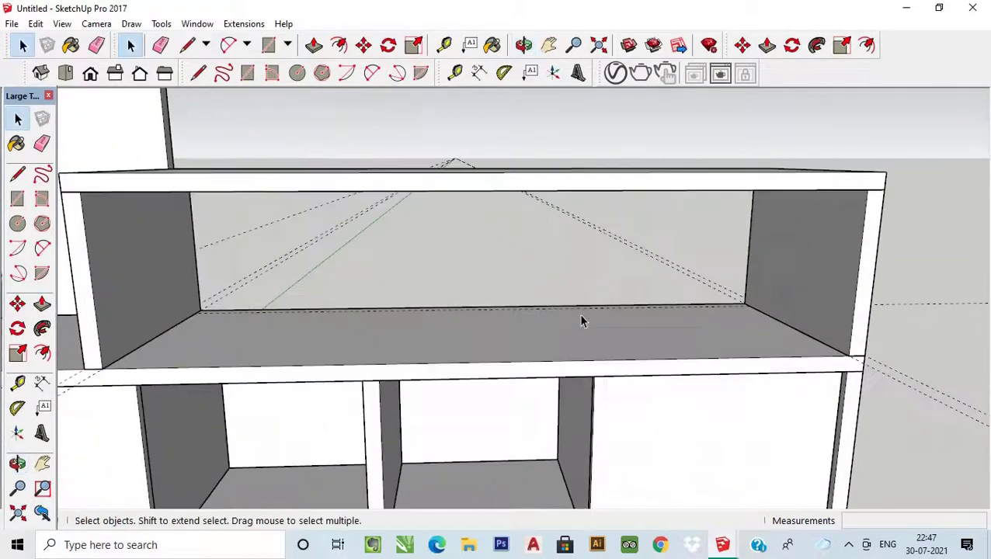
pyautogui.scroll(1, 581, 334)
pyautogui.scroll(1, 581, 337)
pyautogui.click(458, 72)
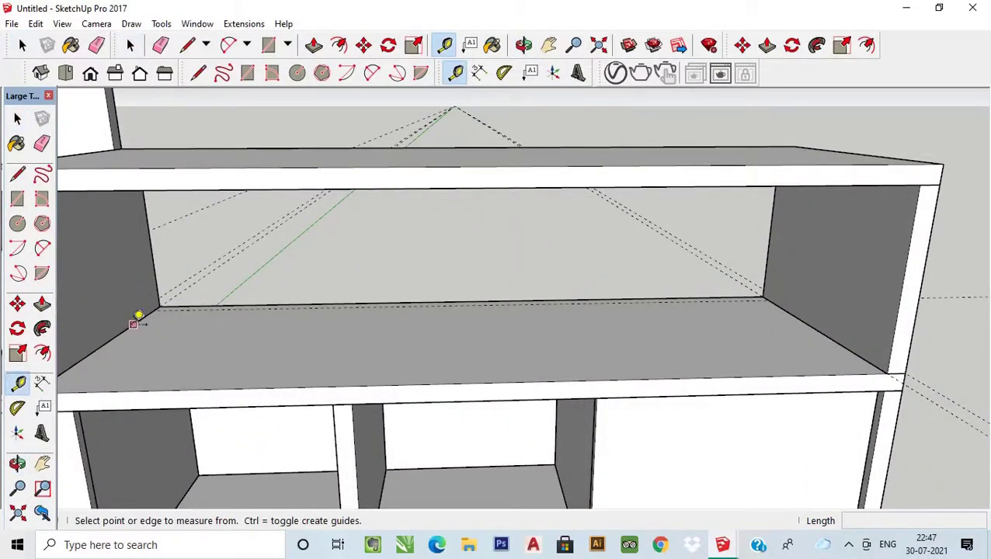
pyautogui.click(132, 323)
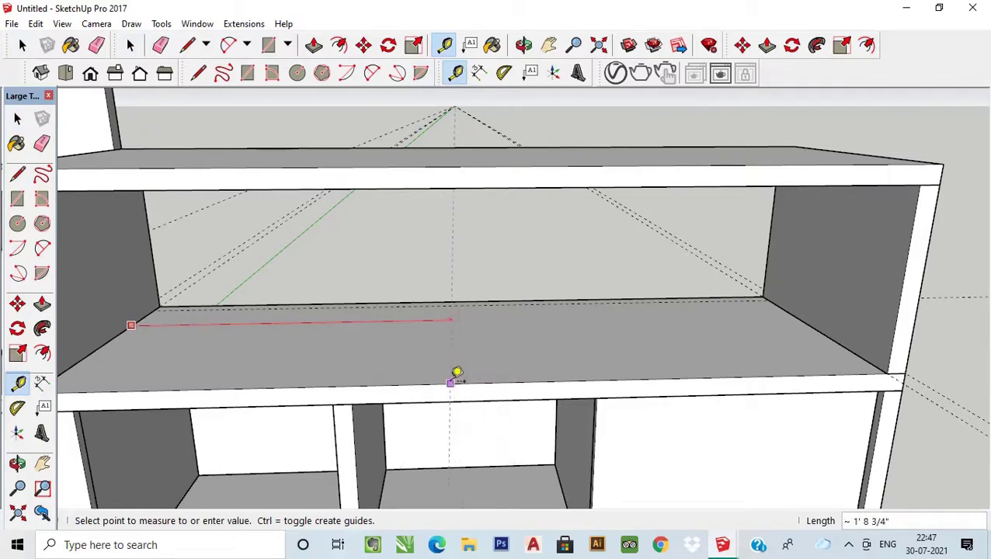
pyautogui.scroll(2, 520, 374)
pyautogui.press('Escape')
pyautogui.scroll(-3, 508, 349)
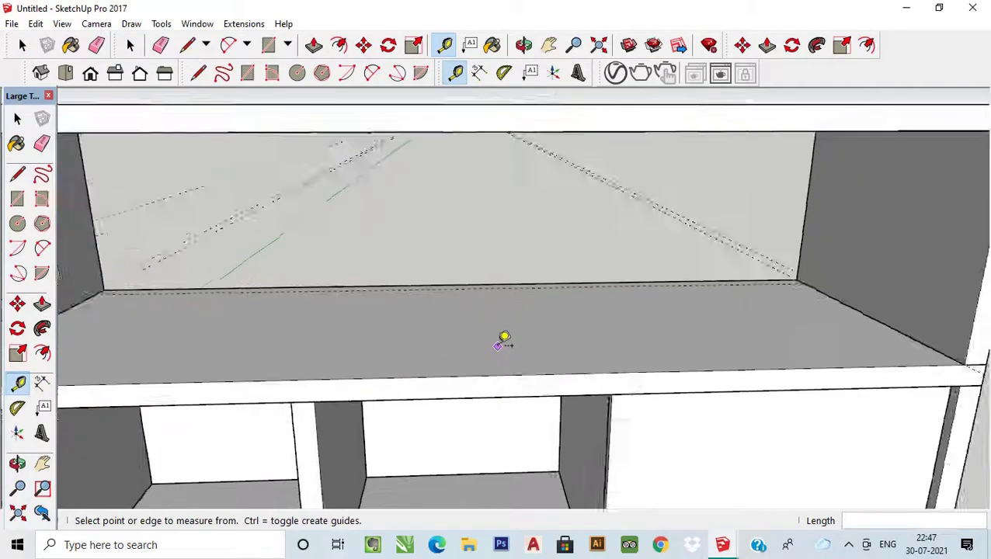
pyautogui.moveTo(505, 338); pyautogui.dragTo(533, 394, button='middle')
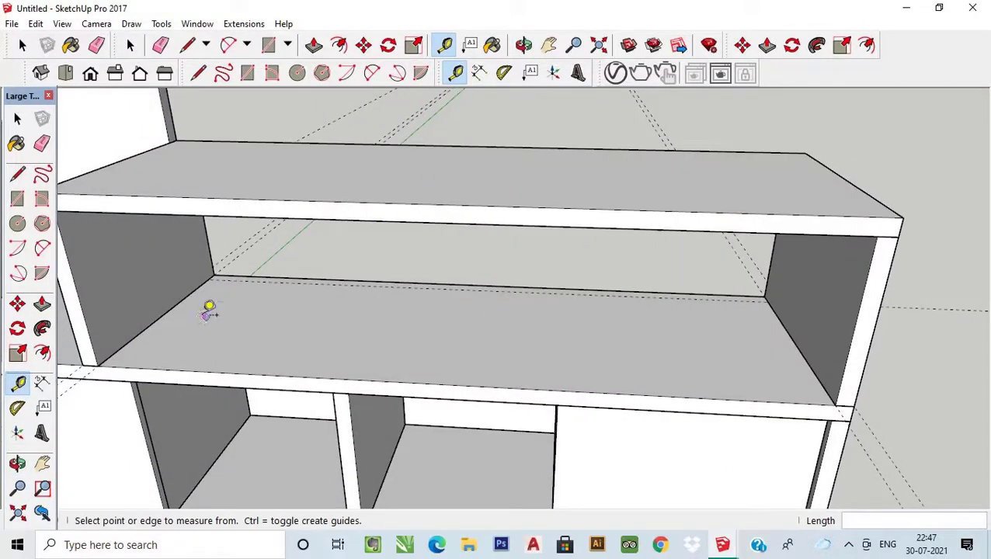
pyautogui.click(184, 298)
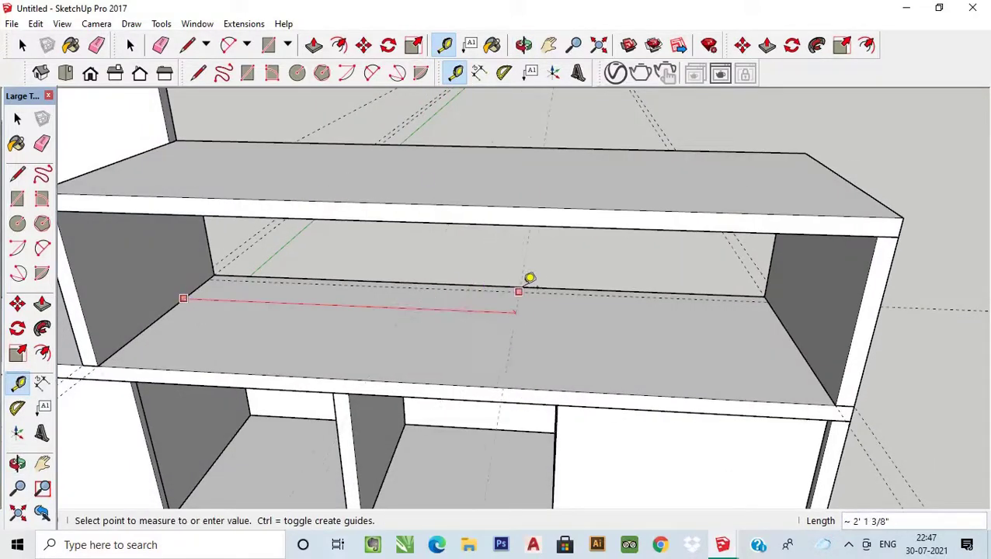
pyautogui.scroll(3, 489, 276)
pyautogui.click(481, 273)
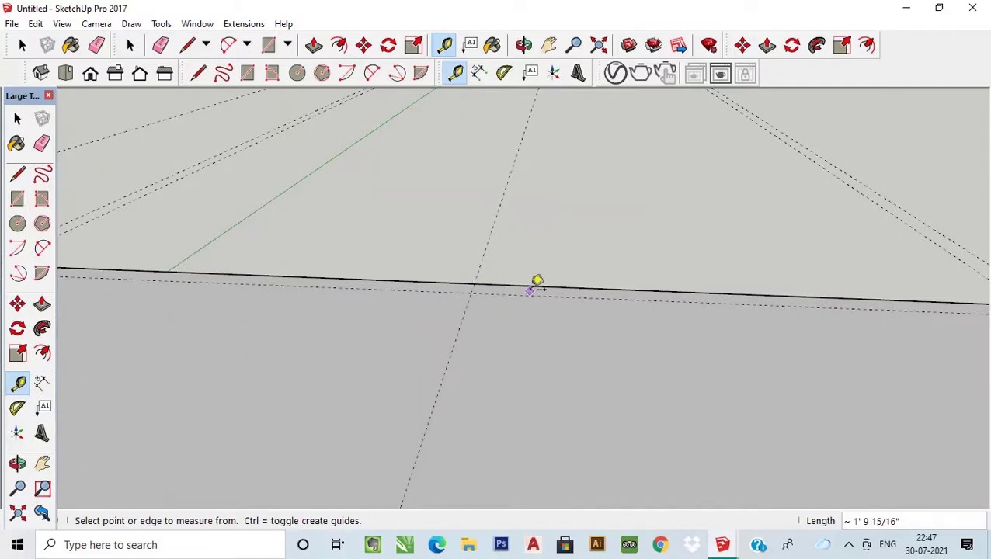
# Add 1/2" offset guides beside the centre guide.
pyautogui.scroll(-5, 497, 303)
pyautogui.moveTo(513, 325); pyautogui.dragTo(537, 414, button='middle')
pyautogui.scroll(5, 514, 347)
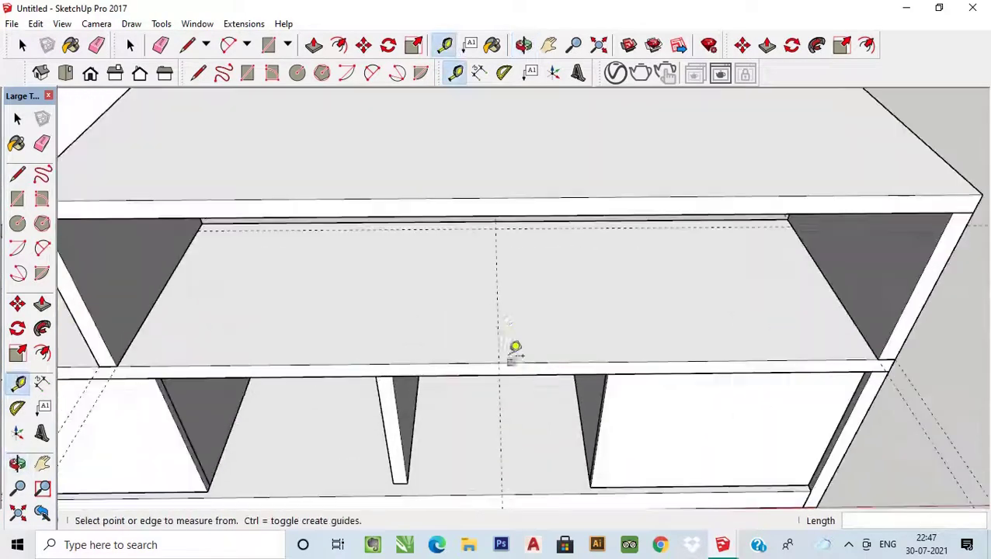
pyautogui.click(497, 321)
pyautogui.write('1/2"')
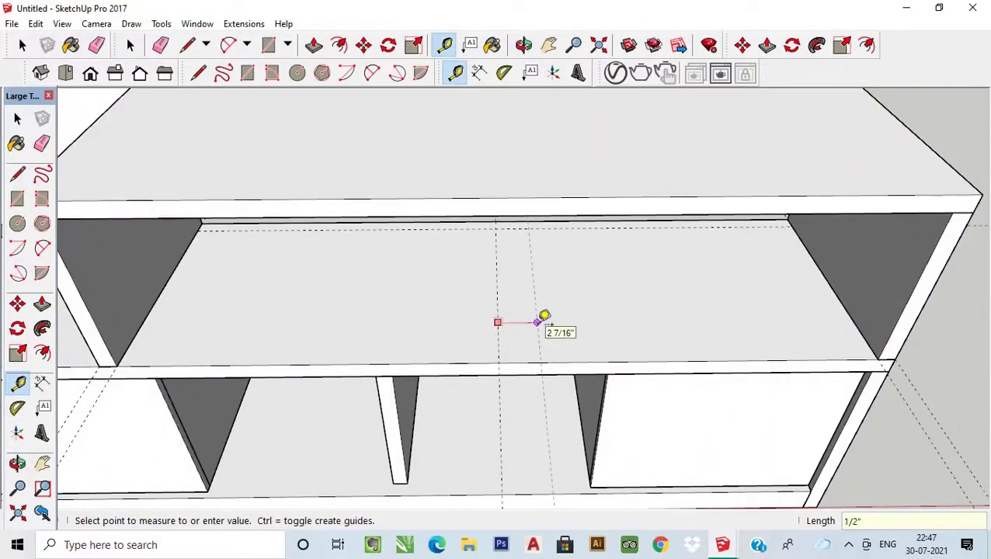
pyautogui.moveTo(544, 316)
pyautogui.mouseDown(button='middle')
pyautogui.moveTo(495, 327)
pyautogui.moveTo(508, 323)
pyautogui.mouseUp(button='middle')
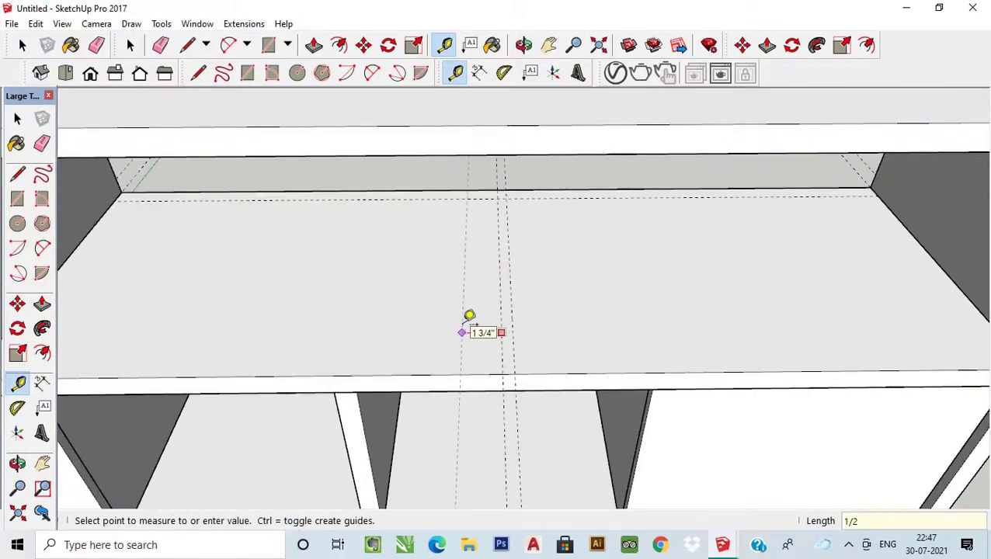
# Draw a thin divider base rectangle between the centre guides and lift it slightly.
pyautogui.click(247, 72)
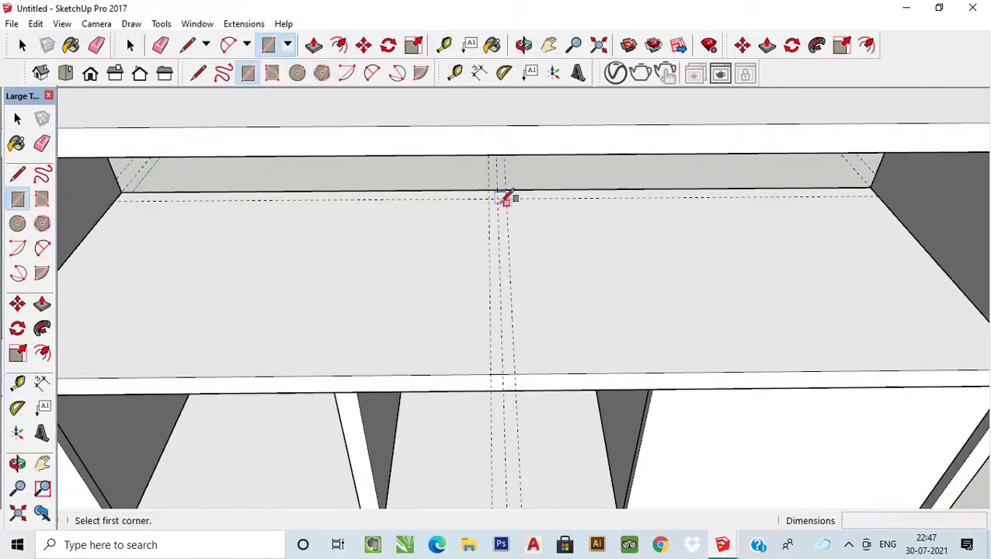
pyautogui.click(487, 189)
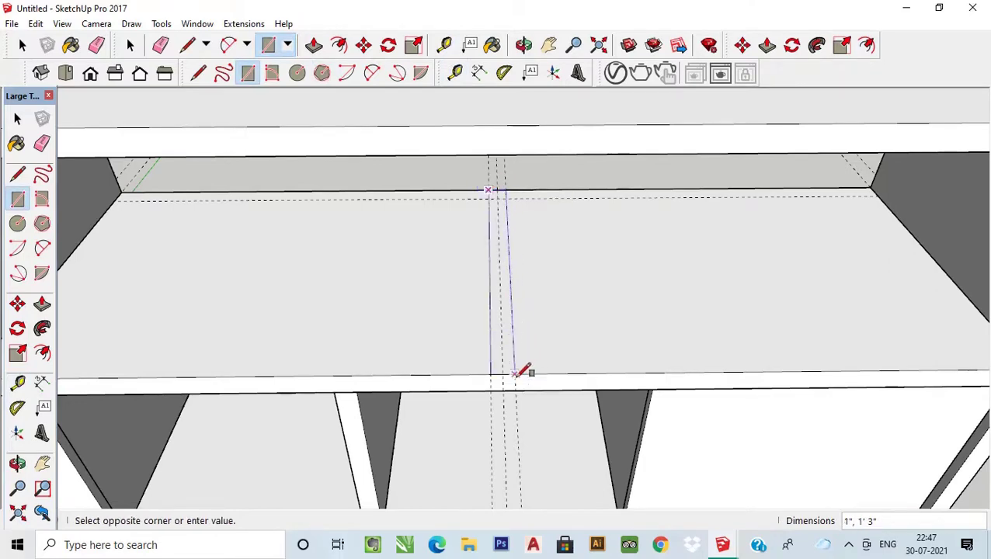
pyautogui.click(514, 374)
pyautogui.click(313, 46)
pyautogui.moveTo(442, 310); pyautogui.dragTo(480, 294, button='middle')
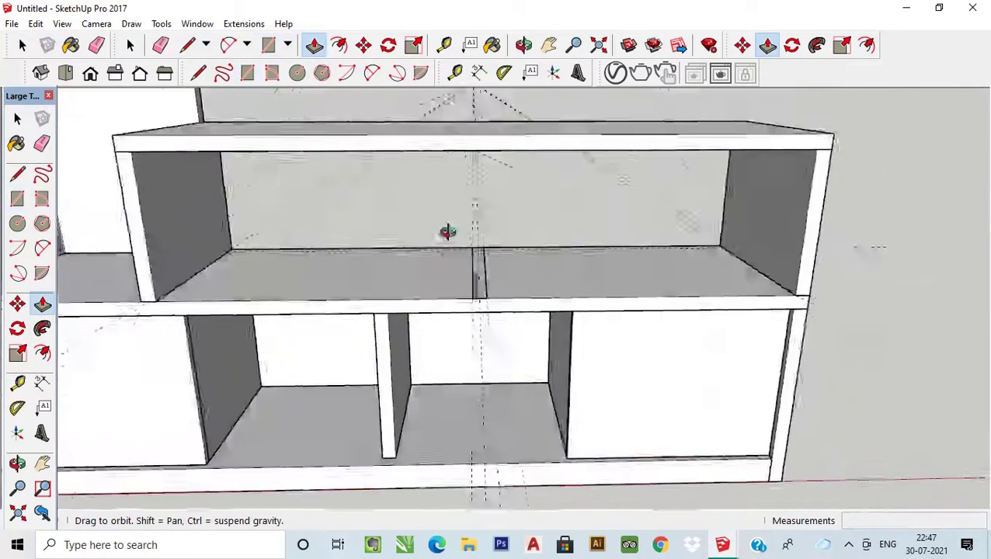
pyautogui.click(479, 282)
# Push/Pull the divider from the shelf floor up to meet the top slab.
pyautogui.moveTo(477, 204); pyautogui.dragTo(490, 261, button='middle')
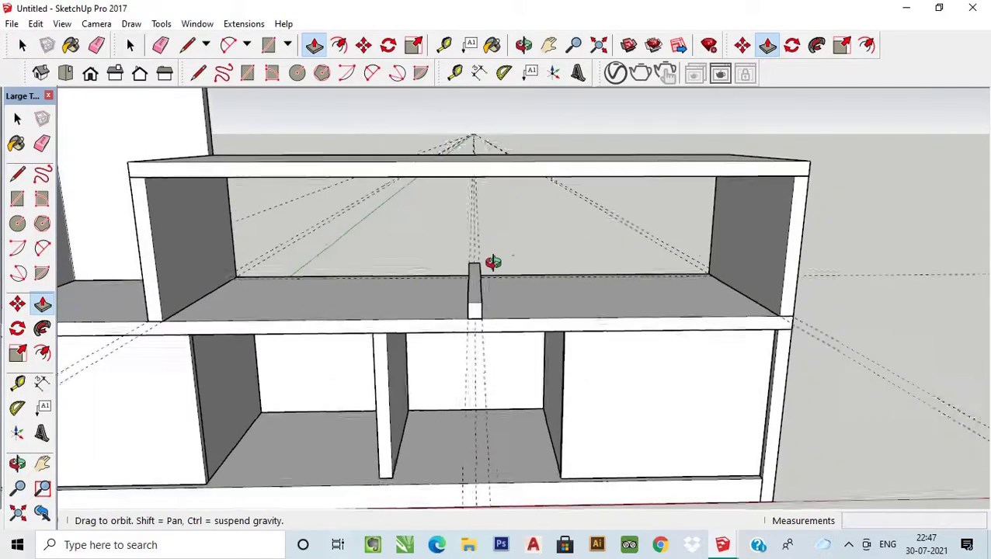
pyautogui.scroll(3, 458, 292)
pyautogui.moveTo(449, 298); pyautogui.dragTo(451, 251)
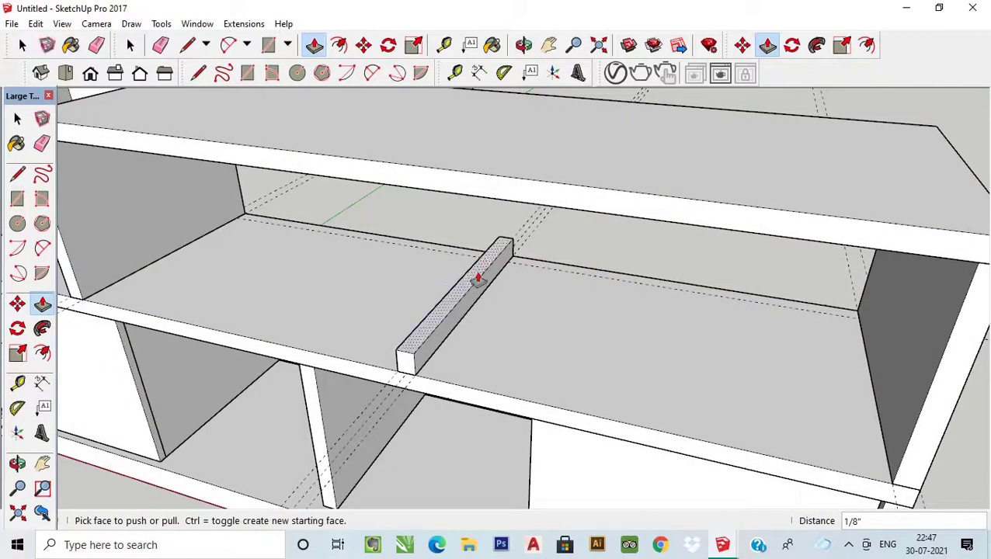
pyautogui.scroll(3, 479, 280)
pyautogui.press('space')
pyautogui.scroll(-3, 385, 334)
pyautogui.moveTo(385, 334)
pyautogui.mouseDown(button='middle')
pyautogui.moveTo(598, 305)
pyautogui.moveTo(668, 253)
pyautogui.moveTo(572, 386)
pyautogui.moveTo(381, 115)
pyautogui.mouseUp(button='middle')
pyautogui.click(557, 367)
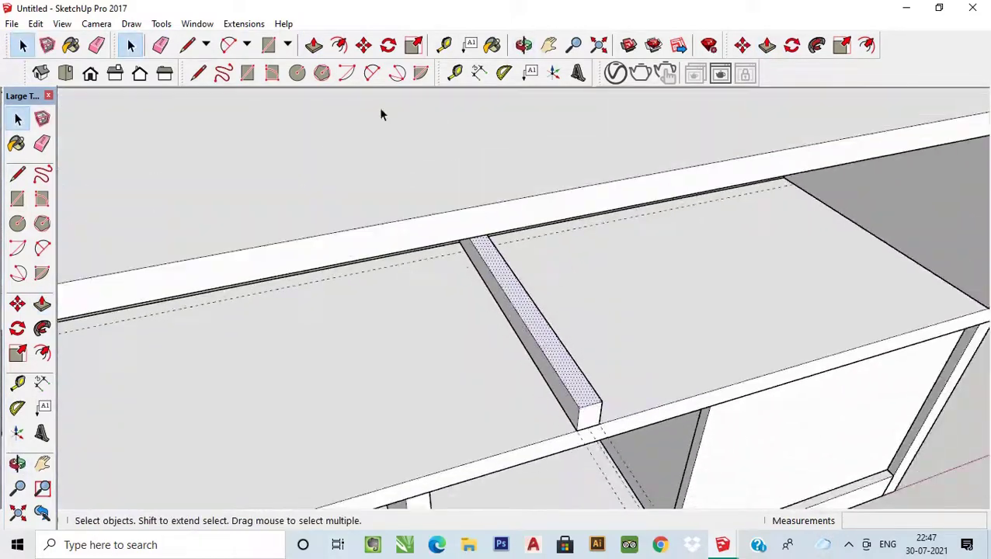
pyautogui.click(314, 47)
pyautogui.moveTo(516, 294); pyautogui.dragTo(448, 232)
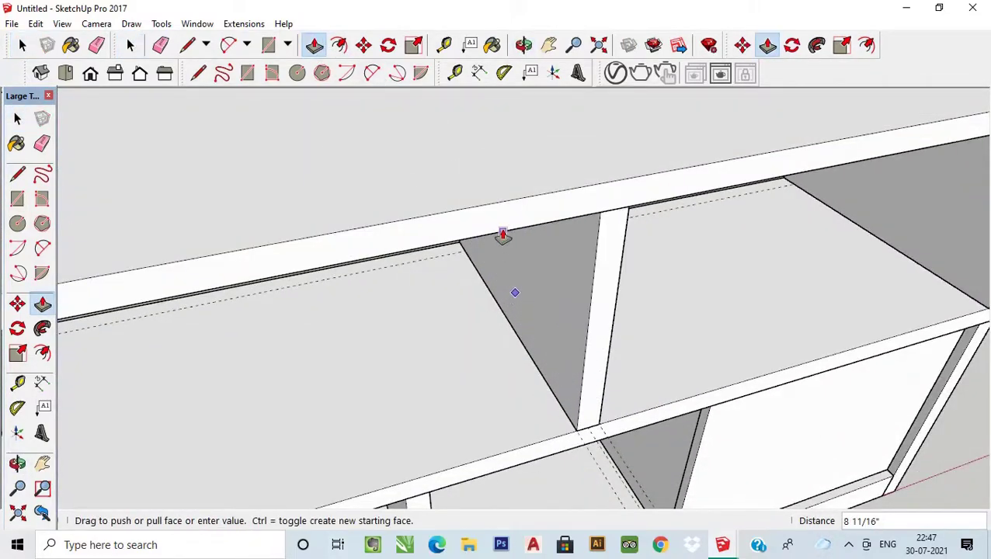
pyautogui.scroll(-5, 448, 233)
pyautogui.moveTo(600, 409)
pyautogui.mouseDown(button='middle')
pyautogui.moveTo(516, 289)
pyautogui.moveTo(465, 194)
pyautogui.mouseUp(button='middle')
pyautogui.press('space')
pyautogui.scroll(-5, 543, 279)
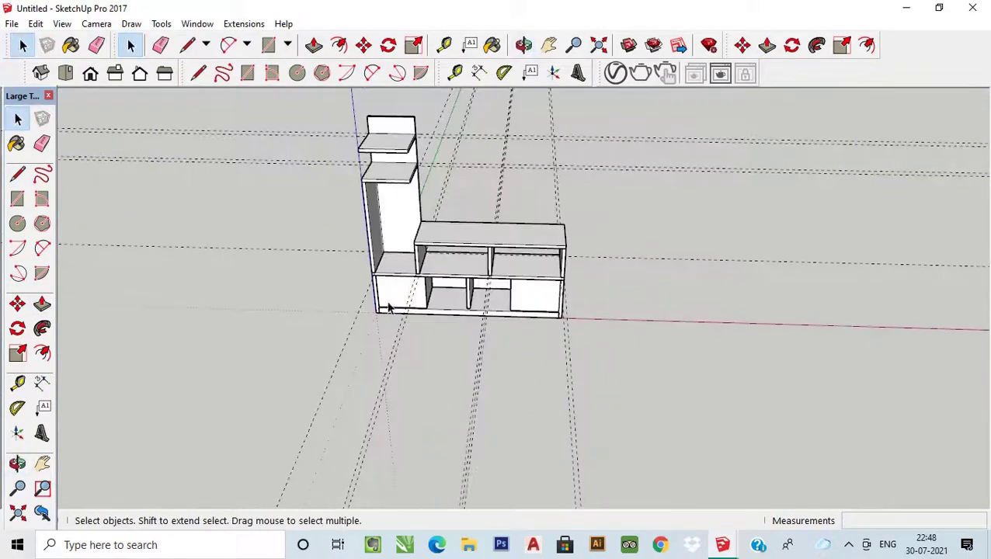
# Erase the leftover construction guide lines.
pyautogui.click(161, 47)
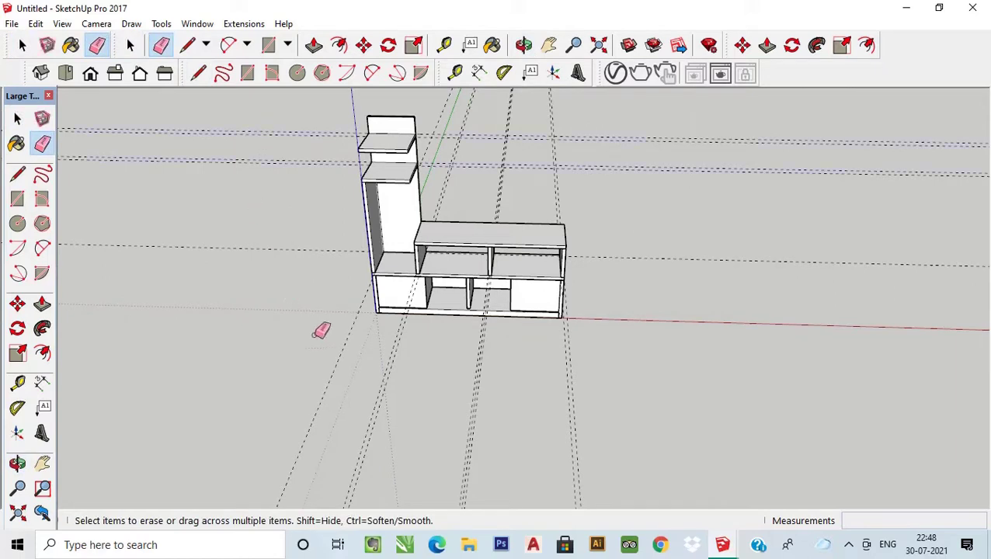
pyautogui.moveTo(320, 331); pyautogui.dragTo(529, 374)
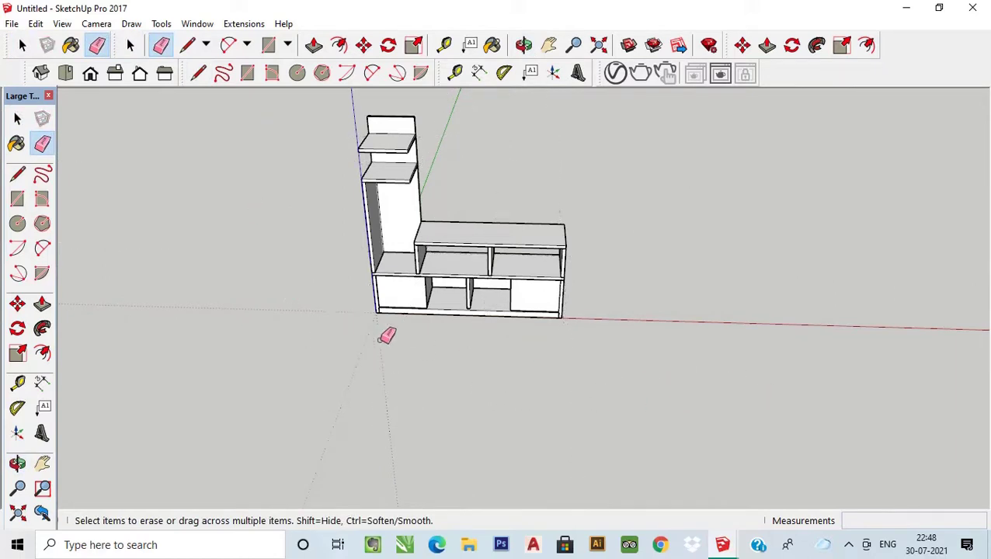
pyautogui.click(17, 118)
# Orbit to a low front view and press B to open the Materials tray.
pyautogui.moveTo(210, 183)
pyautogui.mouseDown(button='middle')
pyautogui.moveTo(466, 347)
pyautogui.moveTo(482, 185)
pyautogui.moveTo(431, 199)
pyautogui.moveTo(553, 332)
pyautogui.moveTo(763, 383)
pyautogui.moveTo(760, 330)
pyautogui.moveTo(334, 316)
pyautogui.moveTo(392, 332)
pyautogui.mouseUp(button='middle')
pyautogui.scroll(3, 695, 420)
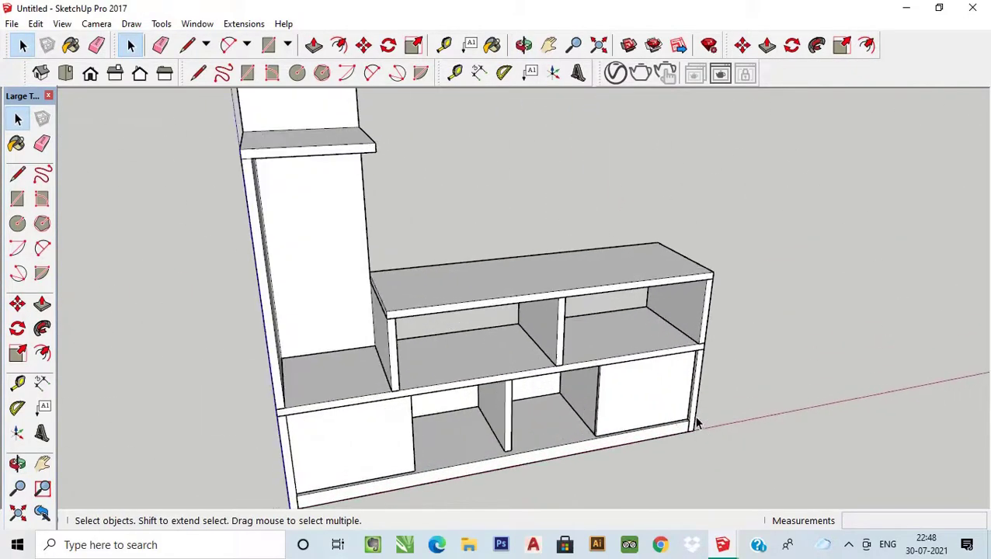
pyautogui.moveTo(694, 420)
pyautogui.mouseDown(button='middle')
pyautogui.moveTo(512, 353)
pyautogui.moveTo(436, 298)
pyautogui.moveTo(525, 396)
pyautogui.moveTo(414, 305)
pyautogui.mouseUp(button='middle')
pyautogui.scroll(-3, 436, 298)
pyautogui.scroll(-2, 453, 323)
pyautogui.scroll(2, 414, 305)
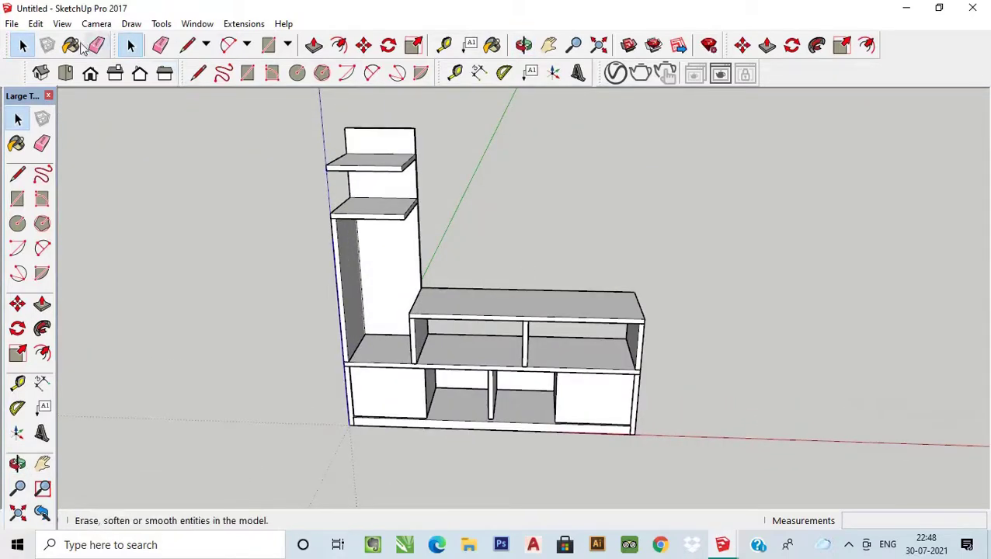
pyautogui.press('b')
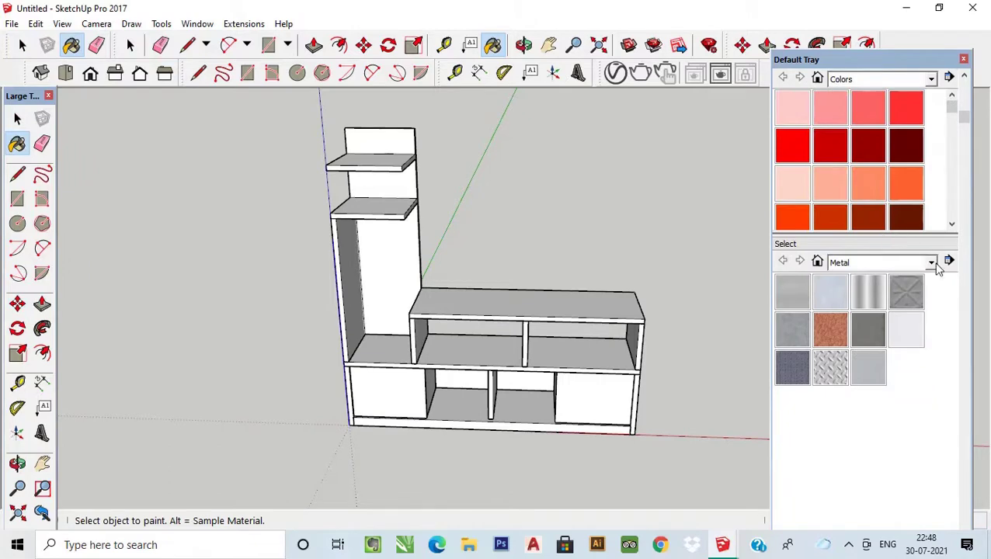
# Pick Wood Cherry Original from the Wood category and paint the top, shelf and lower compartments.
pyautogui.click(931, 261)
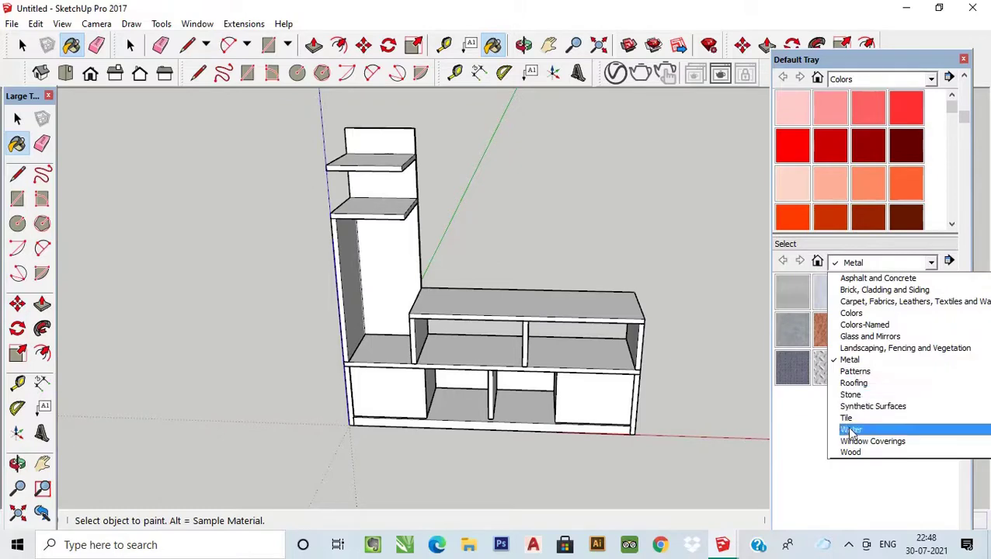
pyautogui.click(854, 452)
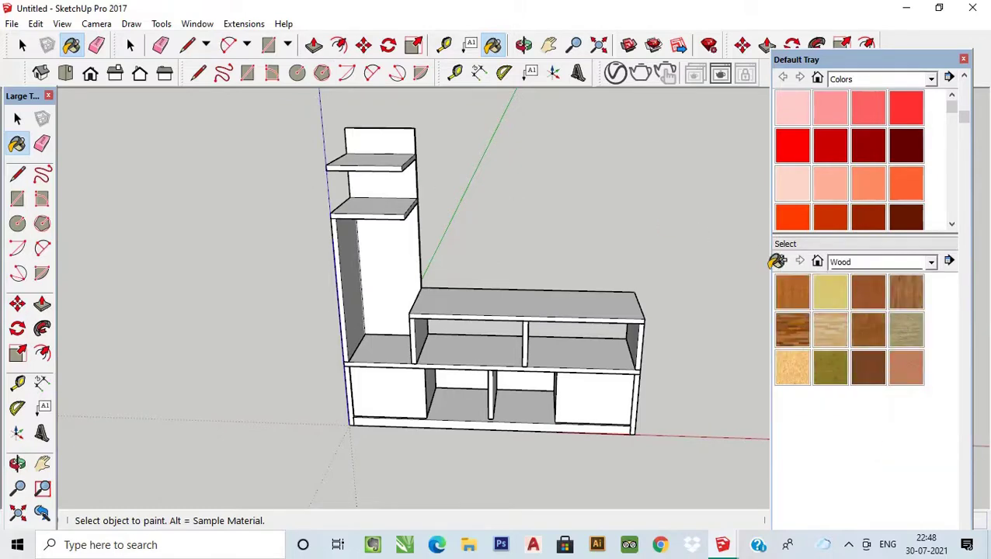
pyautogui.click(552, 302)
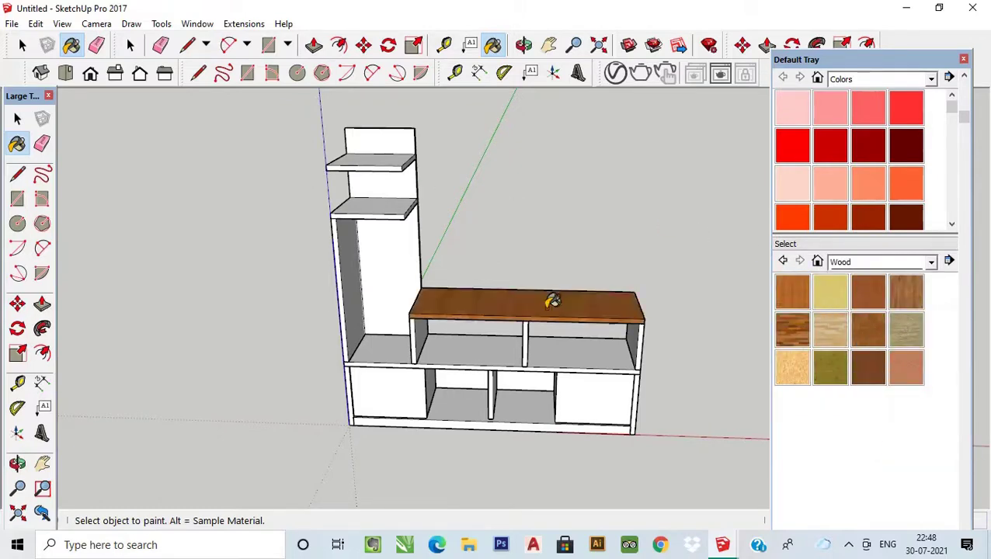
pyautogui.moveTo(572, 311); pyautogui.dragTo(552, 416, button='middle')
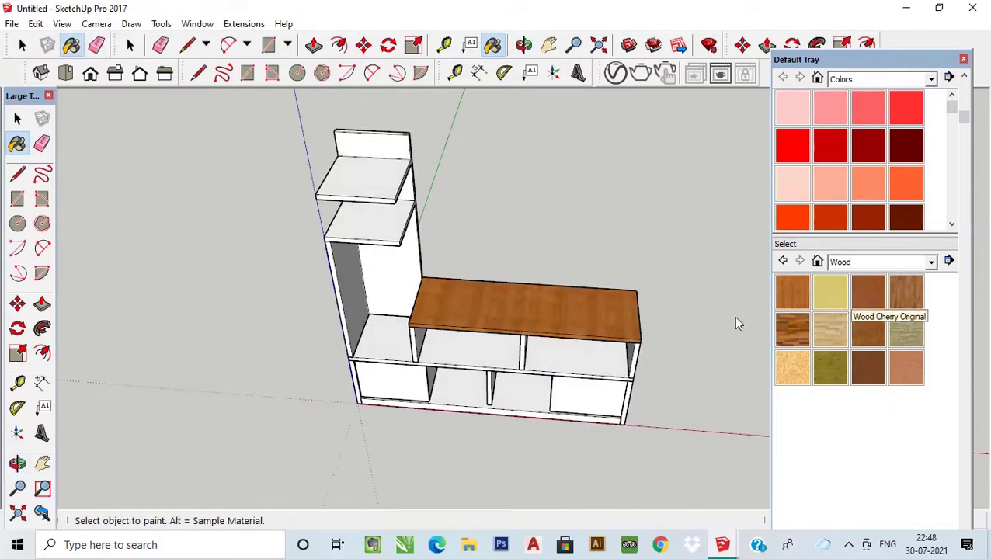
pyautogui.click(610, 316)
pyautogui.click(573, 355)
pyautogui.click(466, 374)
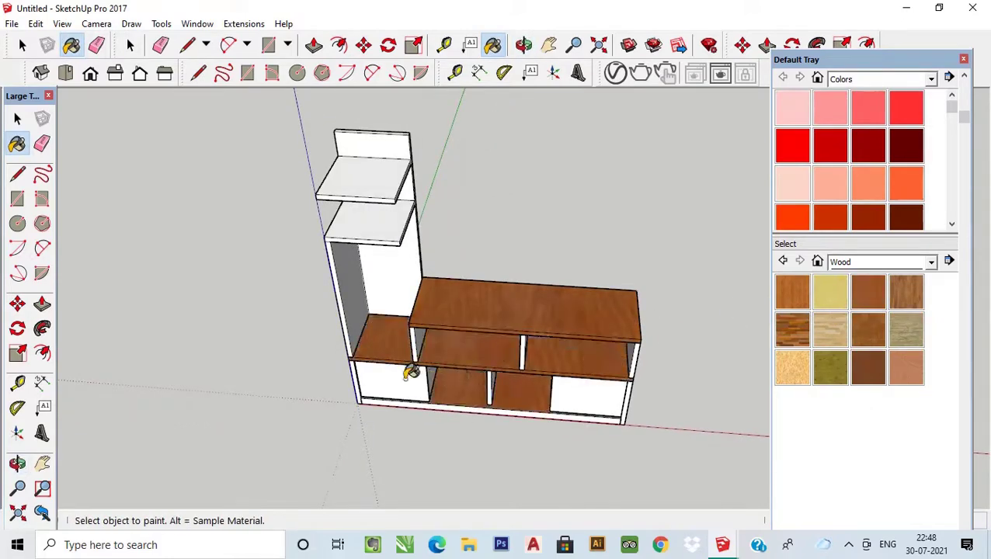
pyautogui.click(408, 377)
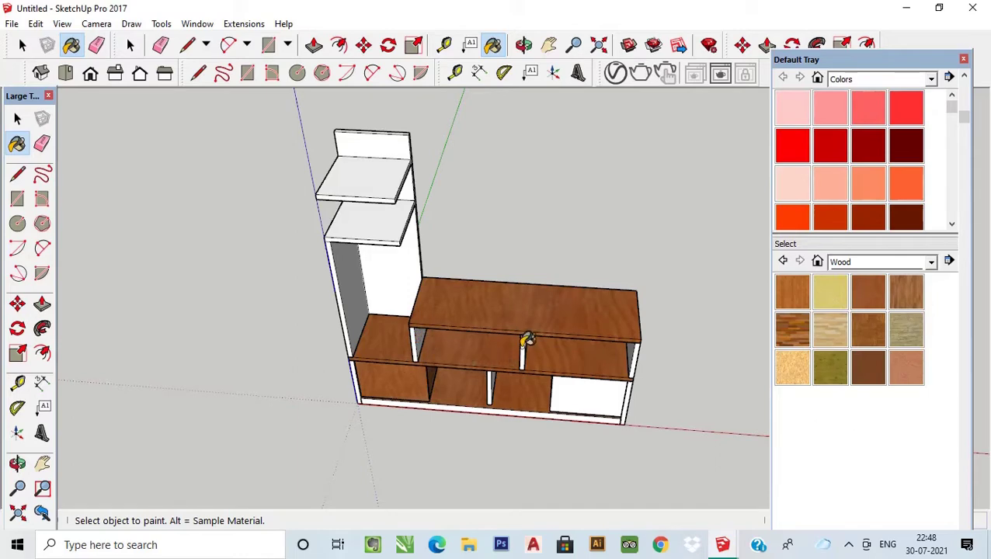
# Paint the upper divider, right panel, back panels, base strip and right end strip cherry wood.
pyautogui.scroll(3, 481, 378)
pyautogui.moveTo(476, 358); pyautogui.dragTo(424, 249, button='middle')
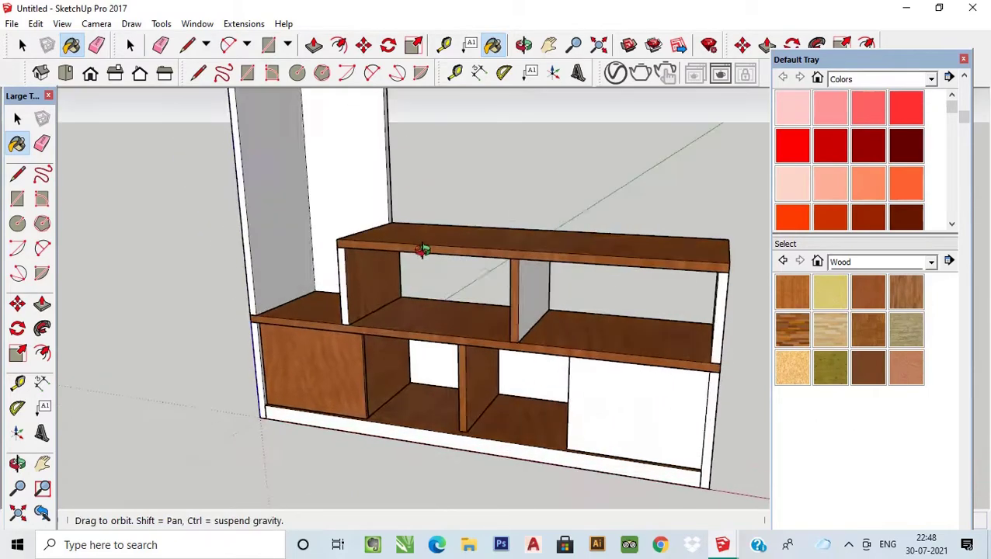
pyautogui.click(534, 281)
pyautogui.click(621, 404)
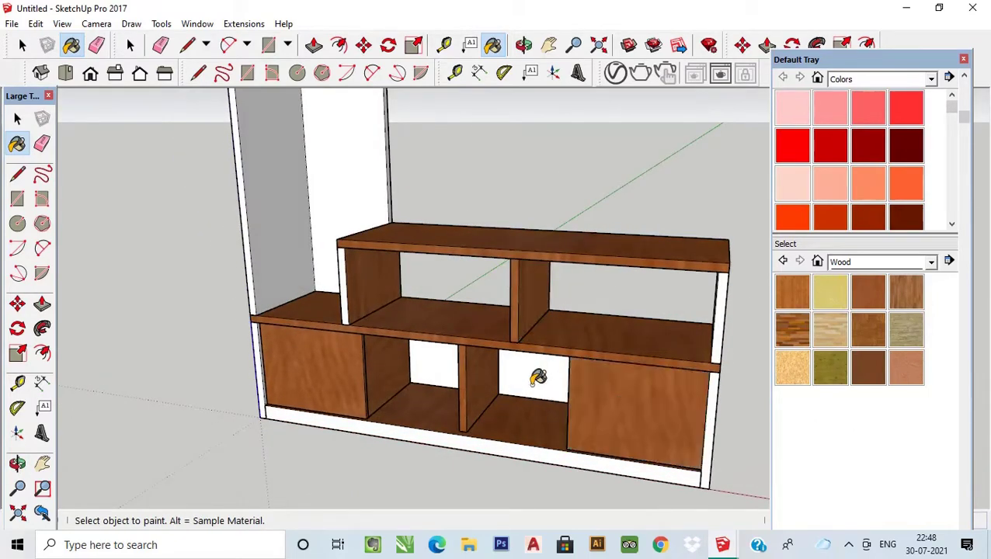
pyautogui.moveTo(533, 376)
pyautogui.mouseDown(button='middle')
pyautogui.moveTo(604, 215)
pyautogui.moveTo(529, 375)
pyautogui.mouseUp(button='middle')
pyautogui.click(530, 375)
pyautogui.click(340, 238)
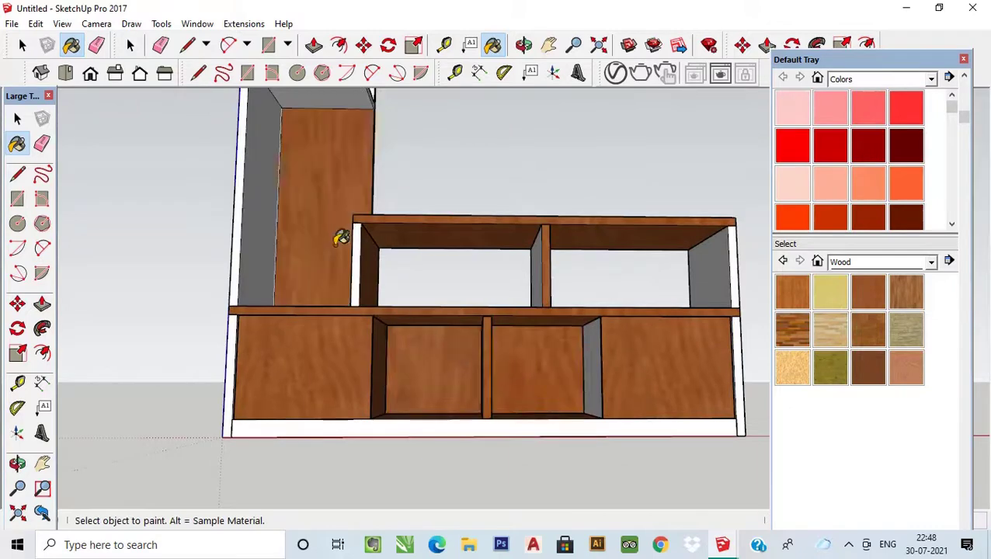
pyautogui.click(319, 428)
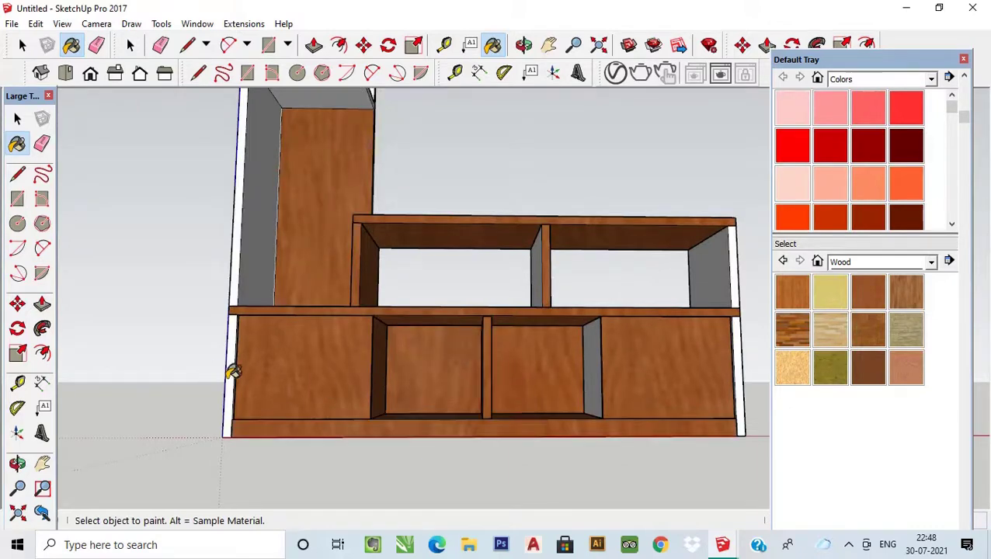
pyautogui.moveTo(247, 280); pyautogui.dragTo(573, 276, button='middle')
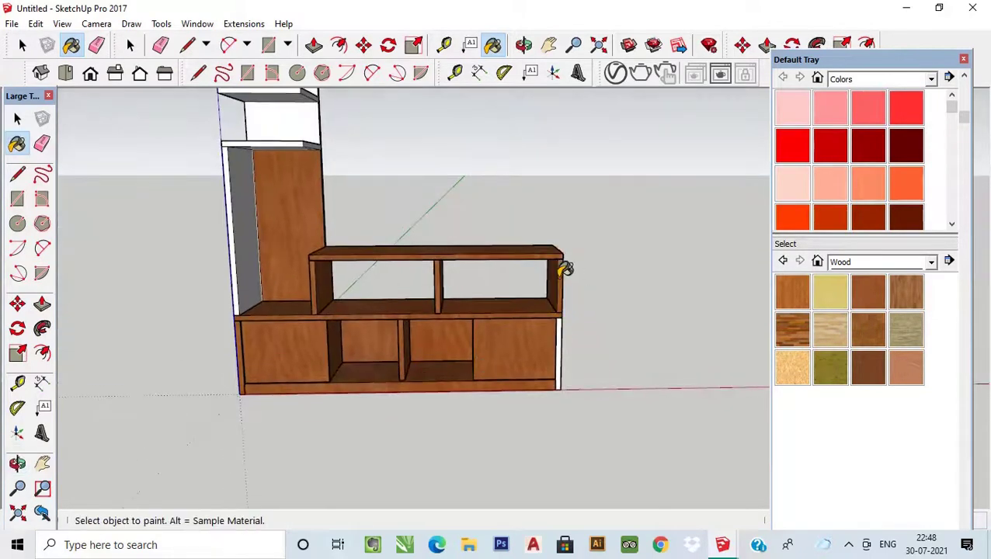
pyautogui.scroll(3, 566, 294)
pyautogui.click(556, 362)
pyautogui.scroll(-3, 558, 371)
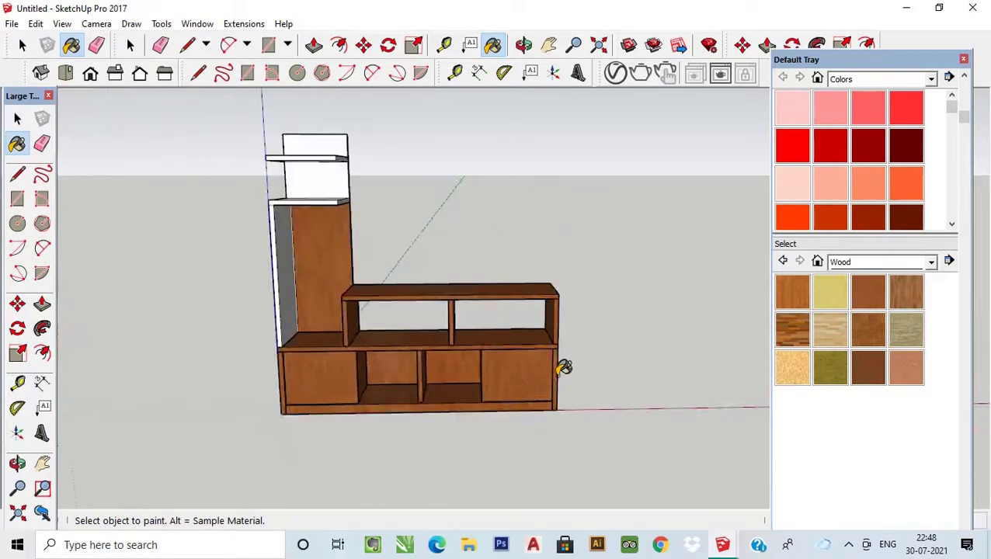
# Paint the tower panels, inner left side panel and both tower shelves cherry wood.
pyautogui.click(320, 173)
pyautogui.click(320, 146)
pyautogui.scroll(2, 316, 169)
pyautogui.click(287, 214)
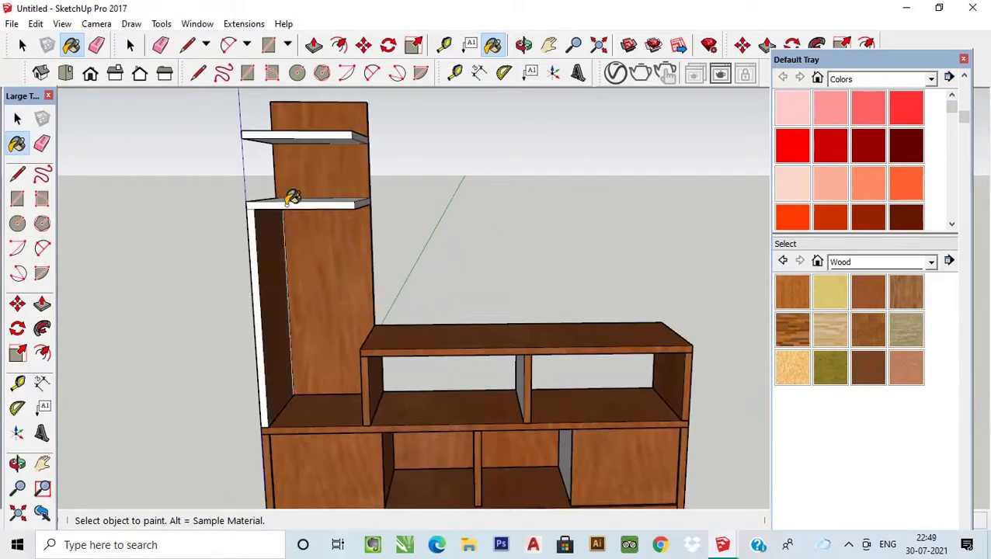
pyautogui.moveTo(277, 201); pyautogui.dragTo(305, 289, button='middle')
pyautogui.click(322, 220)
pyautogui.click(302, 163)
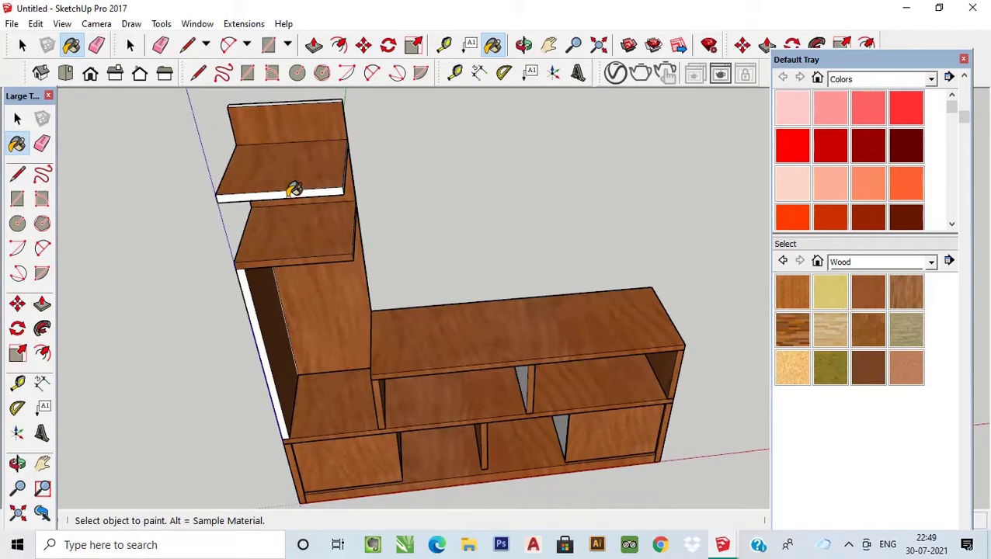
pyautogui.moveTo(295, 120)
pyautogui.mouseDown(button='middle')
pyautogui.moveTo(298, 240)
pyautogui.moveTo(292, 156)
pyautogui.moveTo(329, 399)
pyautogui.mouseUp(button='middle')
pyautogui.click(329, 398)
# Paint the grey divider and the inner white panel with cherry wood.
pyautogui.scroll(2, 409, 272)
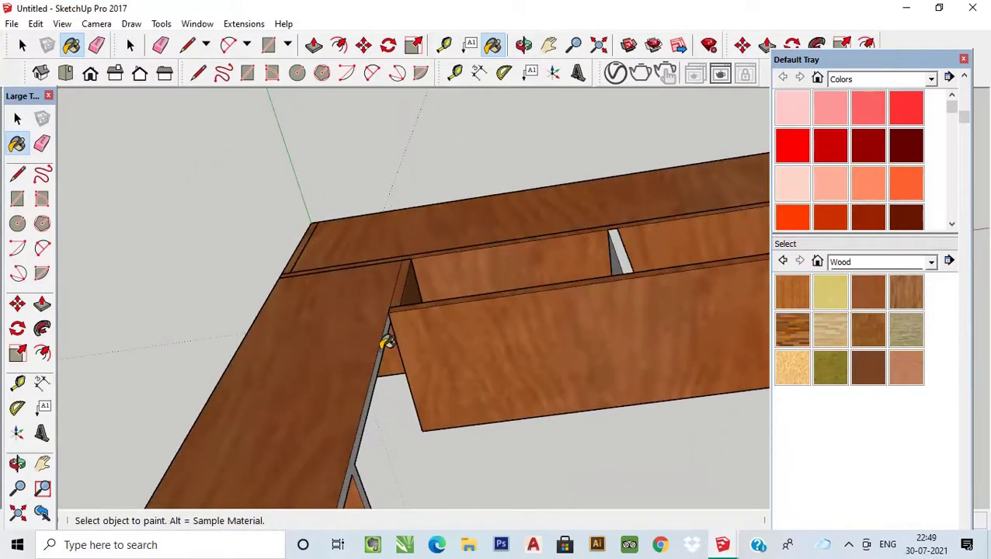
pyautogui.scroll(-1, 597, 256)
pyautogui.scroll(2, 602, 256)
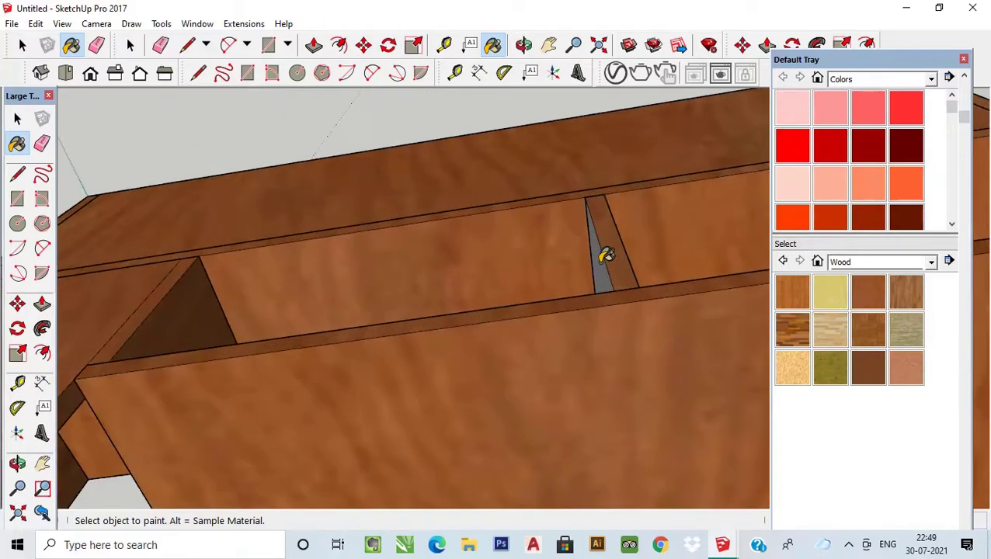
pyautogui.click(602, 257)
pyautogui.scroll(-2, 443, 246)
pyautogui.scroll(-2, 446, 386)
pyautogui.moveTo(446, 387); pyautogui.dragTo(276, 128, button='middle')
pyautogui.scroll(3, 417, 412)
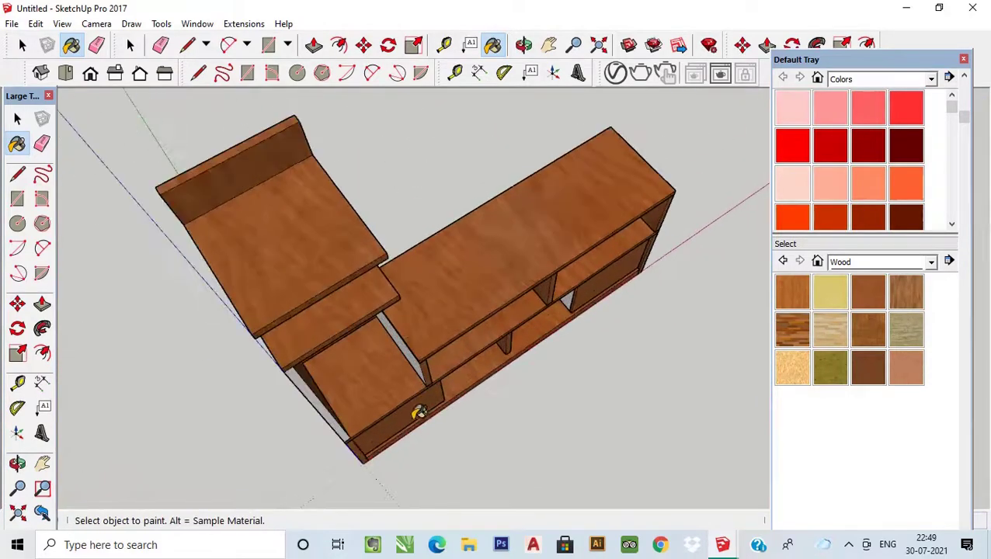
pyautogui.moveTo(418, 412); pyautogui.dragTo(436, 270, button='middle')
pyautogui.scroll(2, 398, 254)
pyautogui.click(397, 254)
# Paint the tall panel's white side and edge strips with cherry wood.
pyautogui.scroll(-2, 281, 247)
pyautogui.scroll(-1, 281, 250)
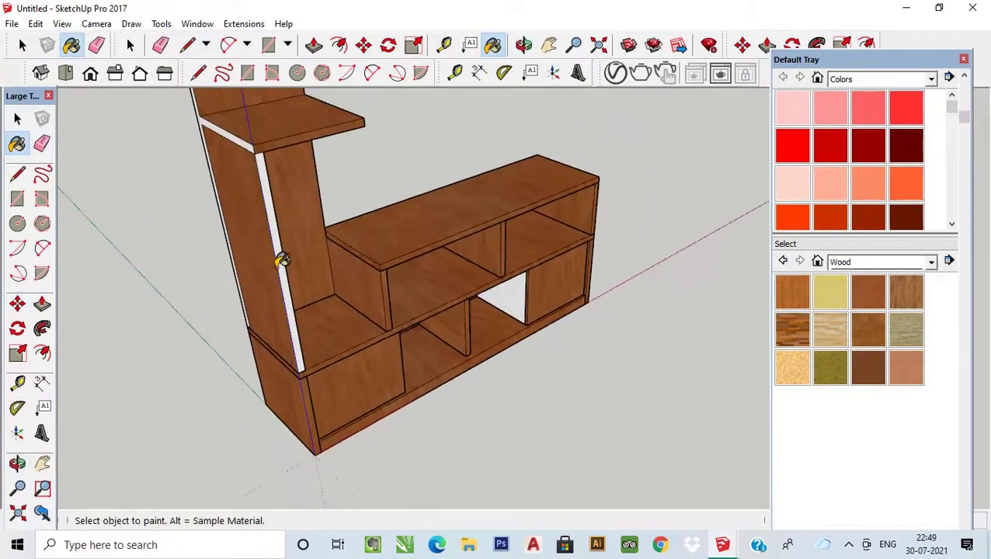
pyautogui.click(281, 252)
pyautogui.scroll(2, 237, 142)
pyautogui.click(240, 137)
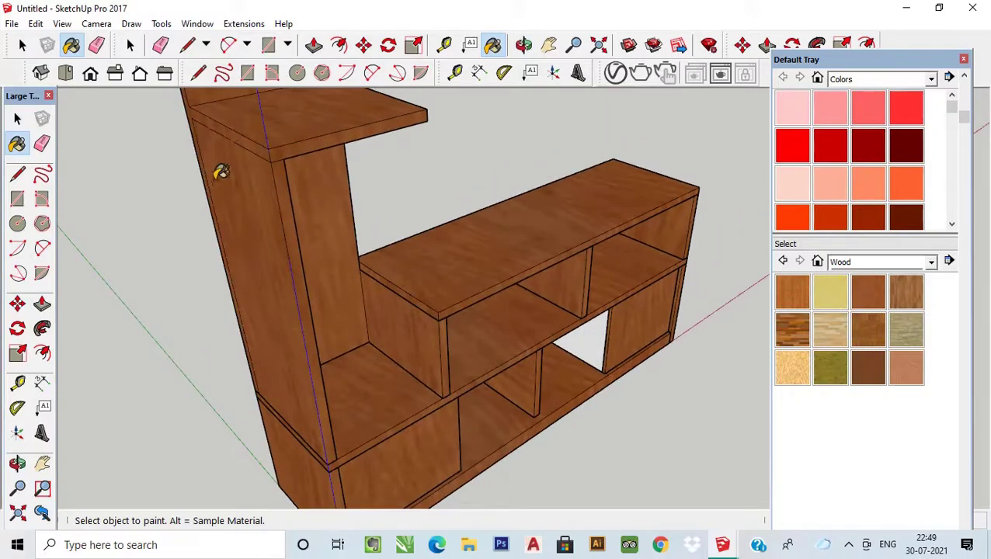
pyautogui.moveTo(222, 172)
pyautogui.mouseDown(button='middle')
pyautogui.moveTo(454, 321)
pyautogui.moveTo(542, 321)
pyautogui.moveTo(274, 316)
pyautogui.moveTo(519, 332)
pyautogui.moveTo(398, 287)
pyautogui.mouseUp(button='middle')
pyautogui.scroll(-1, 398, 288)
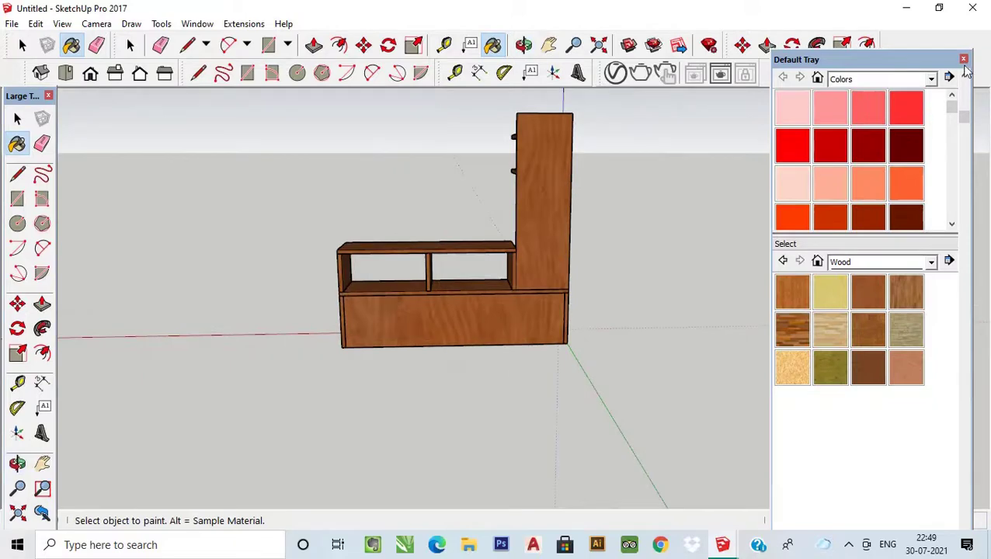
# Close the materials panel and orbit to a straight front view.
pyautogui.click(963, 59)
pyautogui.click(18, 118)
pyautogui.moveTo(434, 333)
pyautogui.mouseDown(button='middle')
pyautogui.moveTo(557, 335)
pyautogui.moveTo(519, 193)
pyautogui.mouseUp(button='middle')
pyautogui.scroll(2, 388, 377)
pyautogui.moveTo(388, 377)
pyautogui.mouseDown(button='middle')
pyautogui.moveTo(738, 243)
pyautogui.moveTo(492, 175)
pyautogui.mouseUp(button='middle')
pyautogui.scroll(-2, 493, 176)
pyautogui.scroll(2, 466, 202)
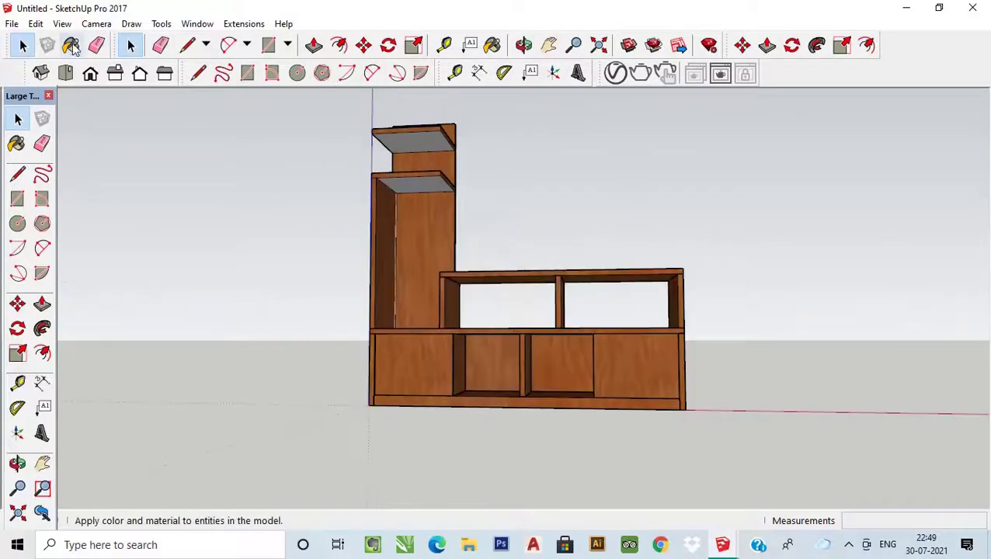
# Paint the grey top shelf face and the white bottom face cherry wood.
pyautogui.press('b')
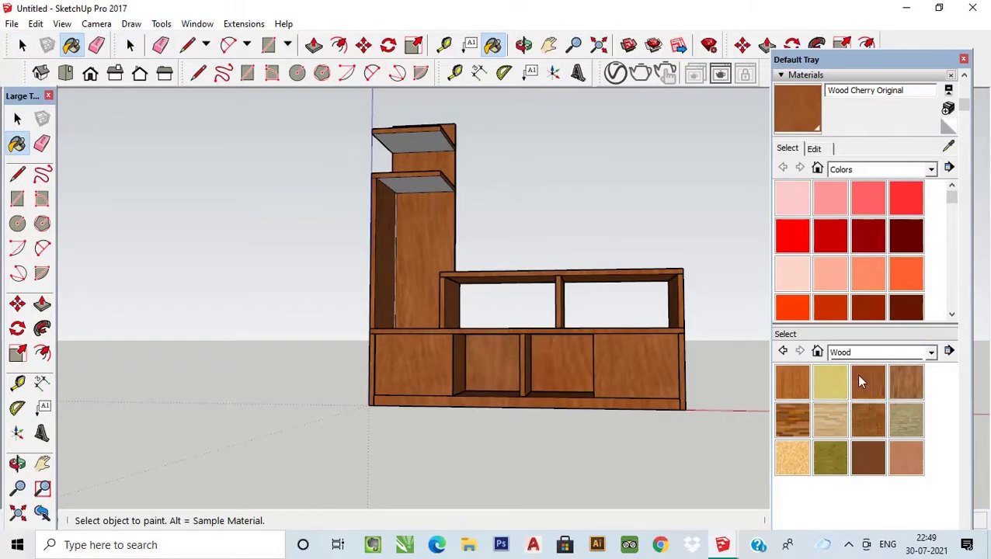
pyautogui.click(425, 134)
pyautogui.moveTo(602, 352); pyautogui.dragTo(516, 193, button='middle')
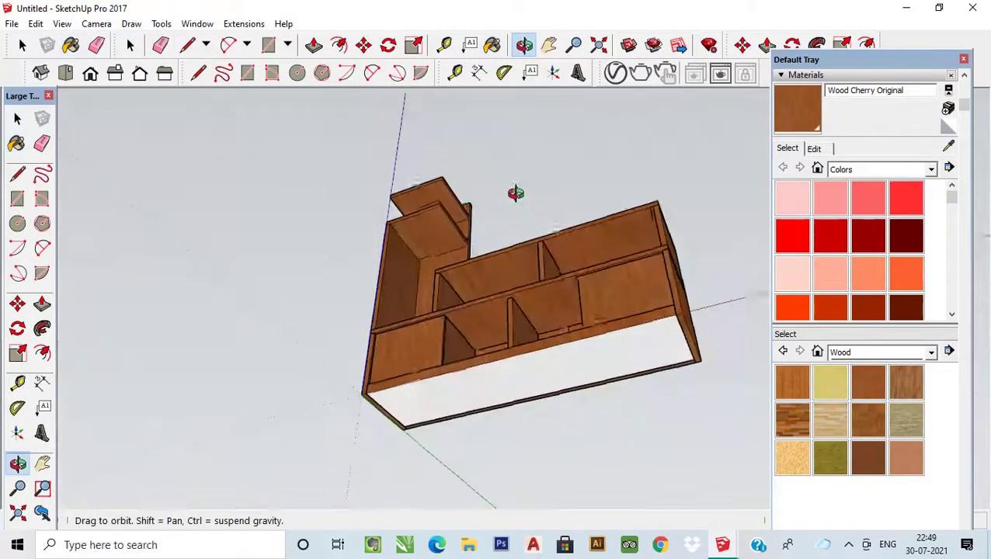
pyautogui.click(602, 396)
pyautogui.moveTo(611, 398)
pyautogui.mouseDown(button='middle')
pyautogui.moveTo(385, 226)
pyautogui.moveTo(557, 392)
pyautogui.mouseUp(button='middle')
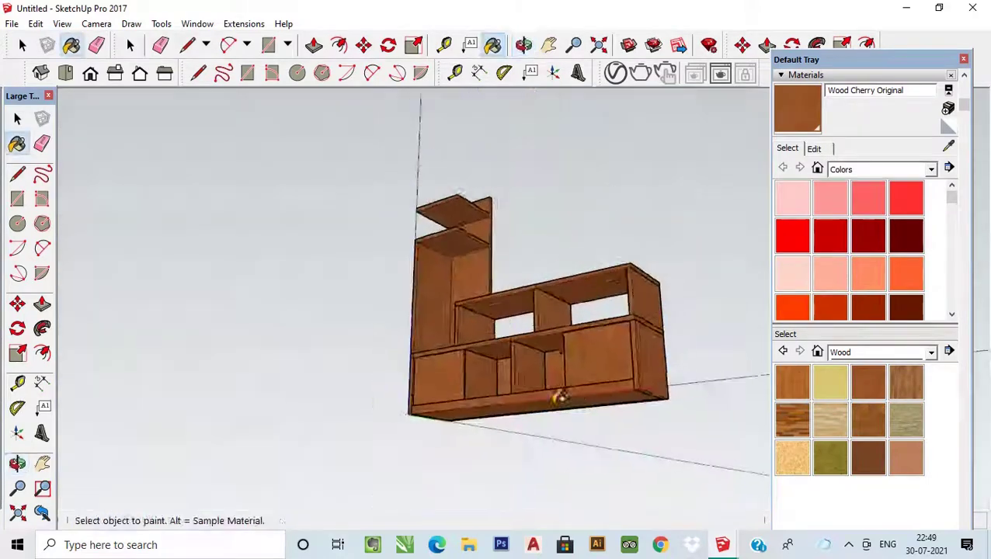
pyautogui.press('space')
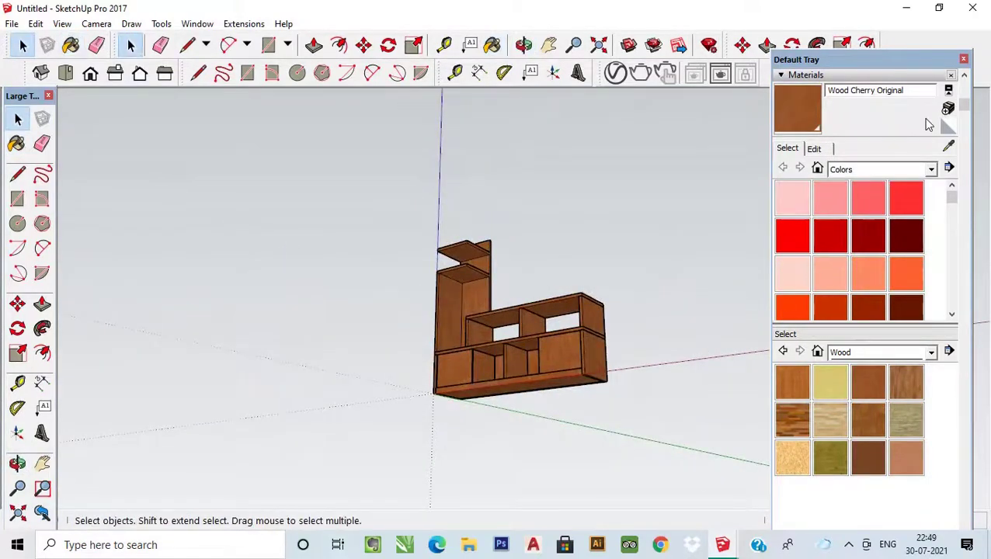
# Close the Default Tray and orbit to a final front view of the unit.
pyautogui.click(963, 60)
pyautogui.moveTo(571, 277); pyautogui.dragTo(582, 468, button='middle')
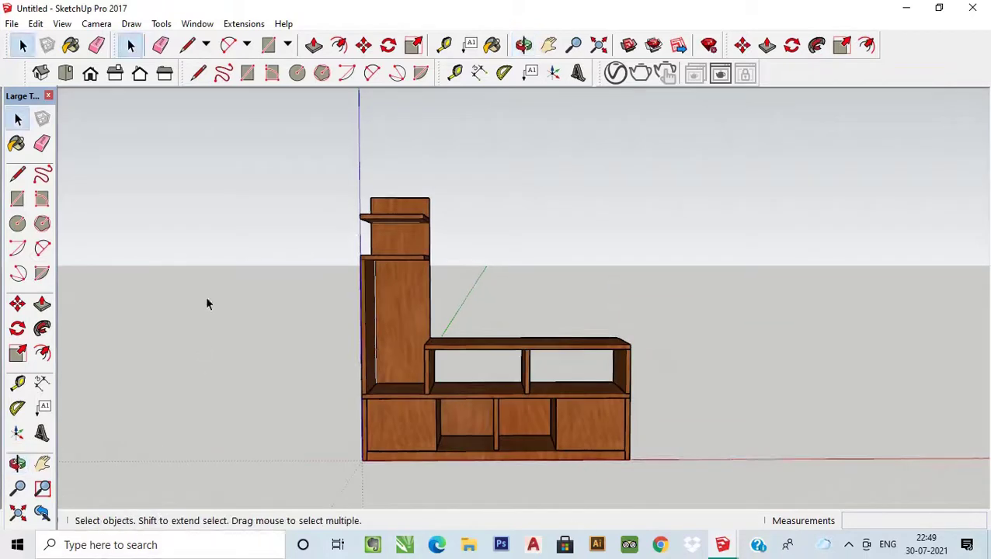
pyautogui.moveTo(208, 303)
pyautogui.mouseDown(button='middle')
pyautogui.moveTo(560, 344)
pyautogui.moveTo(482, 380)
pyautogui.moveTo(125, 436)
pyautogui.moveTo(383, 347)
pyautogui.moveTo(407, 281)
pyautogui.mouseUp(button='middle')
pyautogui.scroll(3, 504, 405)
pyautogui.scroll(-2, 382, 347)
pyautogui.scroll(4, 408, 281)
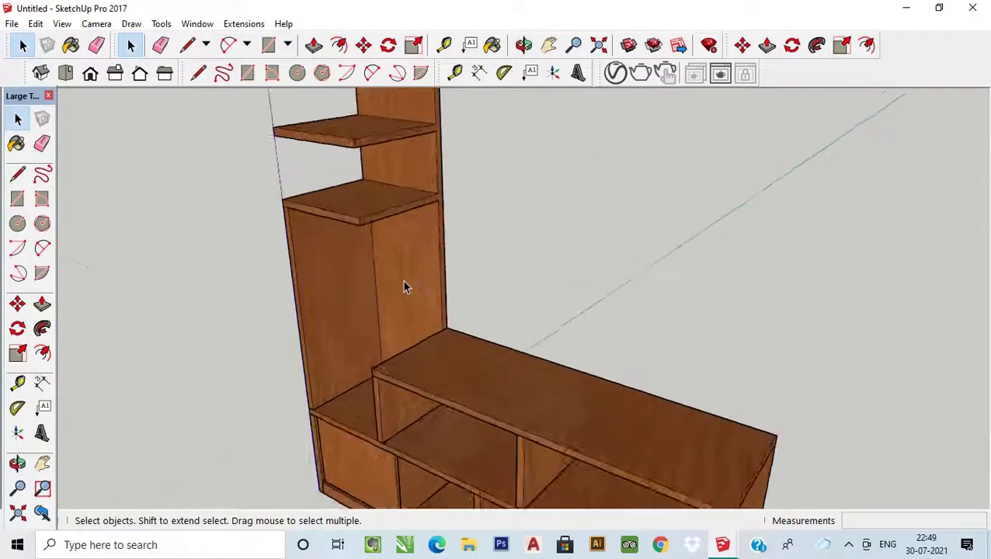